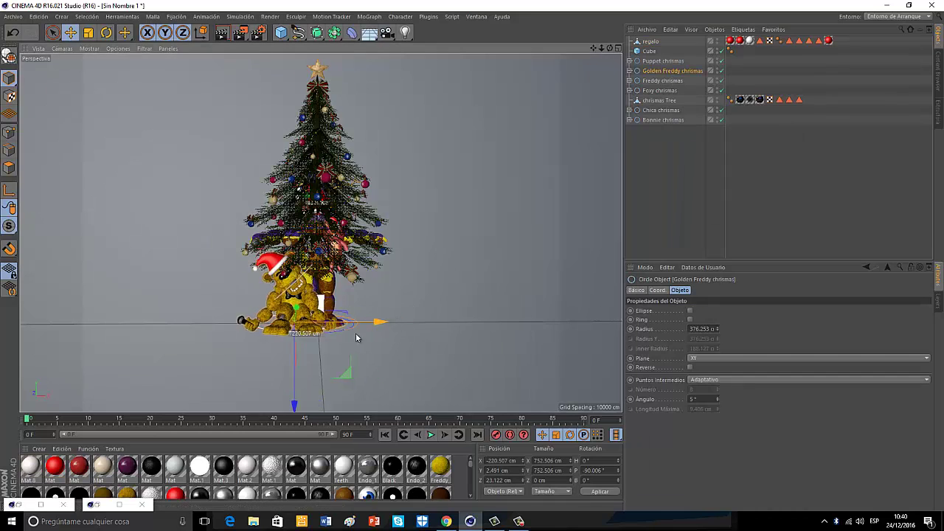
# Move Freddy along X to the right of the Christmas tree and Foxy to about X 838 cm, between the tree and Freddy
pyautogui.click(662, 81)
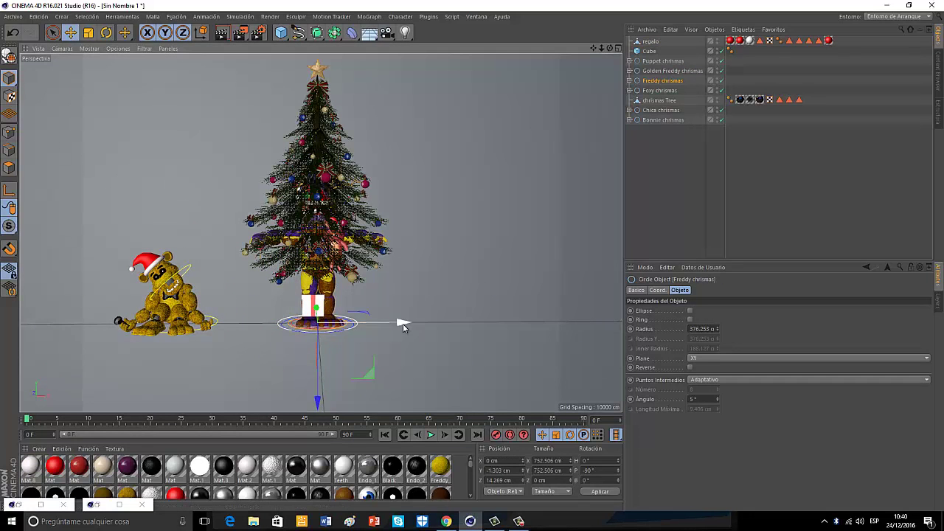
pyautogui.moveTo(400, 323); pyautogui.dragTo(580, 322)
pyautogui.click(660, 90)
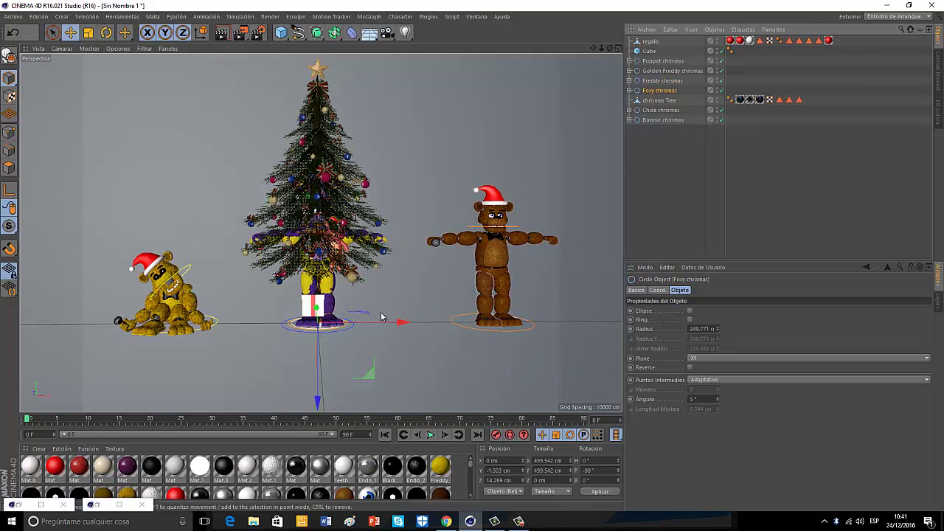
pyautogui.moveTo(400, 322); pyautogui.dragTo(491, 322)
# Spread Chica, Bonnie and the Puppet along X to about -880 cm, 2400 cm and -2070 cm
pyautogui.click(663, 110)
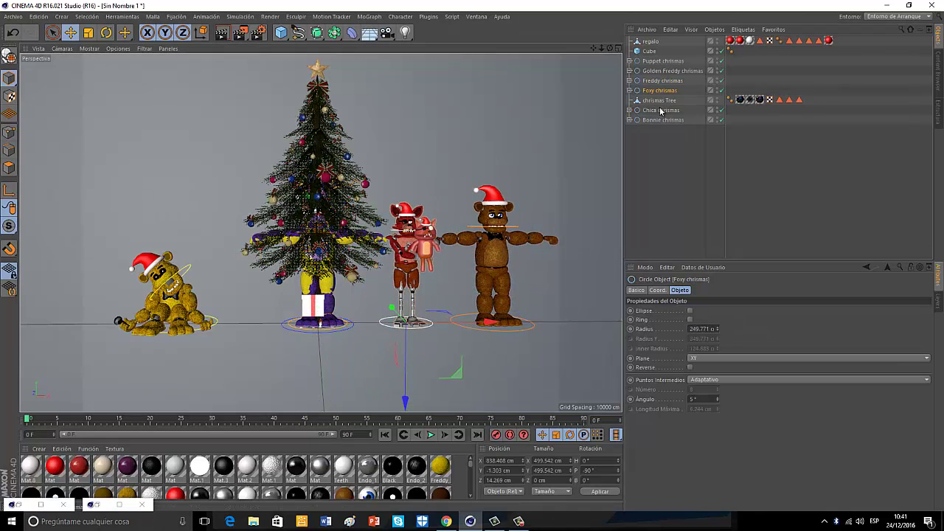
pyautogui.moveTo(401, 322); pyautogui.dragTo(341, 327)
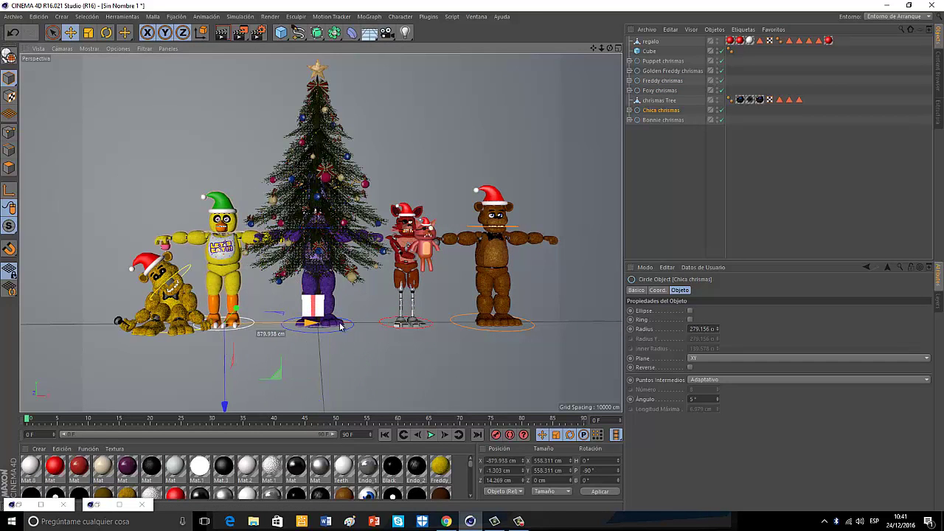
pyautogui.click(657, 120)
pyautogui.moveTo(401, 323); pyautogui.dragTo(482, 260)
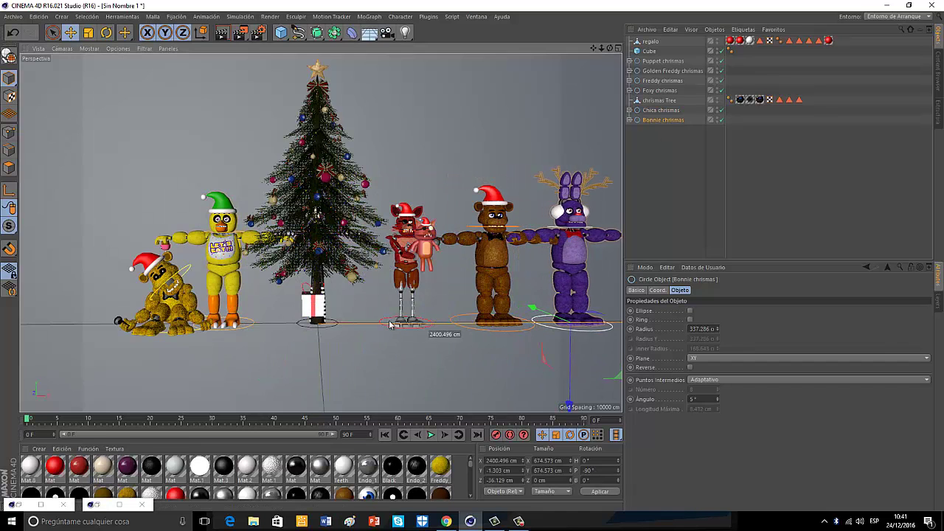
pyautogui.click(669, 61)
pyautogui.moveTo(400, 323); pyautogui.dragTo(309, 318)
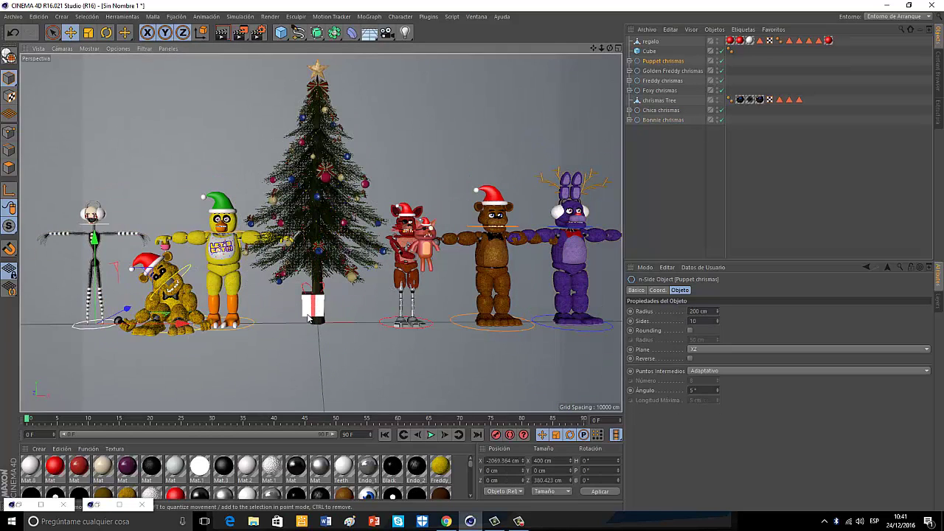
# Move the gift box forward to about Z -371 cm and place six copies of it around the tree trunk
pyautogui.click(313, 307)
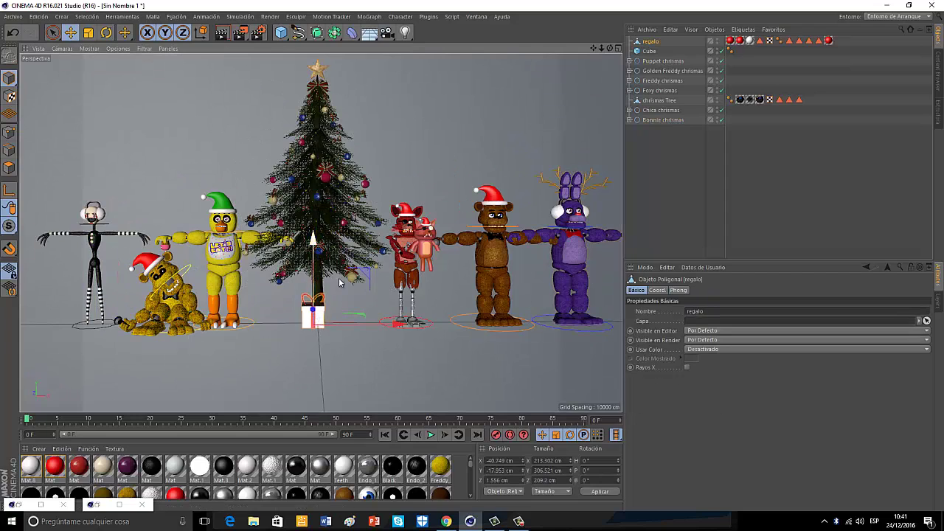
pyautogui.keyDown('alt'); pyautogui.moveTo(339, 283); pyautogui.dragTo(350, 333); pyautogui.keyUp('alt')
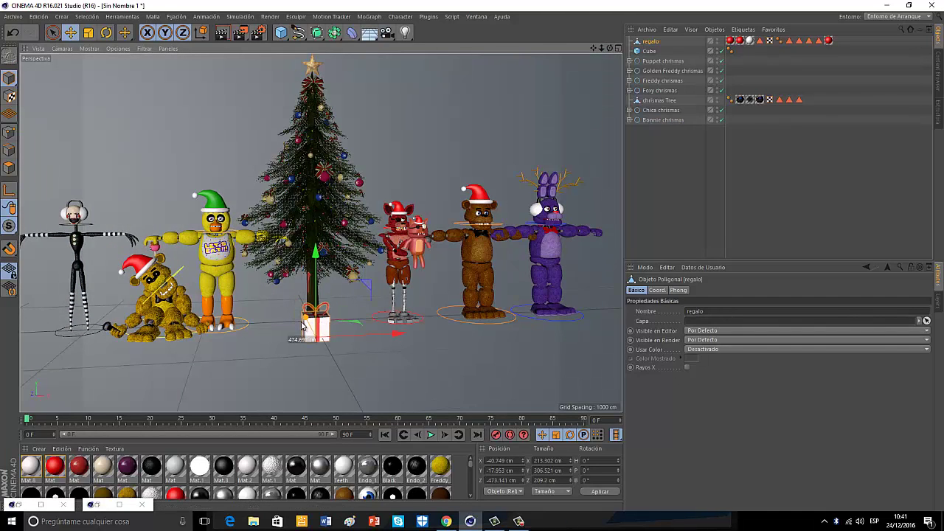
pyautogui.scroll(4, 335, 326)
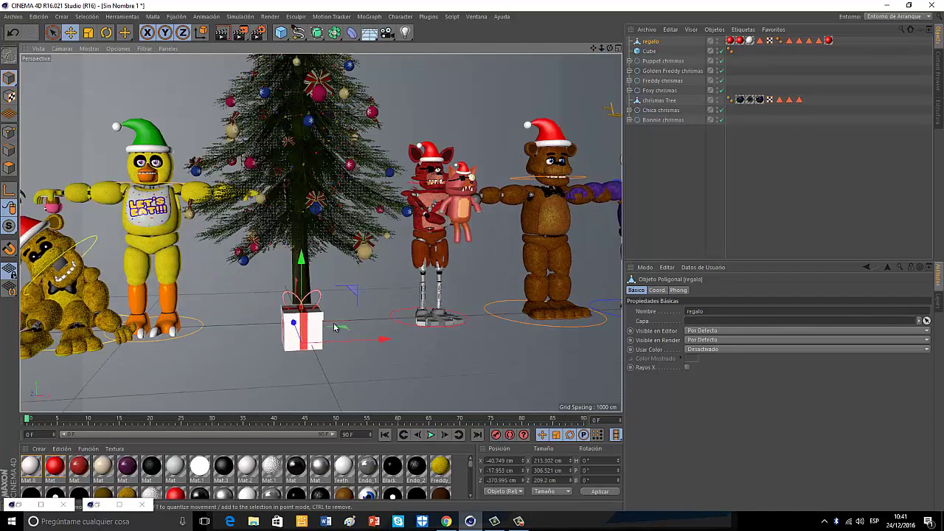
pyautogui.scroll(2, 334, 327)
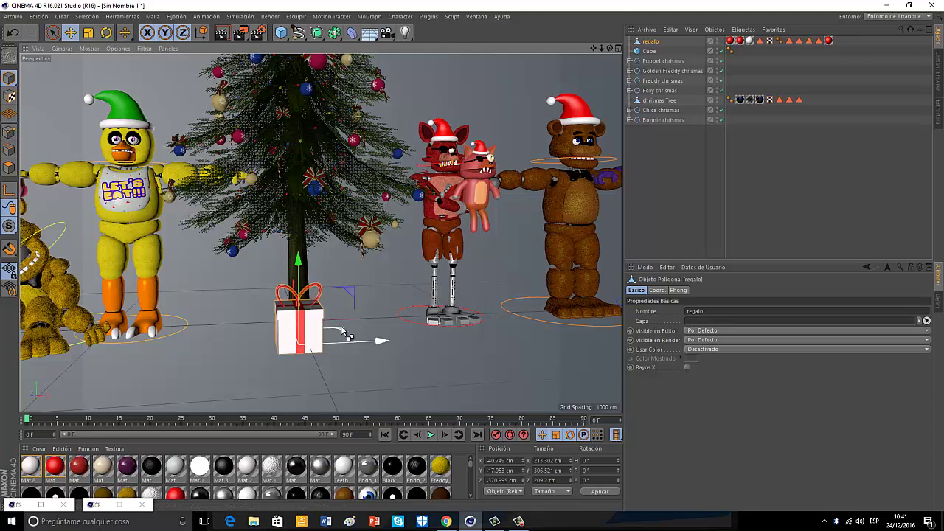
pyautogui.keyDown('ctrl'); pyautogui.moveTo(342, 331); pyautogui.dragTo(375, 302); pyautogui.keyUp('ctrl')
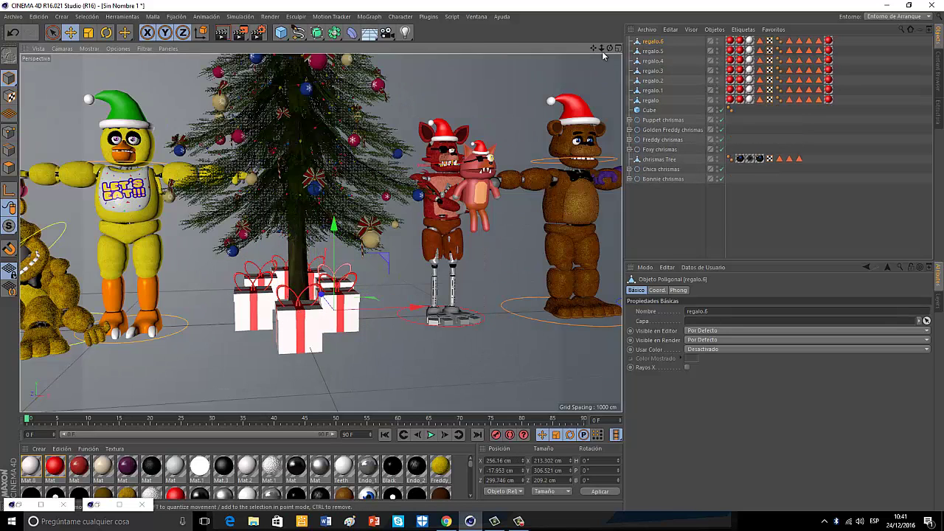
# Rotate both of Chica's eyelids over the lower part of her eyes and rotate her jaw open to about 36° pitch
pyautogui.moveTo(602, 48); pyautogui.dragTo(473, 260)
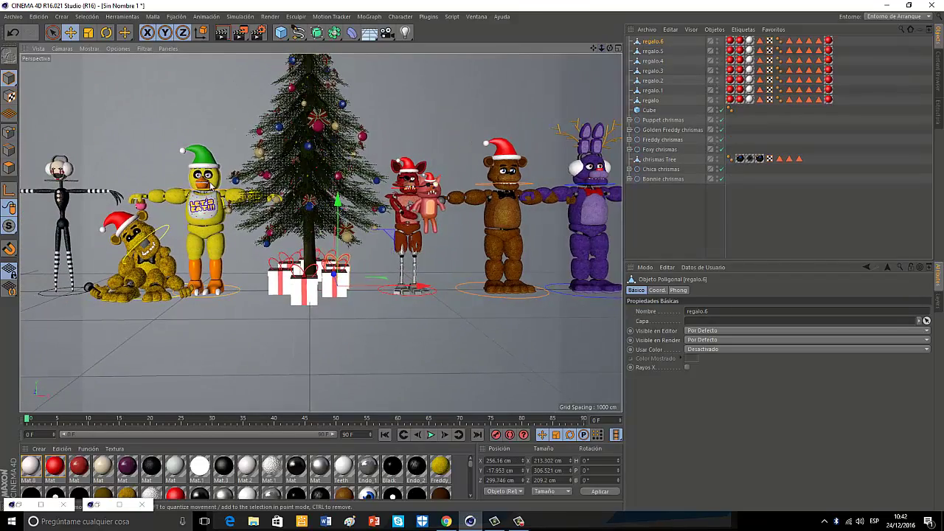
pyautogui.scroll(8, 211, 186)
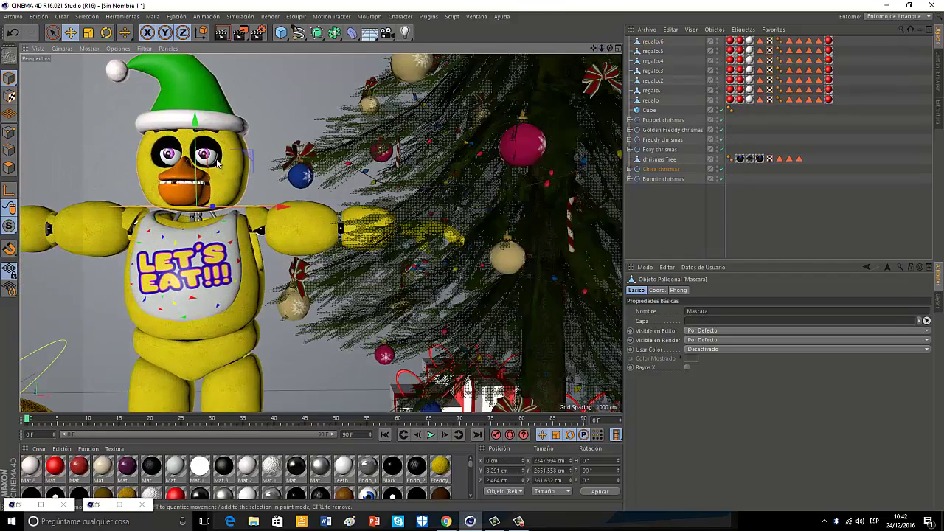
pyautogui.click(107, 33)
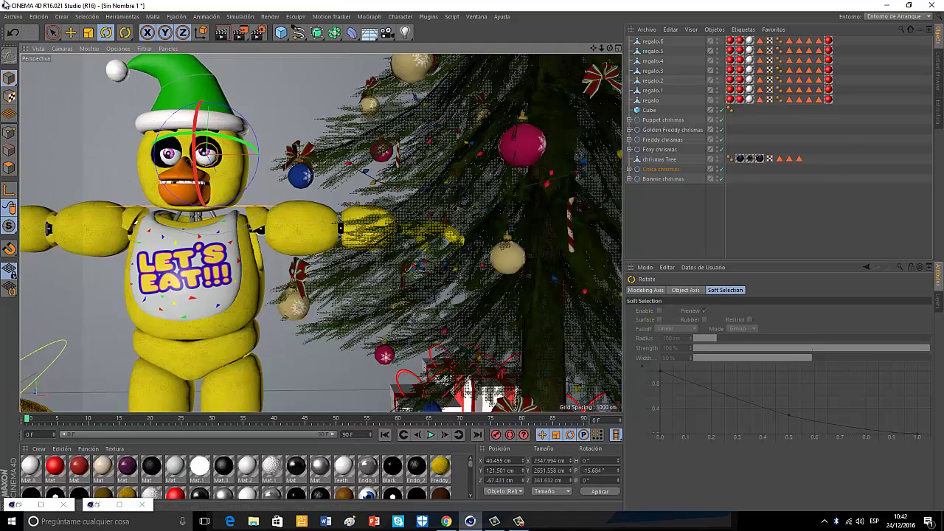
pyautogui.scroll(6, 213, 165)
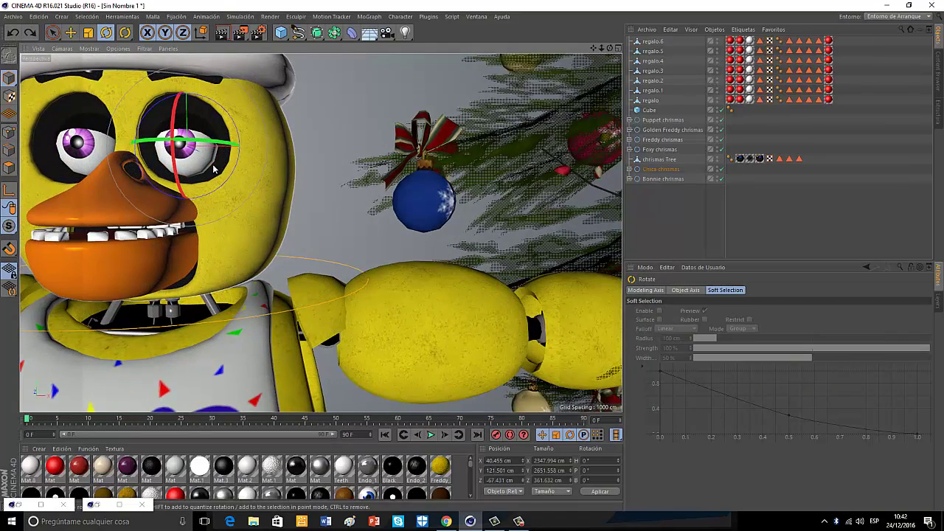
pyautogui.click(213, 169)
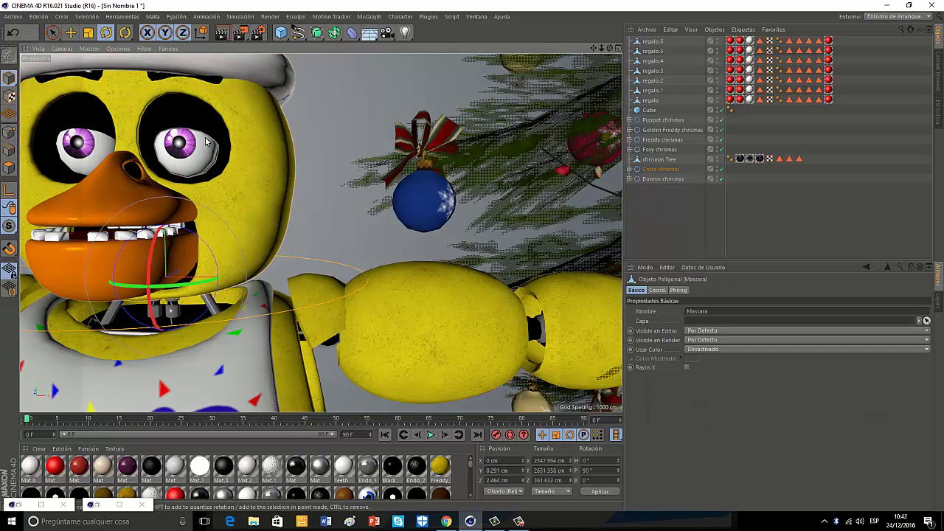
pyautogui.click(204, 131)
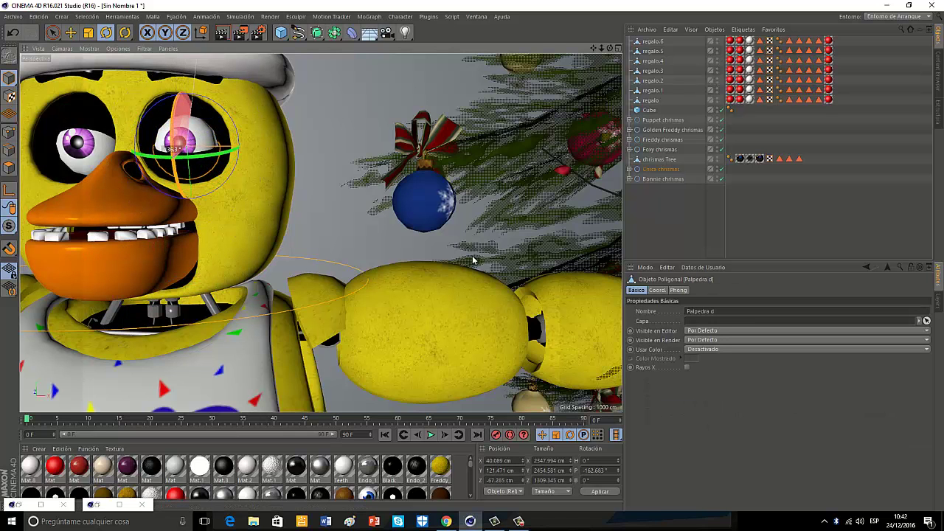
pyautogui.moveTo(475, 260); pyautogui.dragTo(474, 260)
pyautogui.click(66, 122)
pyautogui.moveTo(67, 122); pyautogui.dragTo(486, 261)
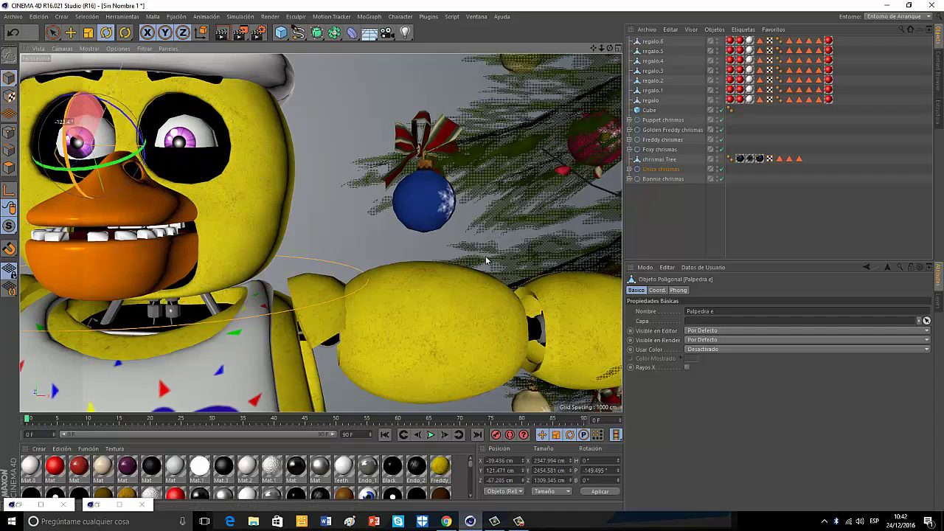
pyautogui.click(91, 274)
pyautogui.moveTo(117, 236); pyautogui.dragTo(111, 279)
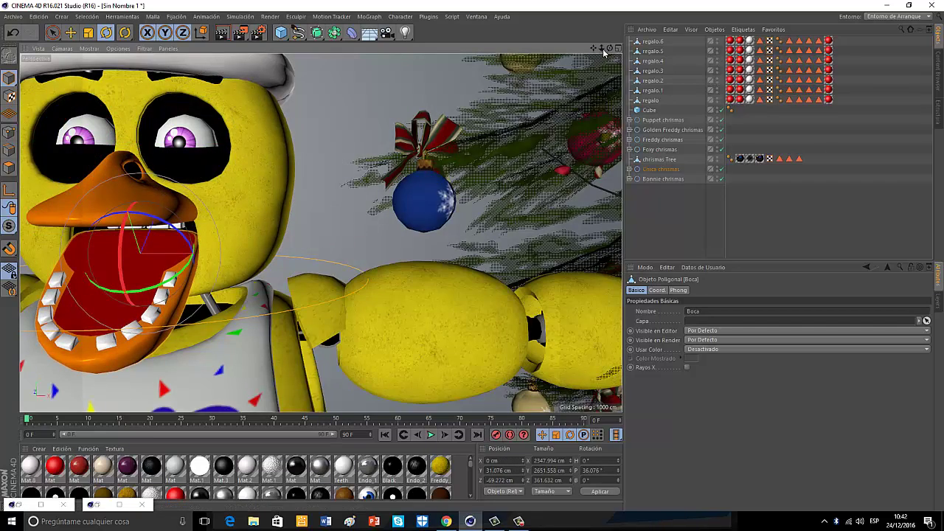
# Rotate the eyelid of Foxy's uncovered eye open and rotate his jaw to open the mouth
pyautogui.moveTo(602, 49); pyautogui.dragTo(386, 49)
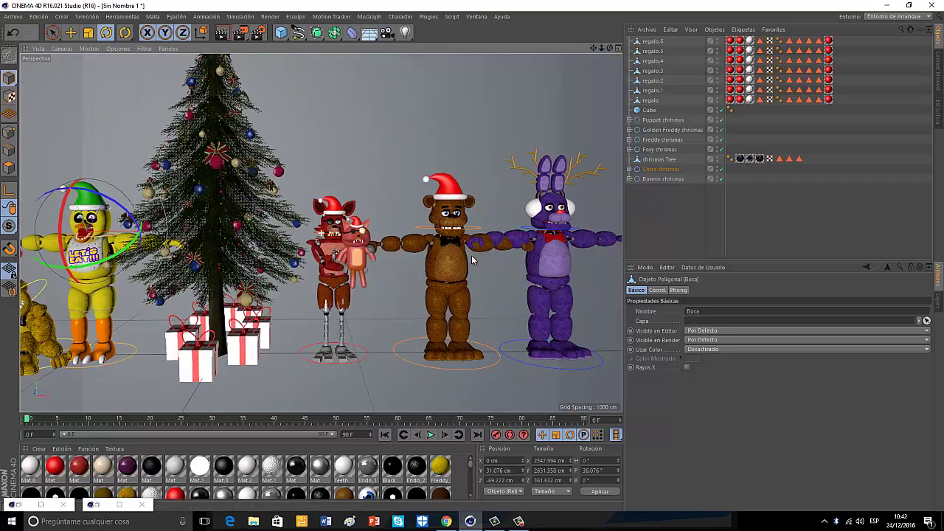
pyautogui.scroll(5, 345, 236)
pyautogui.scroll(8, 345, 236)
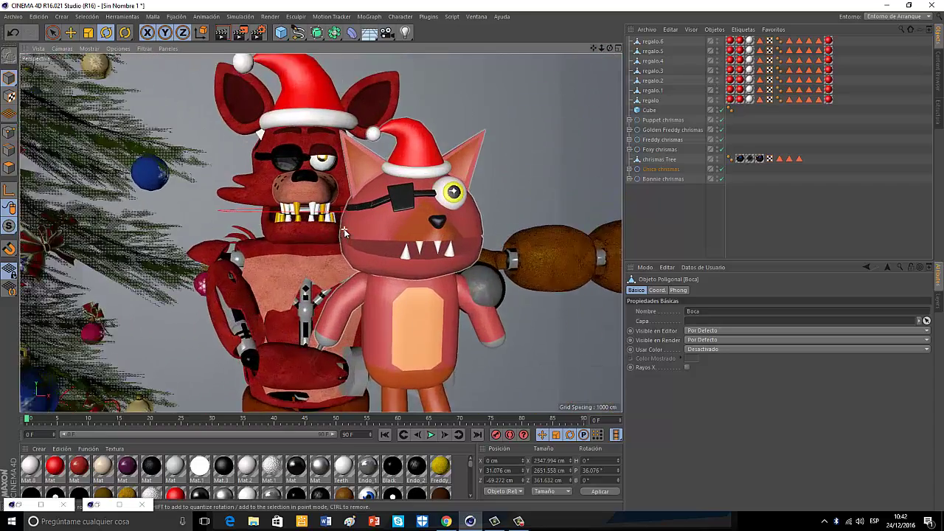
pyautogui.click(323, 96)
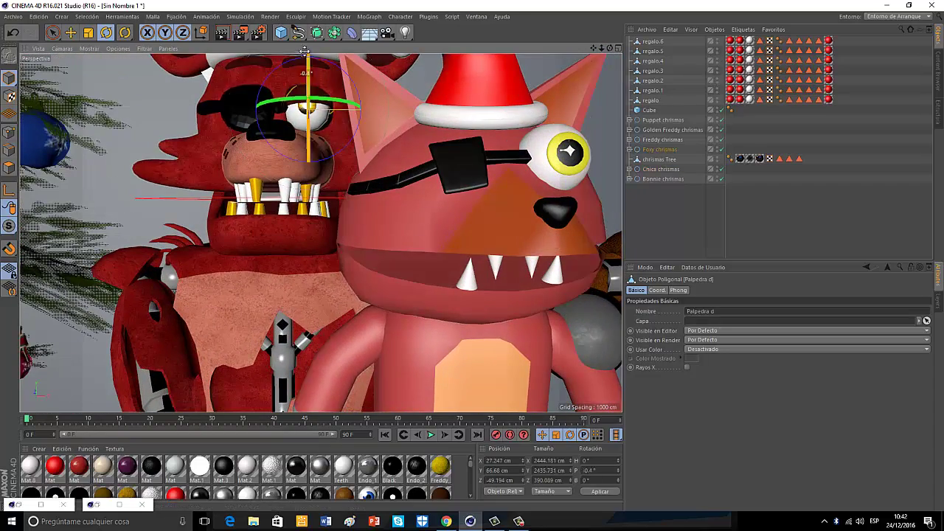
pyautogui.click(270, 236)
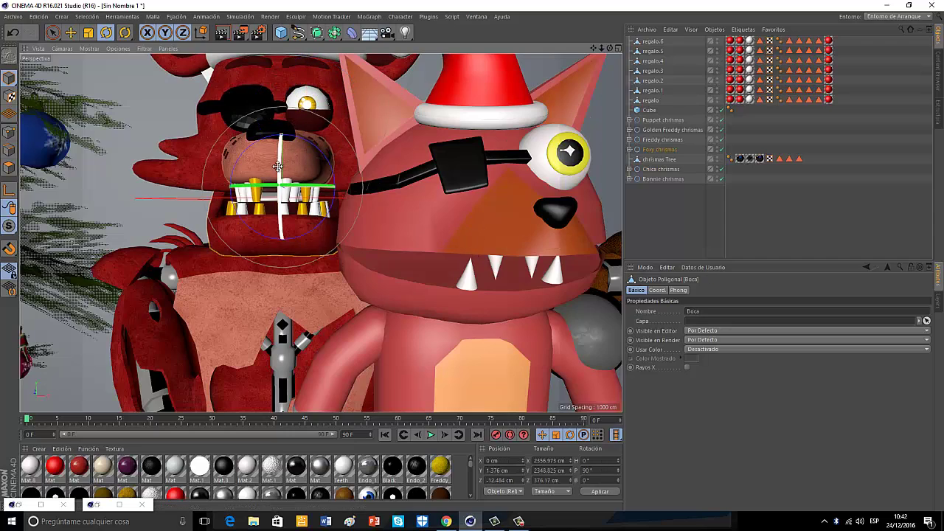
pyautogui.moveTo(277, 166); pyautogui.dragTo(277, 183)
# Rotate both of Freddy's eyelids over the lower part of his eyes and rotate his jaw to open the mouth
pyautogui.moveTo(450, 271)
pyautogui.keyDown('alt'); pyautogui.mouseDown(button='middle')
pyautogui.moveTo(444, 255)
pyautogui.moveTo(470, 262)
pyautogui.moveTo(453, 267)
pyautogui.mouseUp(button='middle'); pyautogui.keyUp('alt')
pyautogui.click(363, 130)
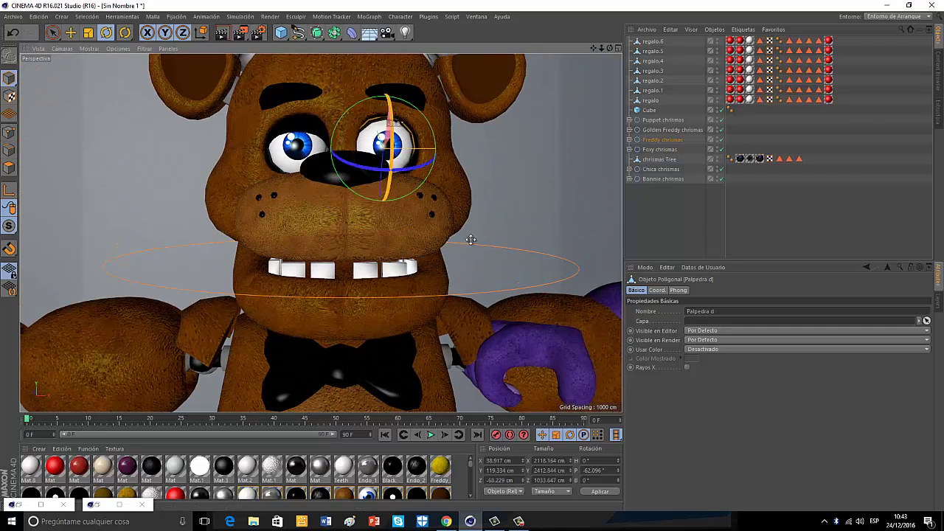
pyautogui.click(295, 127)
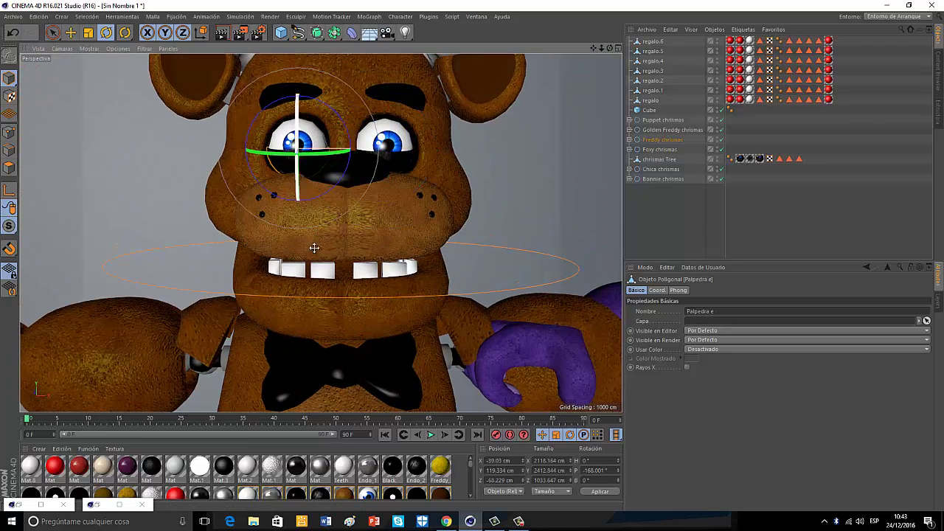
pyautogui.click(314, 248)
pyautogui.moveTo(365, 188); pyautogui.dragTo(372, 175)
# Rotate both of Bonnie's eyelids over the lower part of his eyes and rotate his jaw open to about 108° pitch
pyautogui.moveTo(595, 48); pyautogui.dragTo(473, 256)
pyautogui.click(379, 140)
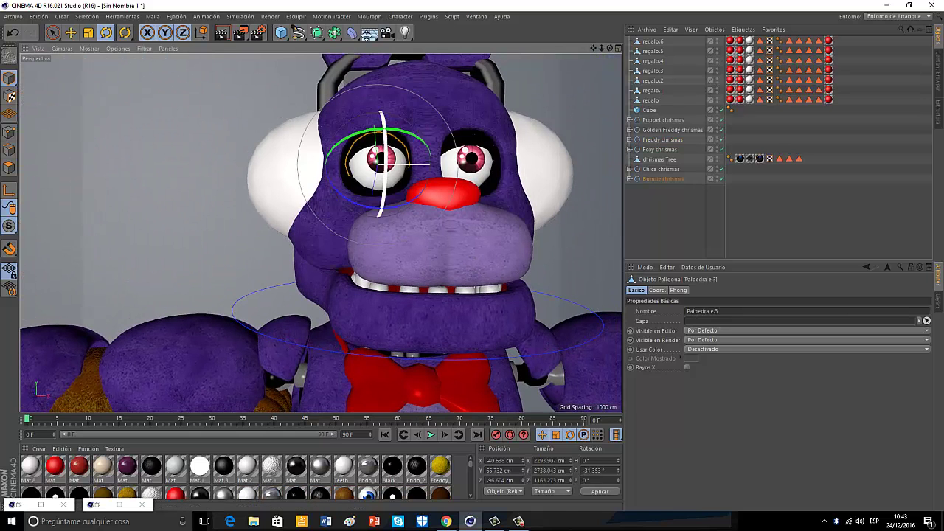
pyautogui.moveTo(380, 159); pyautogui.dragTo(472, 257)
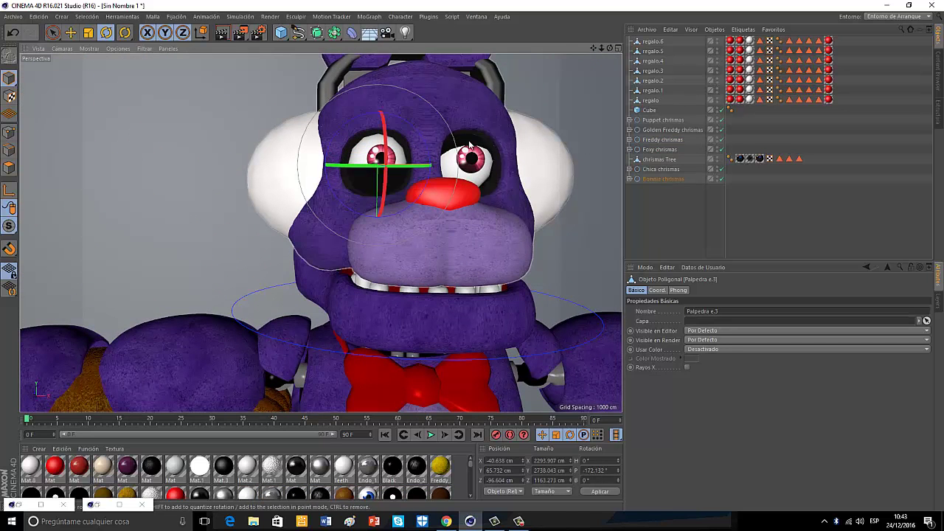
pyautogui.click(472, 140)
pyautogui.moveTo(479, 156); pyautogui.dragTo(472, 256)
pyautogui.click(446, 299)
pyautogui.moveTo(417, 240); pyautogui.dragTo(472, 261)
# Lower the Puppet's left arm beside its body and bend its elbow by about 27°
pyautogui.scroll(-5, 473, 261)
pyautogui.scroll(-3, 473, 261)
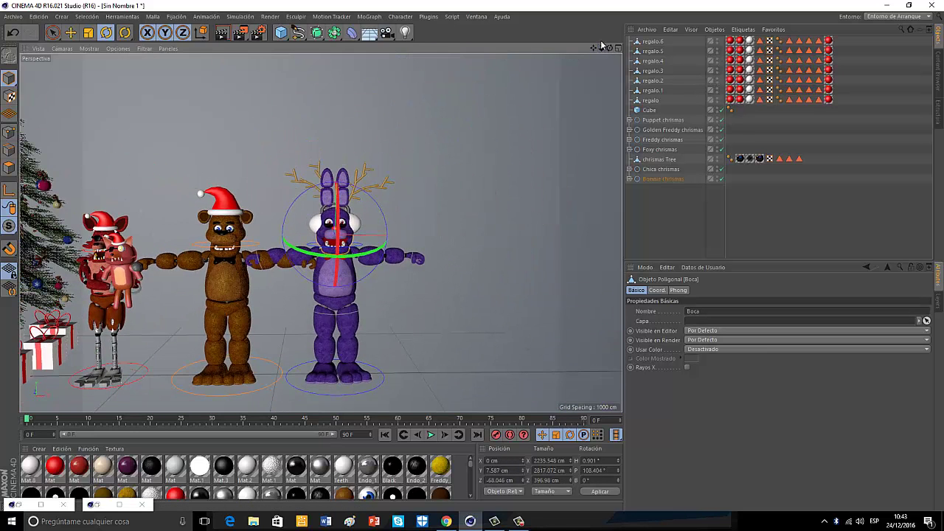
pyautogui.moveTo(594, 49); pyautogui.dragTo(626, 54)
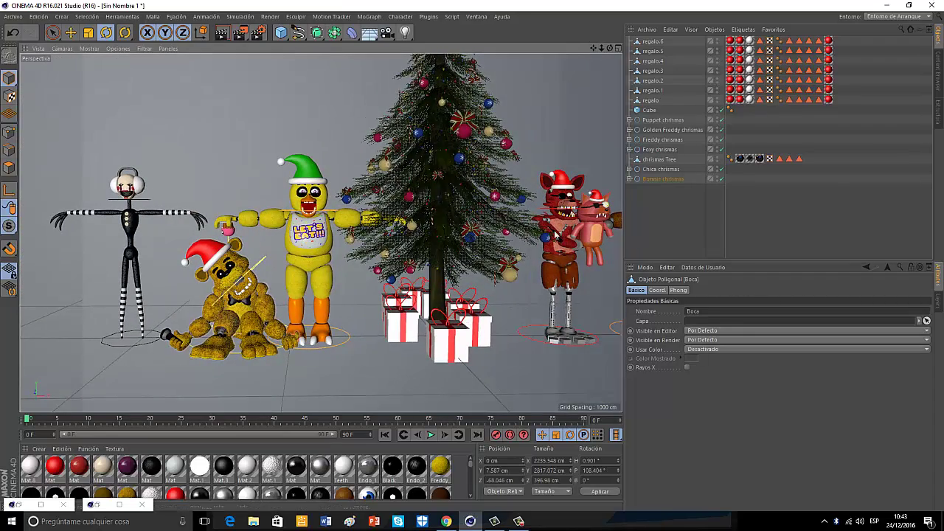
pyautogui.click(164, 215)
pyautogui.moveTo(170, 177); pyautogui.dragTo(157, 245)
pyautogui.click(168, 191)
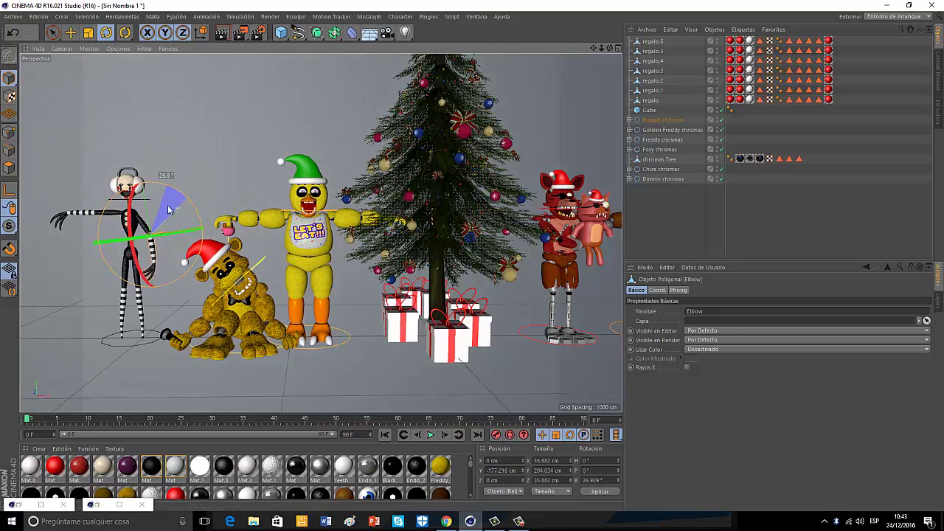
pyautogui.moveTo(168, 210); pyautogui.dragTo(169, 211)
# Lower the Puppet's right arm with a bent elbow and bend both knees back to a pitch of about -37°
pyautogui.click(102, 213)
pyautogui.moveTo(96, 169); pyautogui.dragTo(58, 206)
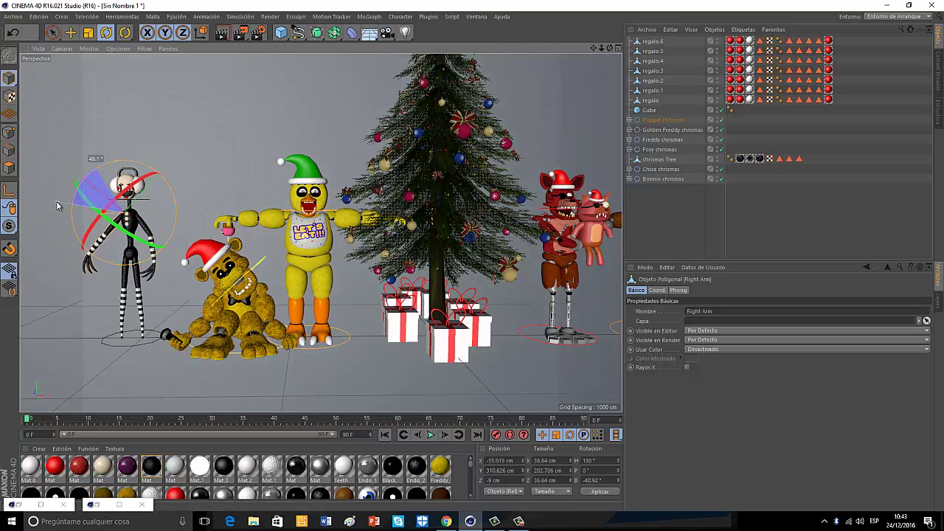
pyautogui.click(100, 244)
pyautogui.moveTo(98, 183); pyautogui.dragTo(73, 193)
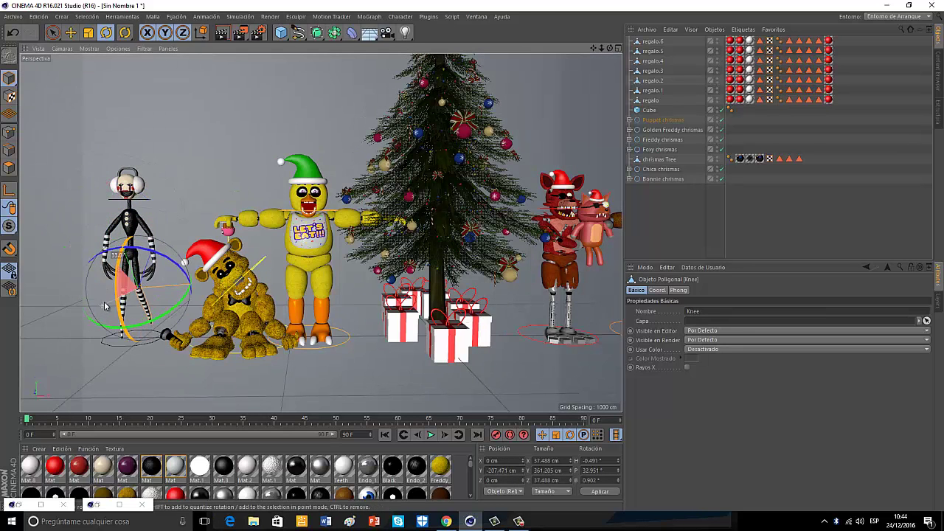
pyautogui.hotkey('ctrl', 'z')
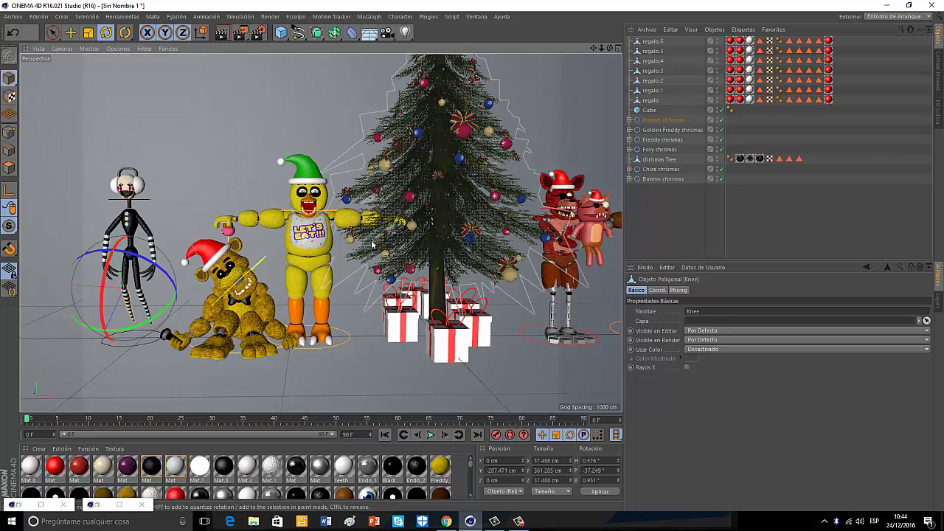
# Rotate Chica's Braco e arm down toward Golden Freddy, to a bank angle of about -304°
pyautogui.click(251, 219)
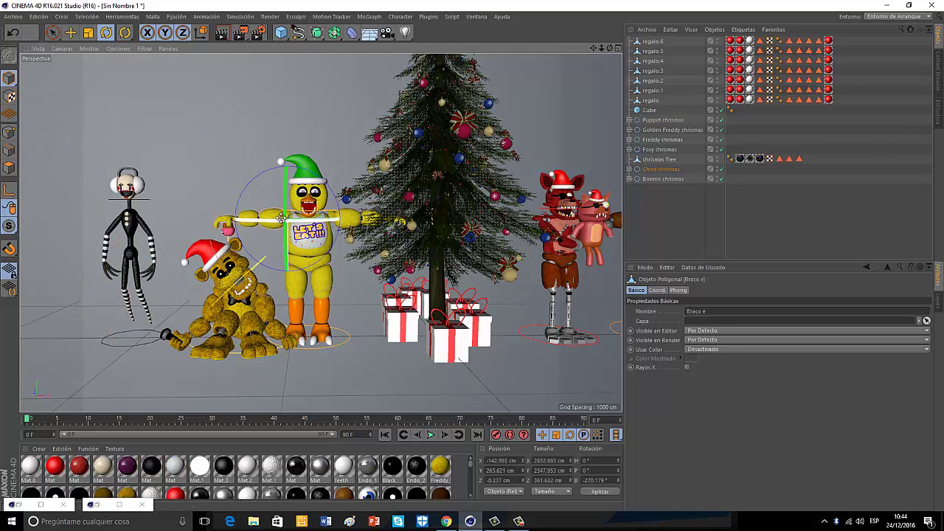
pyautogui.moveTo(270, 257); pyautogui.dragTo(267, 254)
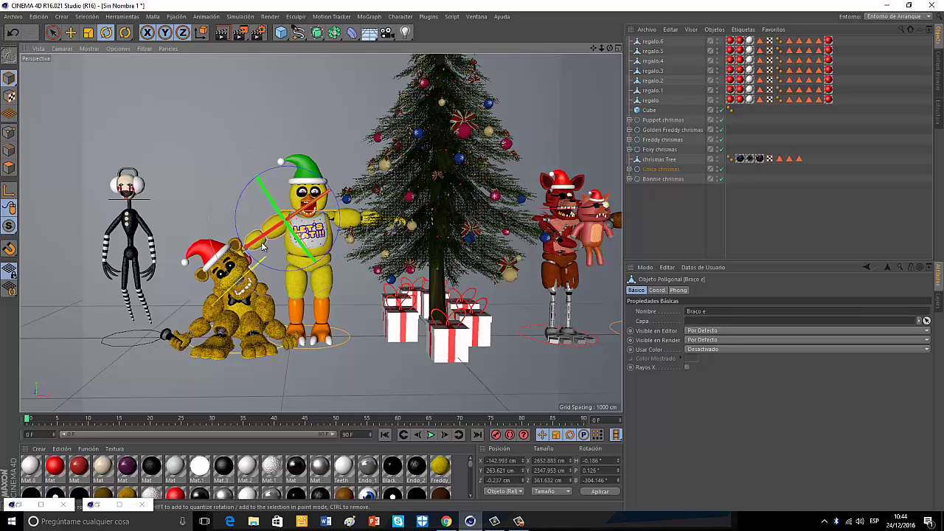
# Bend Chica's cupcake forearm upward, lower her other arm beside her body and bend that elbow to a bank of about 51°
pyautogui.click(265, 251)
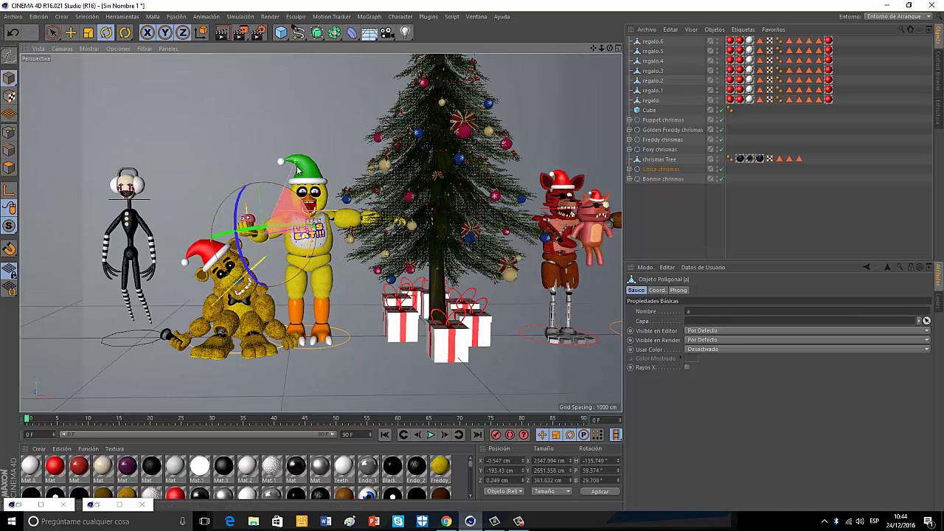
pyautogui.moveTo(310, 234); pyautogui.dragTo(313, 235)
pyautogui.moveTo(265, 189); pyautogui.dragTo(254, 181)
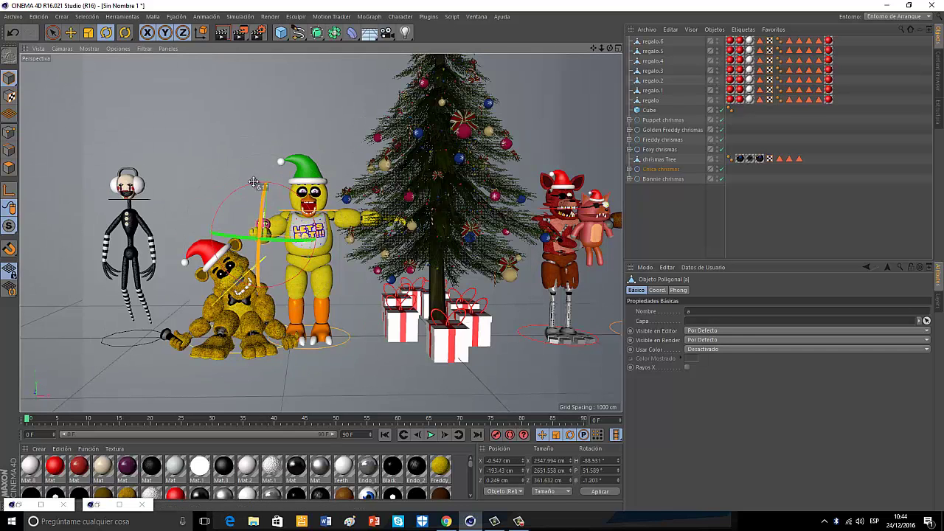
pyautogui.click(356, 219)
pyautogui.moveTo(349, 172); pyautogui.dragTo(383, 212)
pyautogui.click(367, 246)
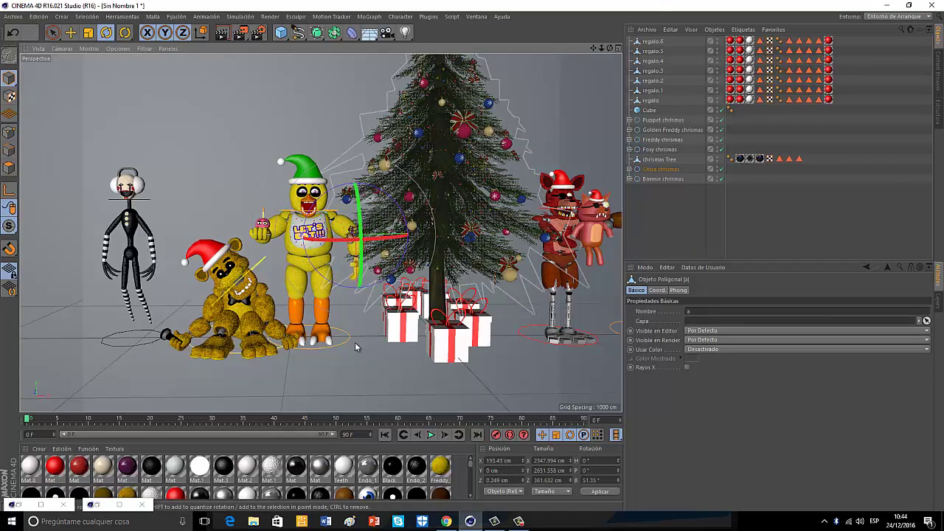
# Lower both of Freddy's arms beside his body and rotate his forearms down with slightly bent elbows
pyautogui.moveTo(595, 49); pyautogui.dragTo(358, 56)
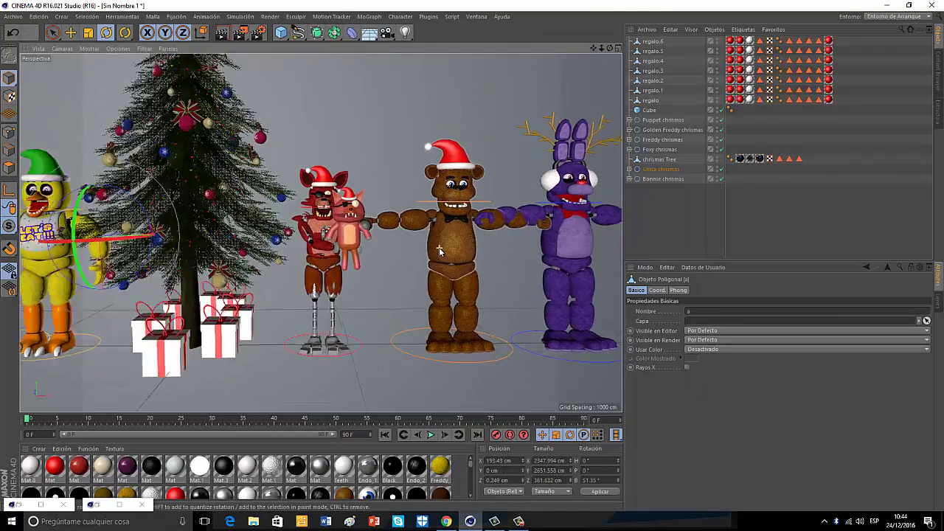
pyautogui.scroll(5, 438, 247)
pyautogui.click(408, 208)
pyautogui.moveTo(385, 175); pyautogui.dragTo(356, 211)
pyautogui.click(379, 247)
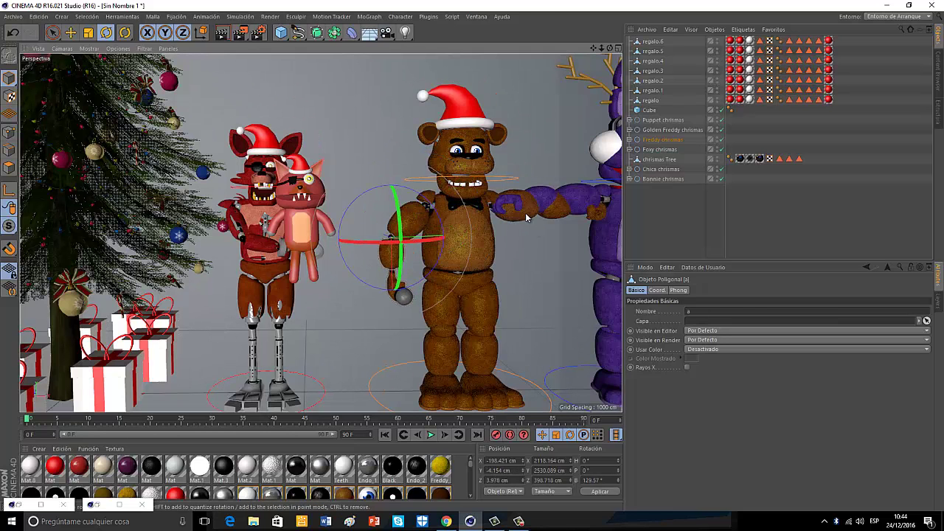
pyautogui.click(516, 204)
pyautogui.moveTo(524, 162); pyautogui.dragTo(565, 228)
pyautogui.click(542, 253)
# Lower both of Bonnie's arms beside his body and rotate the forearms to banks of about -44° and 34°
pyautogui.click(578, 198)
pyautogui.moveTo(565, 165); pyautogui.dragTo(555, 213)
pyautogui.click(557, 243)
pyautogui.moveTo(557, 246); pyautogui.dragTo(536, 222)
pyautogui.click(11, 34)
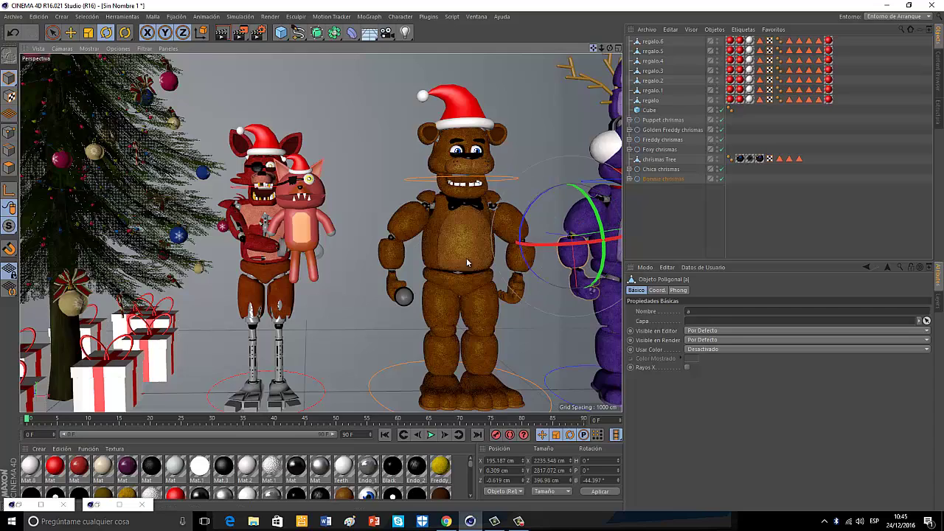
pyautogui.moveTo(467, 259); pyautogui.dragTo(463, 256)
pyautogui.click(345, 218)
pyautogui.moveTo(358, 182); pyautogui.dragTo(390, 231)
pyautogui.click(365, 269)
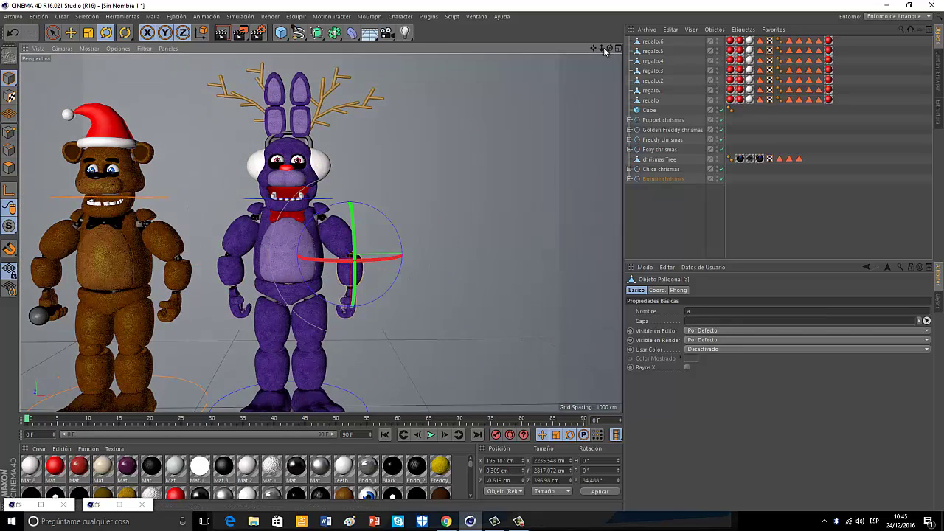
# Rotate the whole Bonnie figure to face the tree and move him closer to it, in front of Freddy
pyautogui.moveTo(603, 49); pyautogui.dragTo(473, 259)
pyautogui.moveTo(594, 49); pyautogui.dragTo(474, 259)
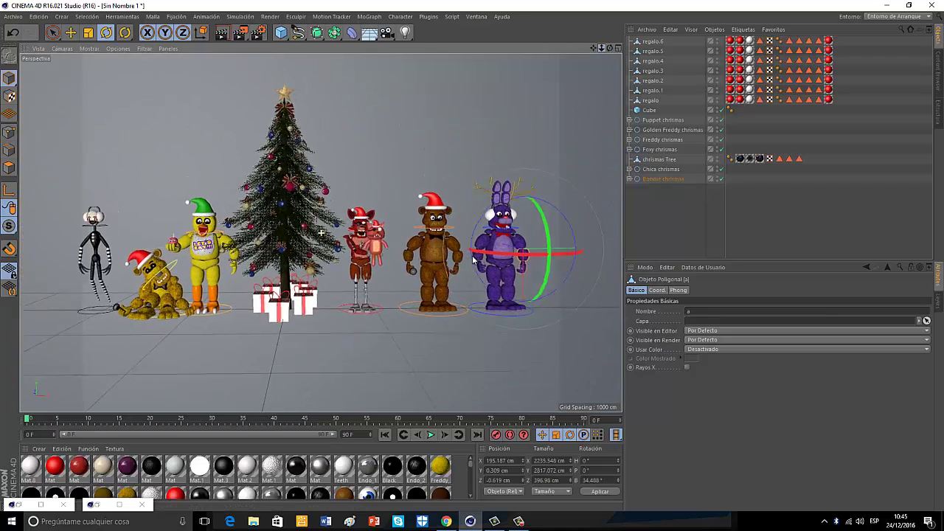
pyautogui.scroll(1, 473, 258)
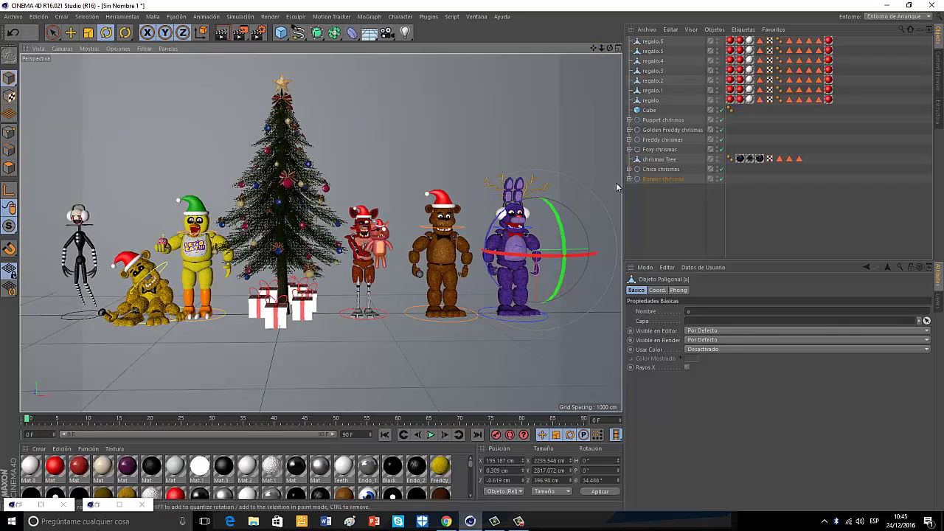
pyautogui.click(660, 178)
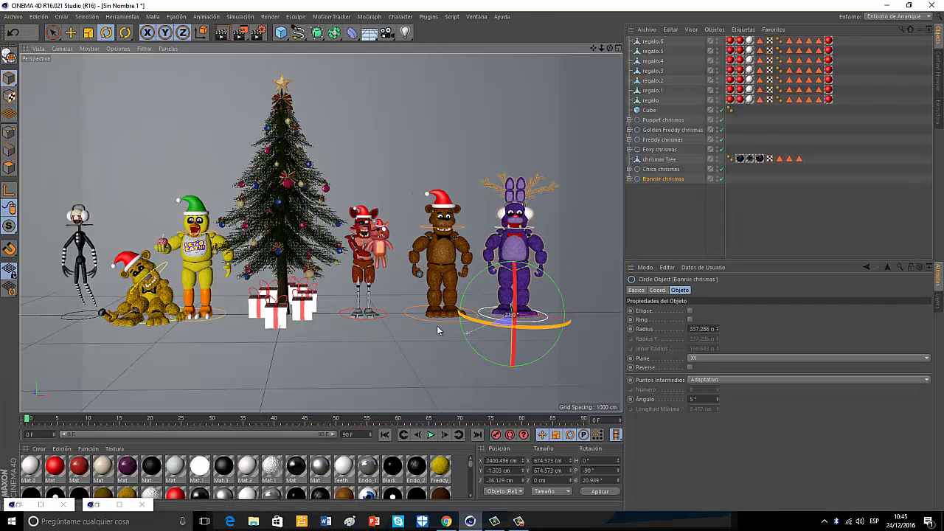
pyautogui.moveTo(438, 330); pyautogui.dragTo(483, 328)
pyautogui.press('e')
pyautogui.moveTo(595, 325); pyautogui.dragTo(464, 340)
# Rotate the whole Chica figure to a bank of about -77° so she faces the tree, and move her slightly forward
pyautogui.click(661, 169)
pyautogui.press('r')
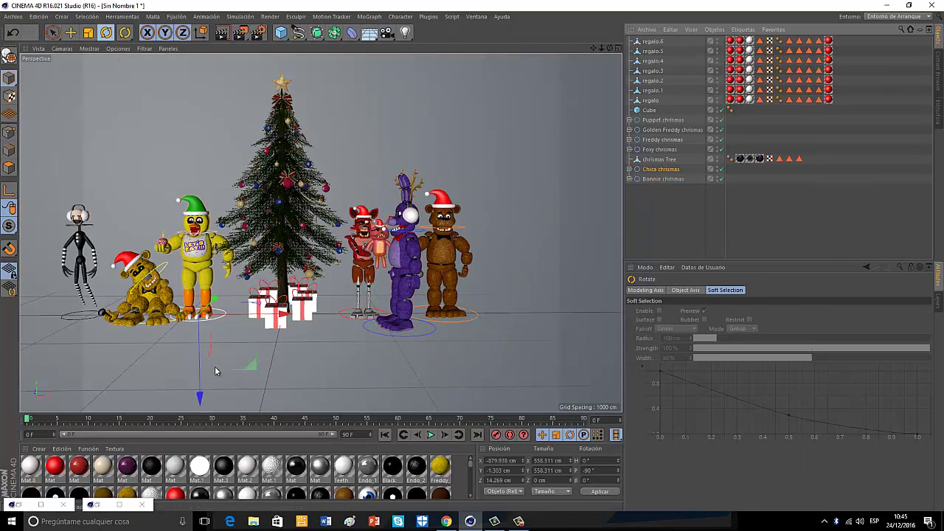
pyautogui.moveTo(221, 330); pyautogui.dragTo(456, 296)
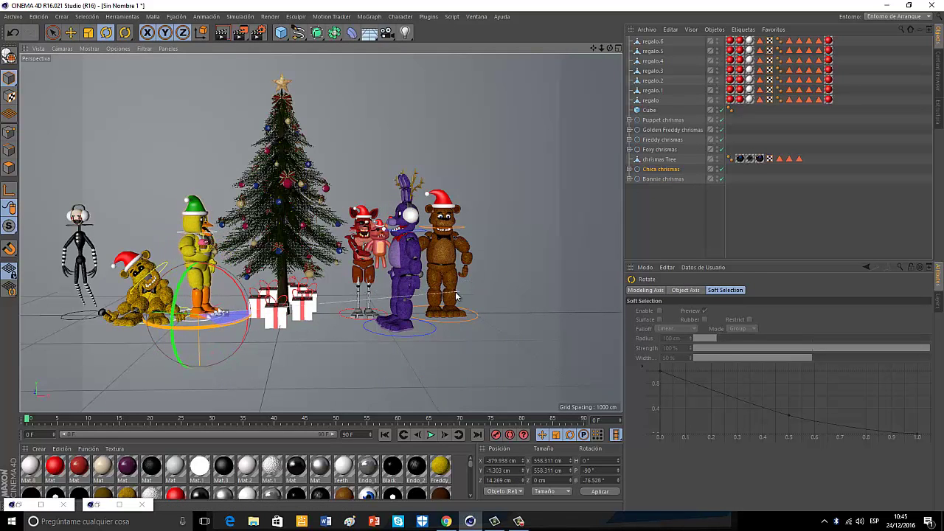
pyautogui.click(71, 31)
pyautogui.moveTo(180, 304); pyautogui.dragTo(169, 315)
# Rotate the whole Foxy figure to a bank of about 61° and move him back to about Z 433 cm
pyautogui.click(659, 149)
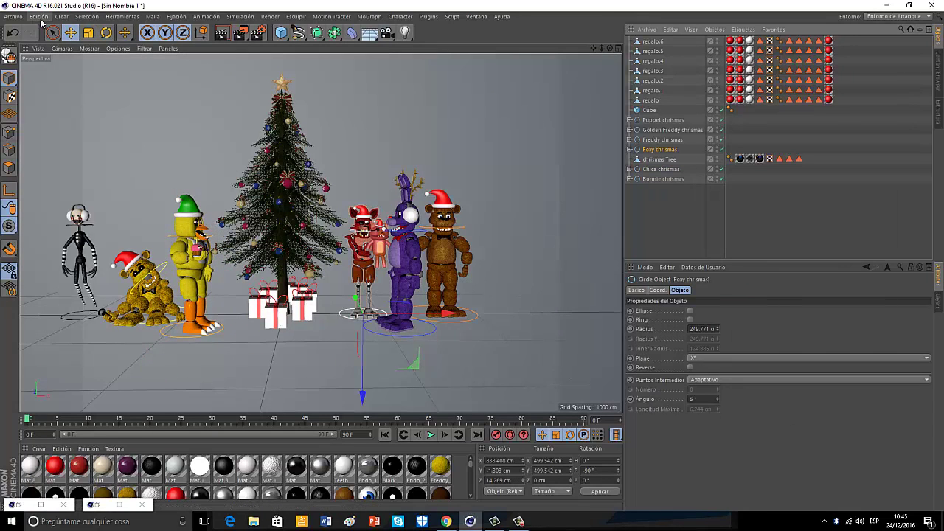
pyautogui.press('r')
pyautogui.moveTo(394, 328); pyautogui.dragTo(290, 349)
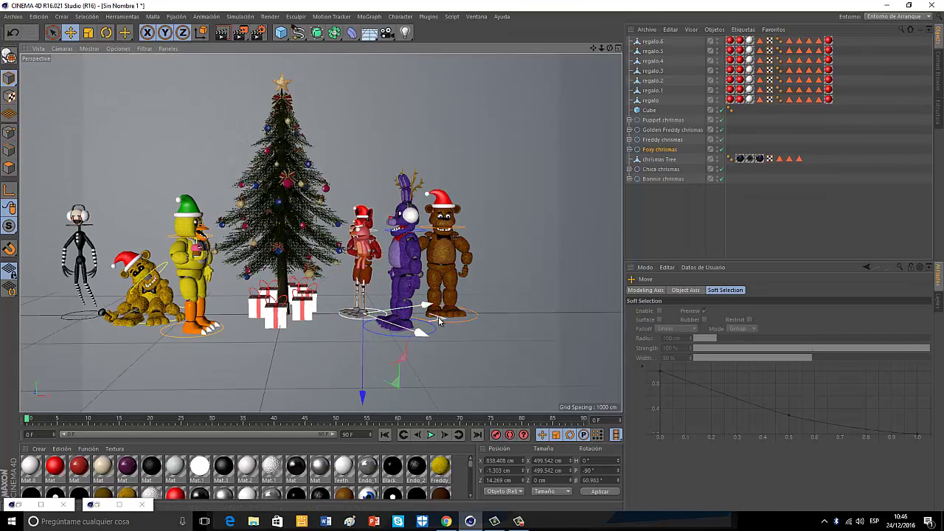
pyautogui.moveTo(432, 335); pyautogui.dragTo(500, 278)
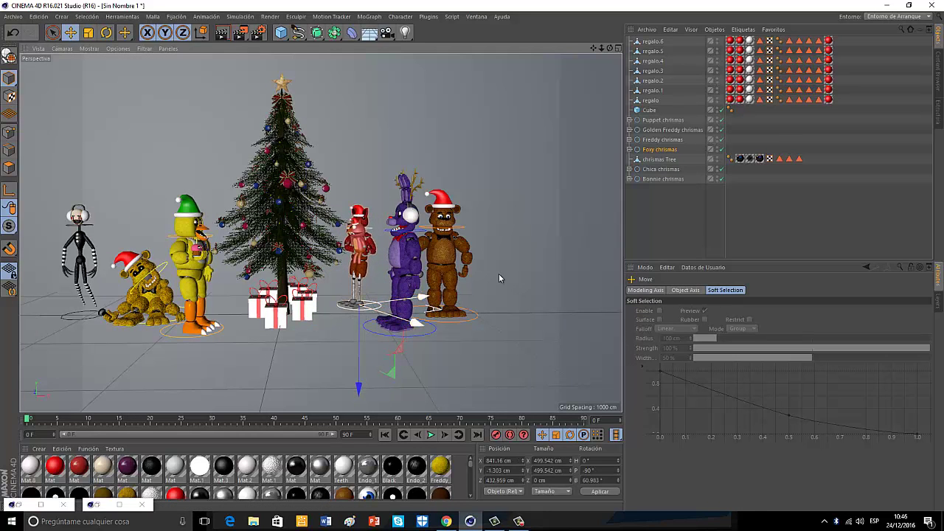
# Rotate the whole Freddy figure to a bank of about 77° toward the tree and move him between Foxy and Bonnie
pyautogui.click(652, 141)
pyautogui.press('r')
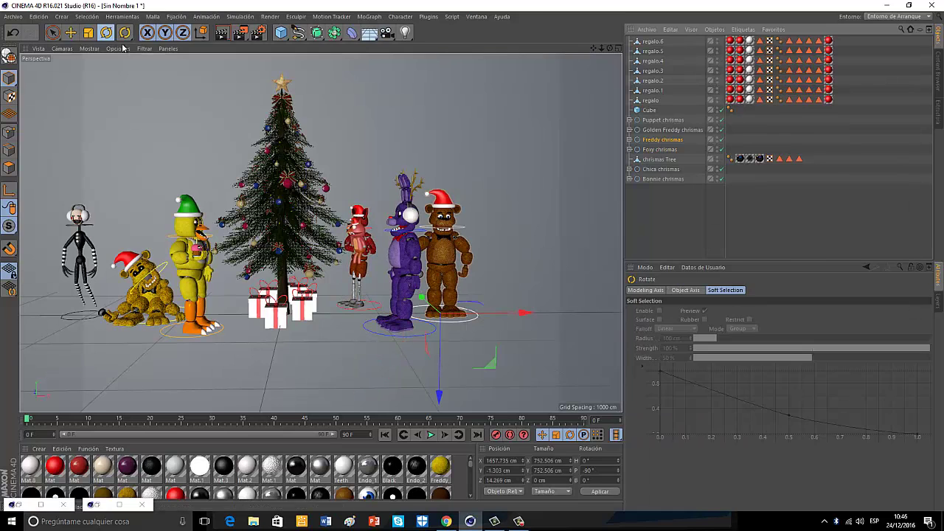
pyautogui.moveTo(435, 328); pyautogui.dragTo(375, 329)
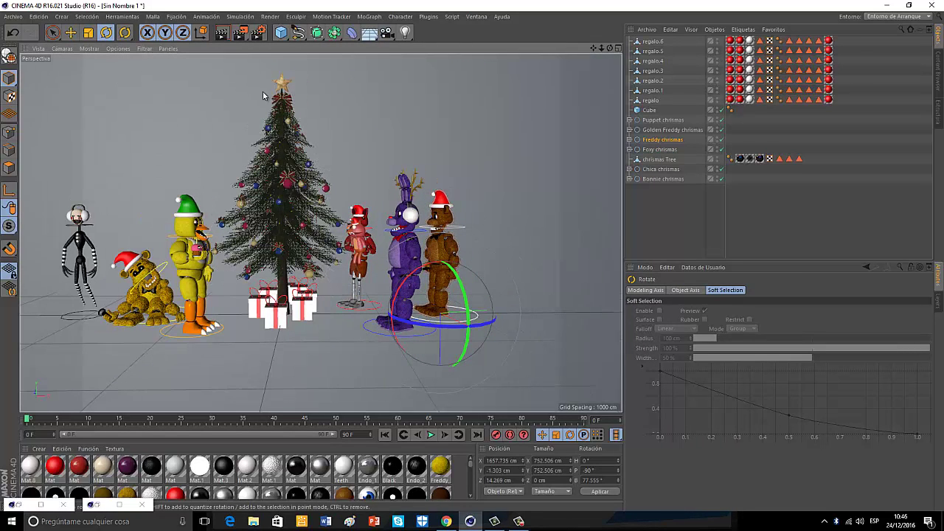
pyautogui.moveTo(477, 314); pyautogui.dragTo(444, 322)
# Tilt Bonnie's head up toward the tree to a pitch of about -103°
pyautogui.click(426, 236)
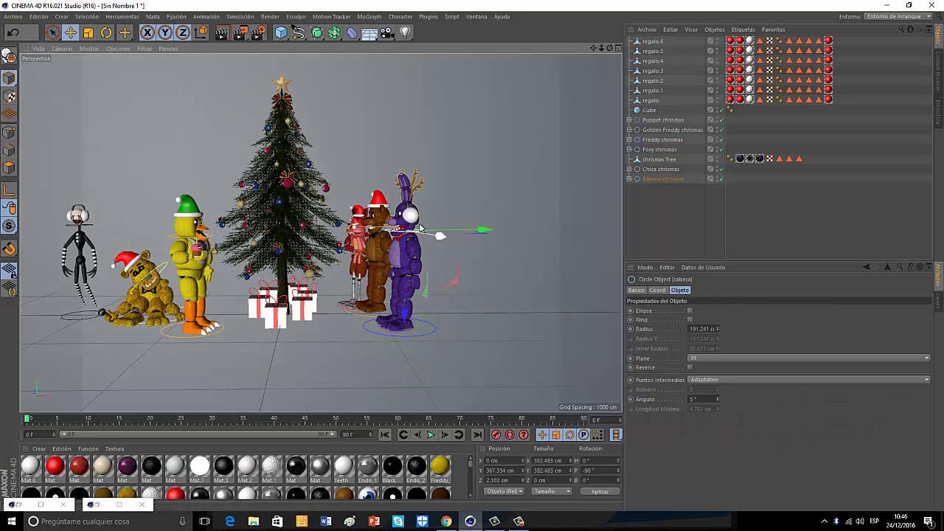
pyautogui.press('r')
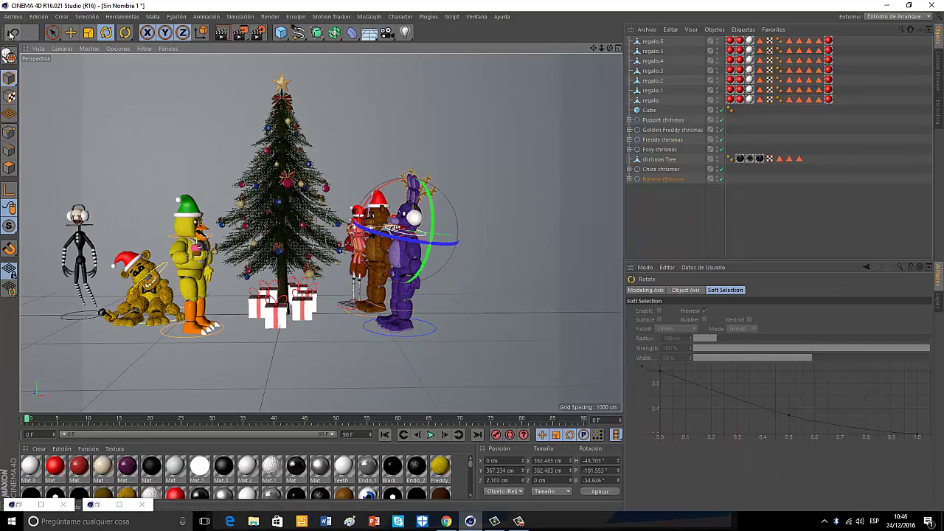
pyautogui.click(11, 35)
pyautogui.moveTo(447, 200); pyautogui.dragTo(453, 207)
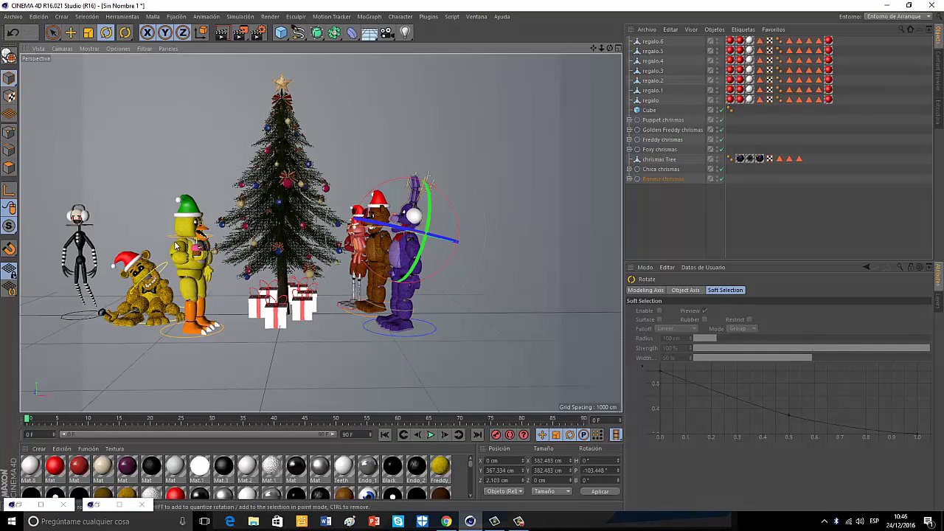
# Tilt Chica's head up to a pitch of about -104° and Freddy's head up to about -110°
pyautogui.click(227, 198)
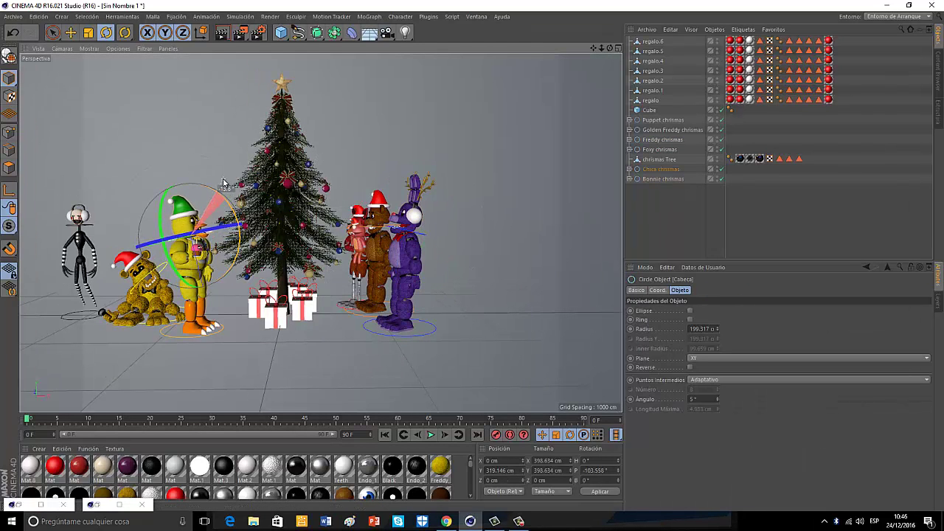
pyautogui.click(384, 227)
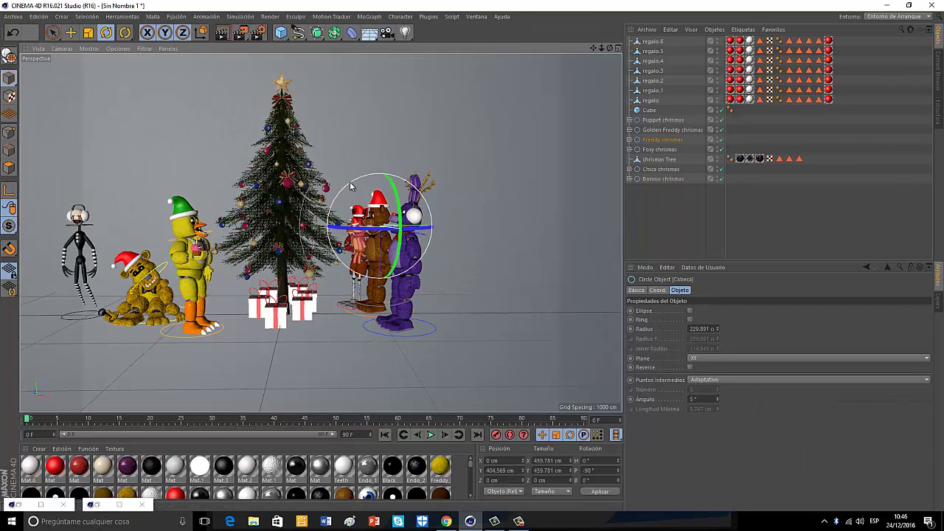
pyautogui.moveTo(352, 186); pyautogui.dragTo(365, 187)
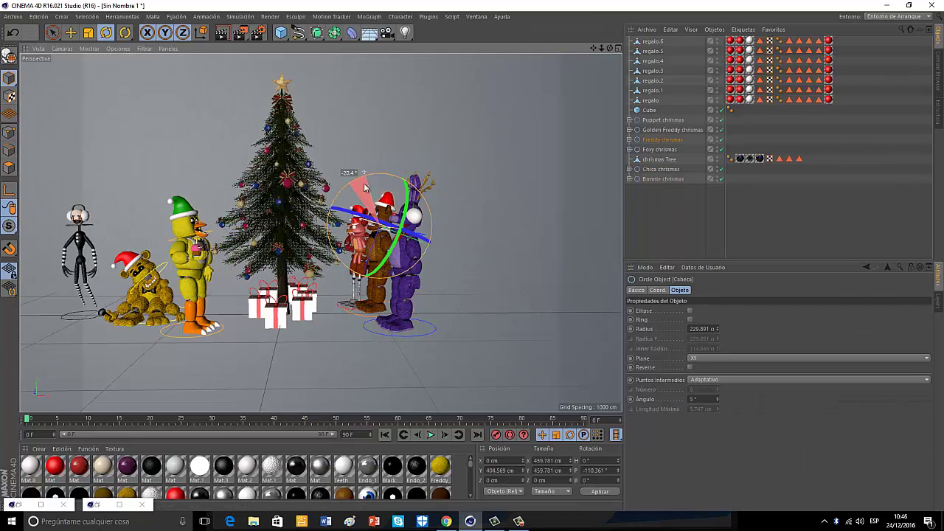
# Move Foxy back to about X 735 cm, Z 556 cm beside the tree and rotate him further toward the front
pyautogui.click(662, 149)
pyautogui.moveTo(362, 318); pyautogui.dragTo(397, 316)
pyautogui.press('e')
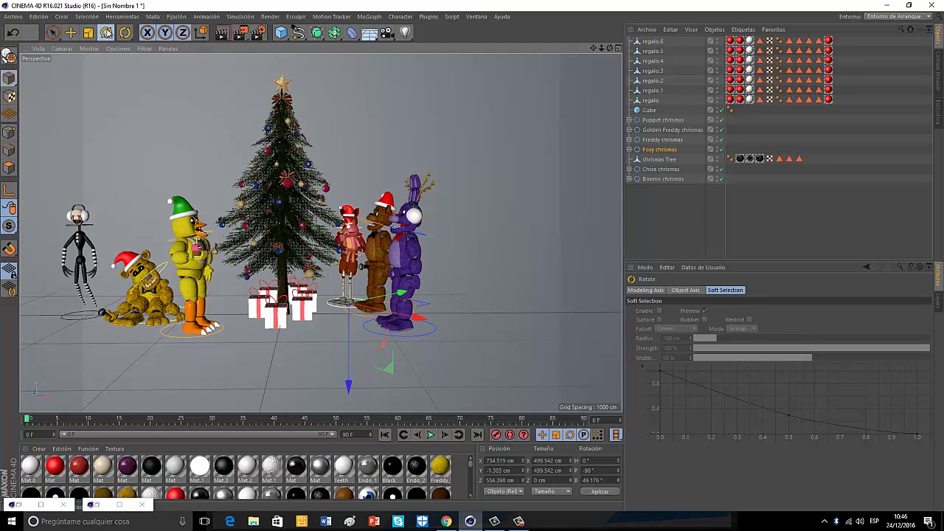
pyautogui.moveTo(357, 317); pyautogui.dragTo(374, 322)
pyautogui.click(341, 230)
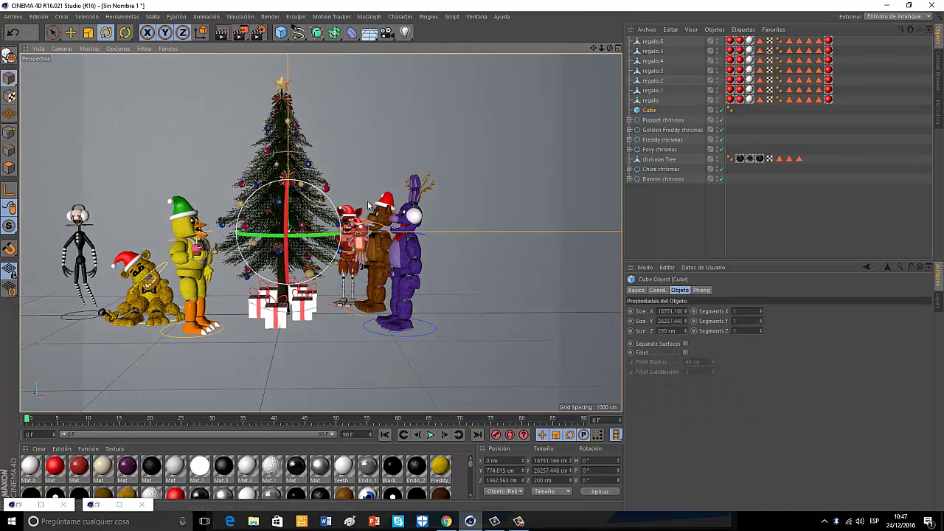
pyautogui.moveTo(610, 49); pyautogui.dragTo(430, 279)
pyautogui.click(393, 281)
pyautogui.hotkey('ctrl', 'z')
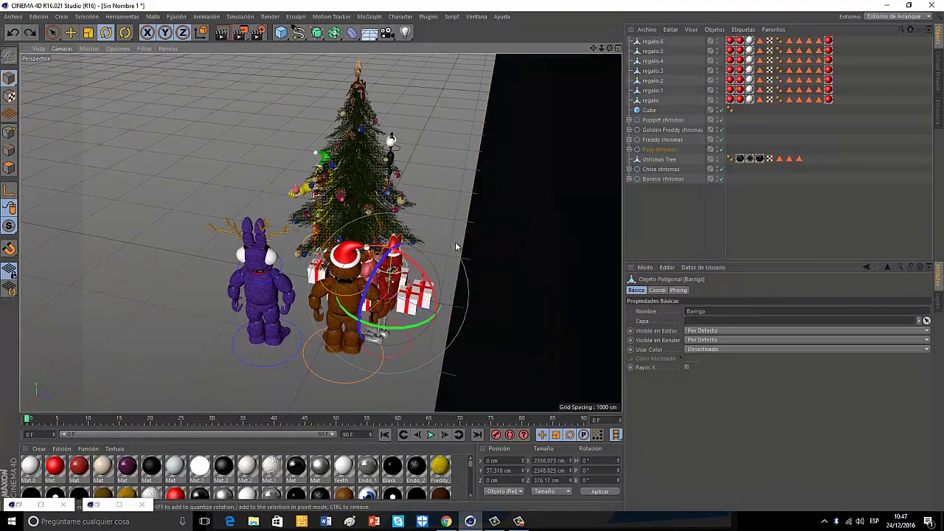
pyautogui.click(417, 246)
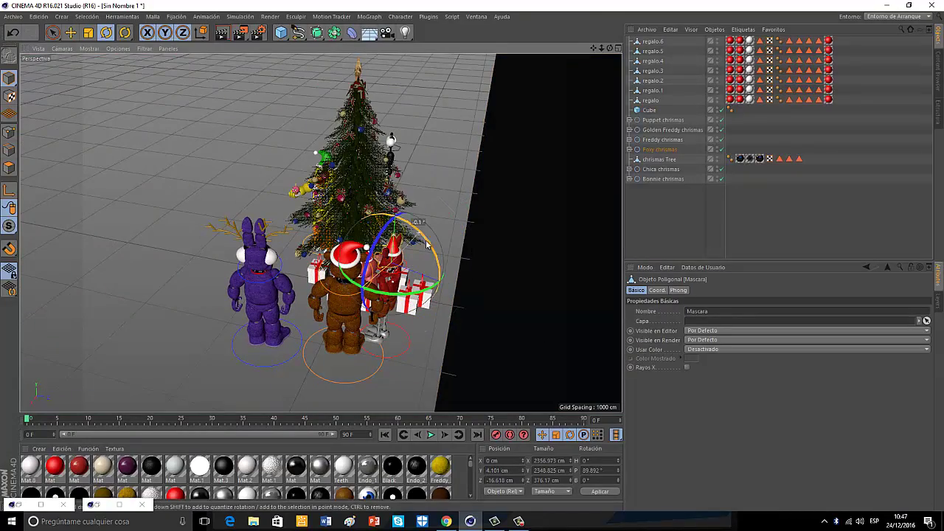
pyautogui.moveTo(452, 205); pyautogui.dragTo(452, 206)
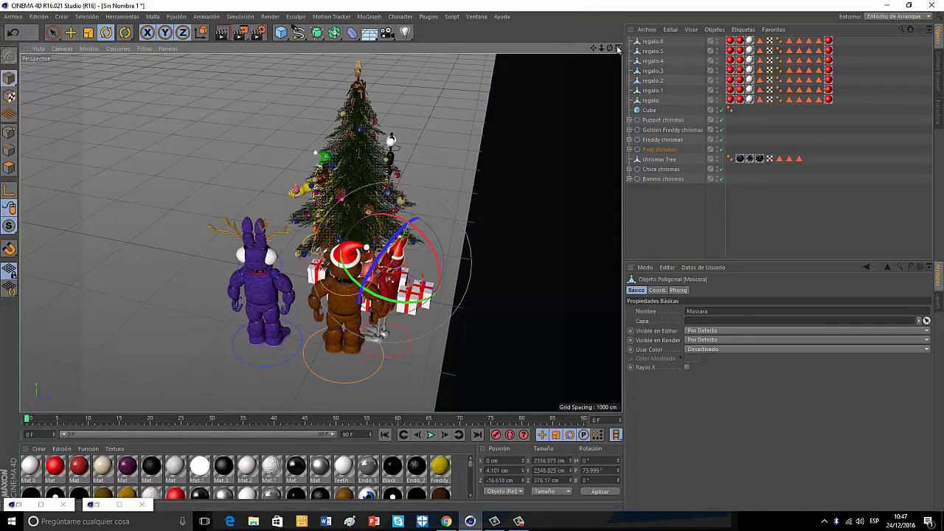
pyautogui.moveTo(610, 48); pyautogui.dragTo(473, 255)
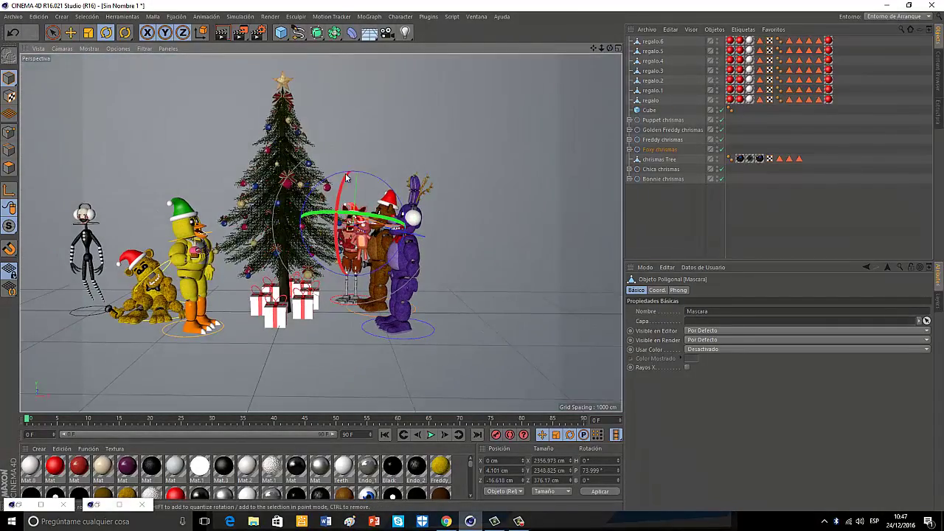
pyautogui.moveTo(347, 177); pyautogui.dragTo(351, 176)
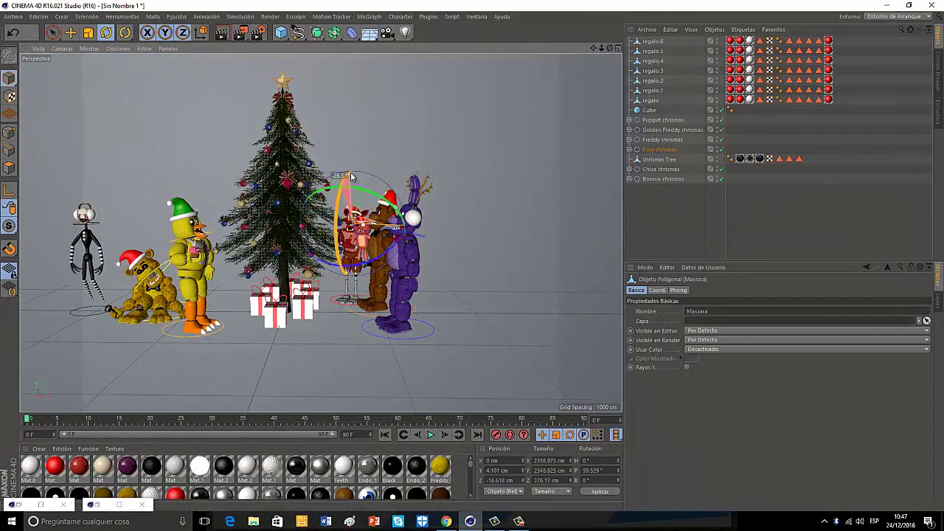
pyautogui.click(13, 34)
# Select the Cabeca object in Foxy's hierarchy and tilt his head up to a pitch of about -101°
pyautogui.click(629, 150)
pyautogui.click(639, 189)
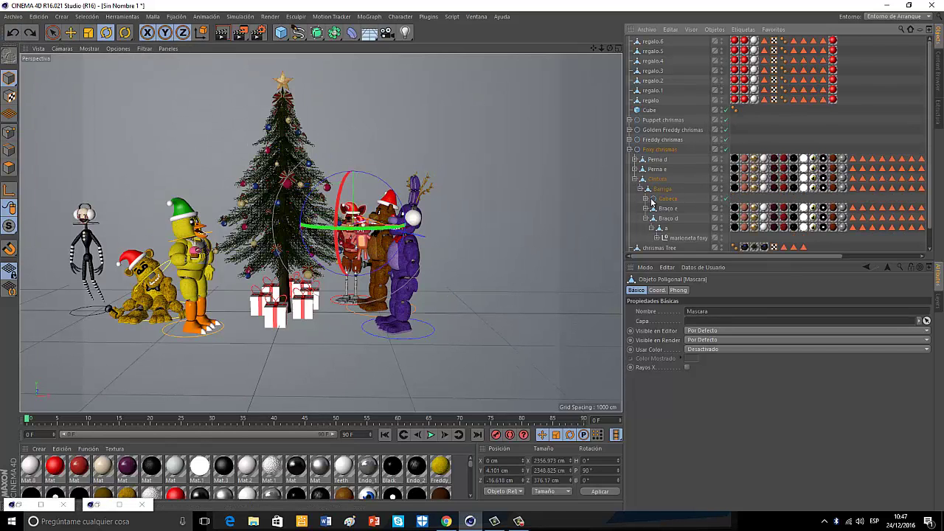
pyautogui.click(668, 199)
pyautogui.moveTo(342, 194); pyautogui.dragTo(349, 197)
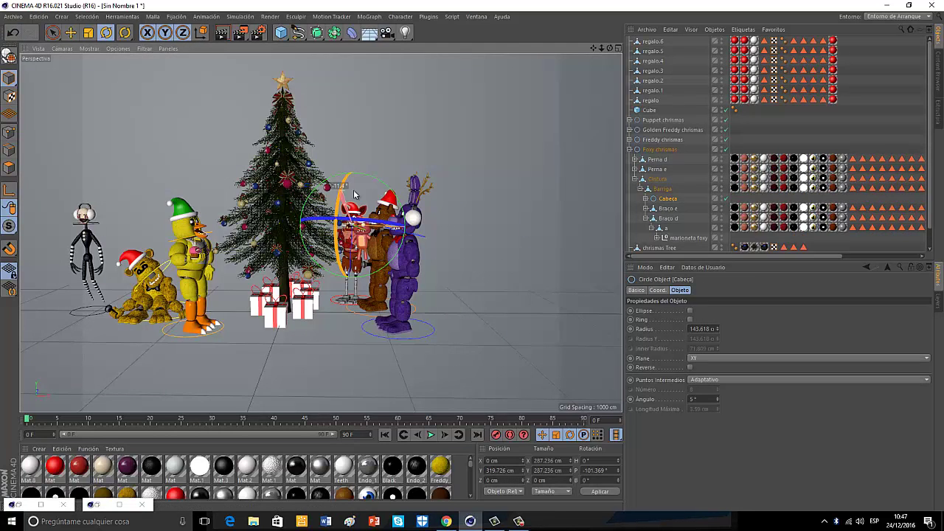
pyautogui.click(629, 150)
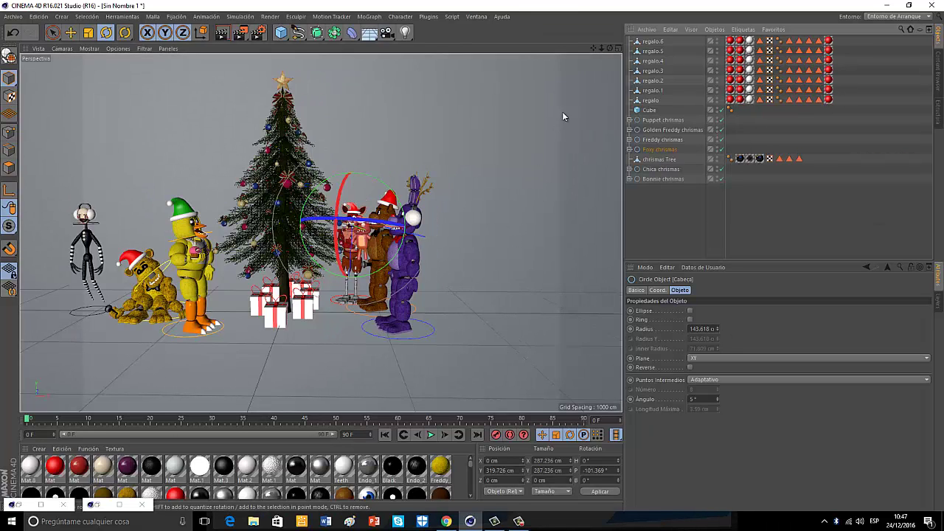
# Rotate Golden Freddy toward the tree to a bank of about -57° and move him to about X -1529 cm, Z 233 cm
pyautogui.click(669, 131)
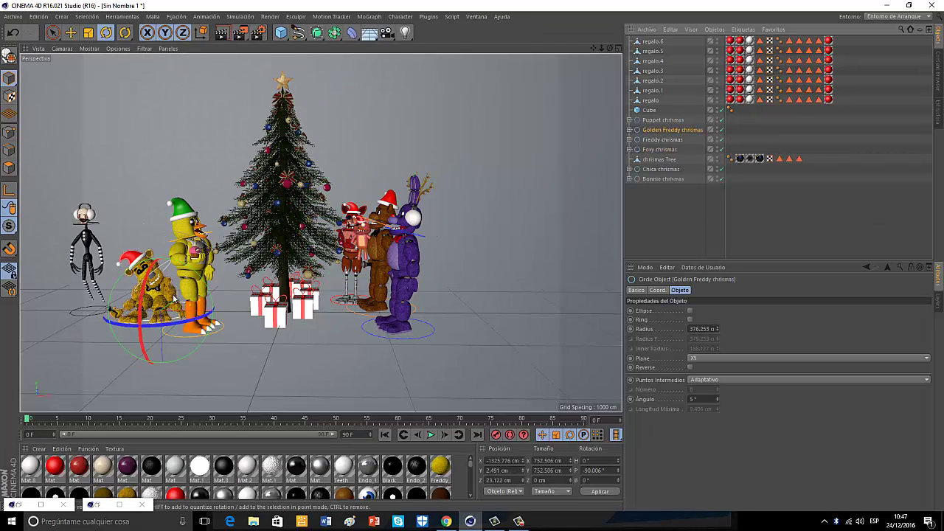
pyautogui.moveTo(157, 324); pyautogui.dragTo(151, 295)
pyautogui.press('e')
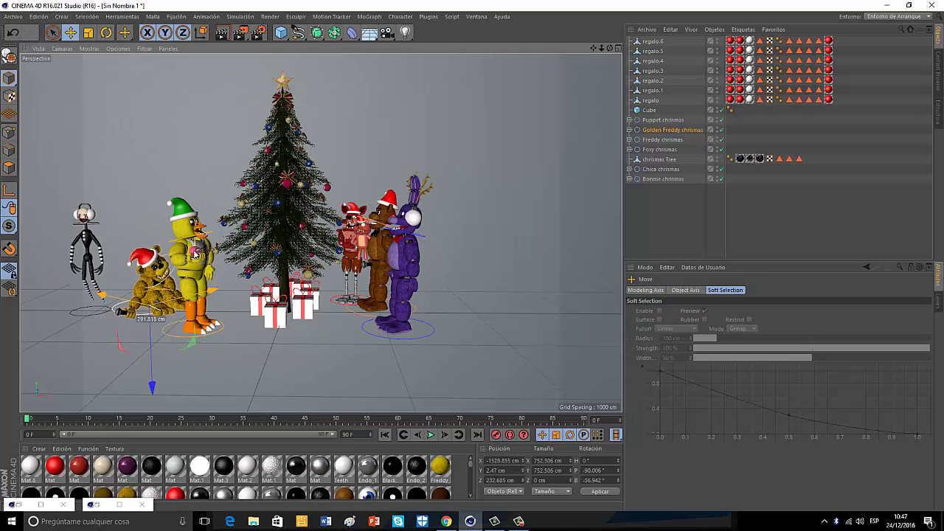
# Rotate the Puppet toward the tree to a heading of about 66° and move it to a spot behind Chica
pyautogui.click(663, 120)
pyautogui.click(105, 34)
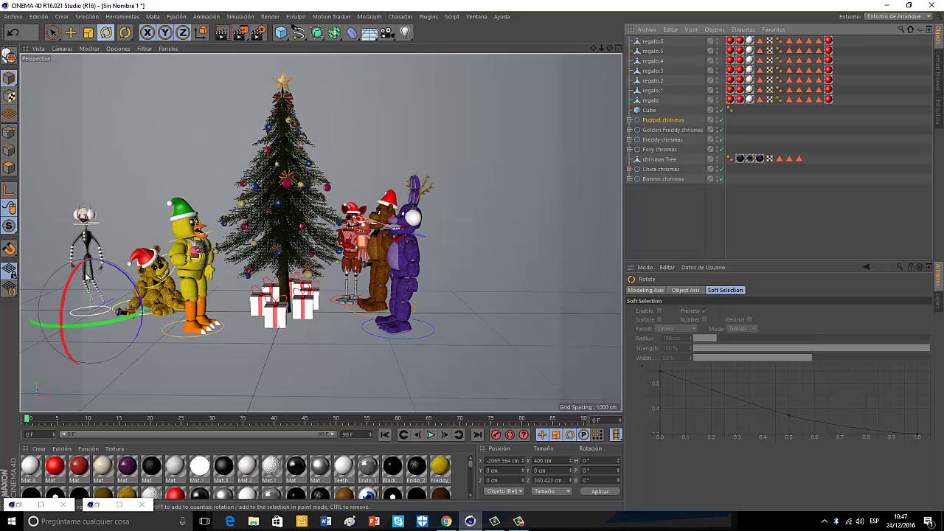
pyautogui.moveTo(90, 326); pyautogui.dragTo(240, 311)
pyautogui.press('e')
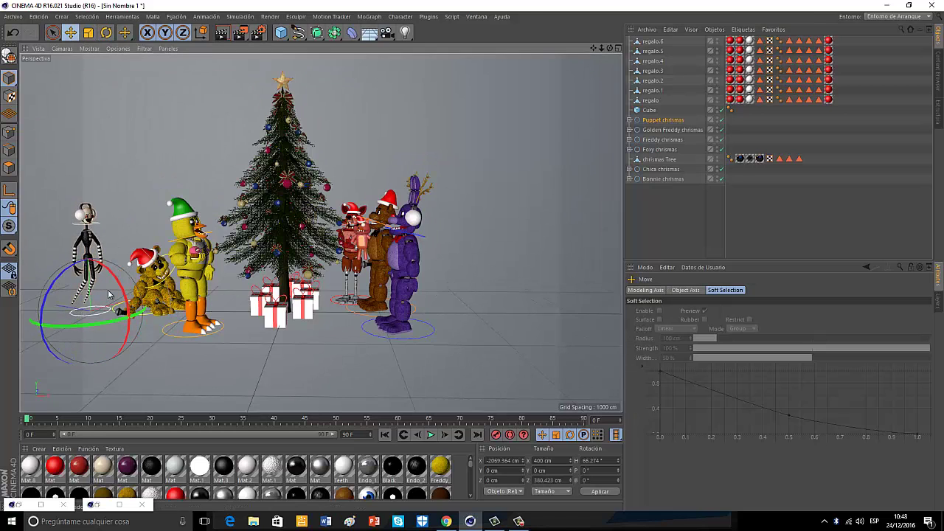
pyautogui.moveTo(107, 302); pyautogui.dragTo(201, 320)
# Select the Cabeça object in Golden Freddy's hierarchy and rotate his head to about H -182°, P -30°, B -185°
pyautogui.click(106, 33)
pyautogui.click(156, 287)
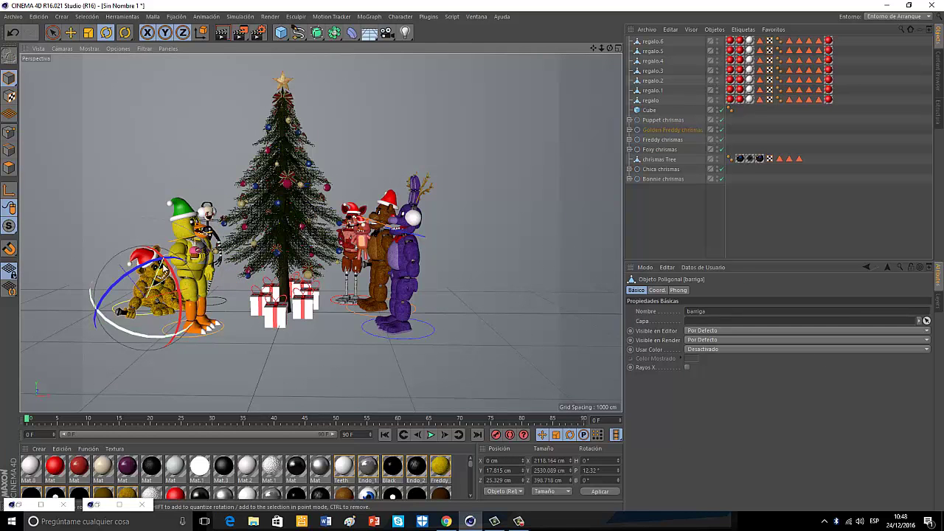
pyautogui.click(629, 130)
pyautogui.click(634, 158)
pyautogui.click(640, 169)
pyautogui.click(668, 178)
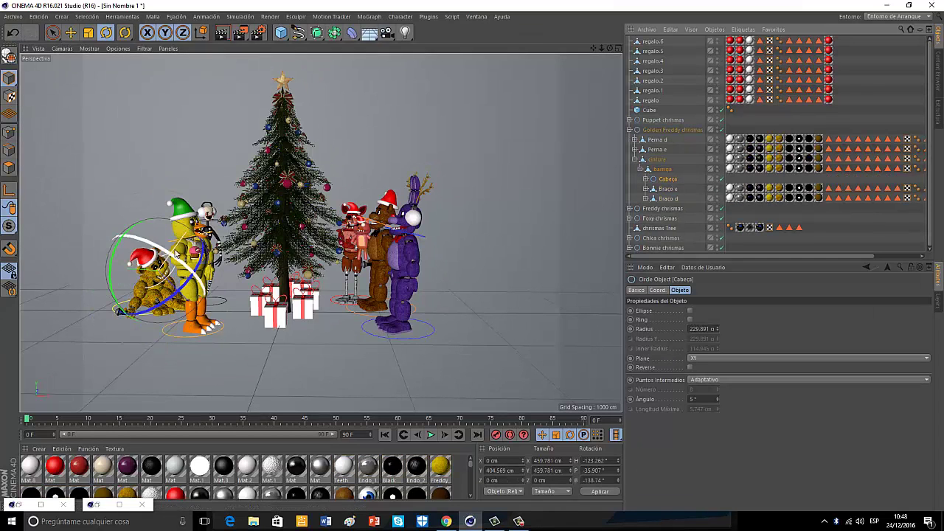
pyautogui.moveTo(108, 267); pyautogui.dragTo(119, 234)
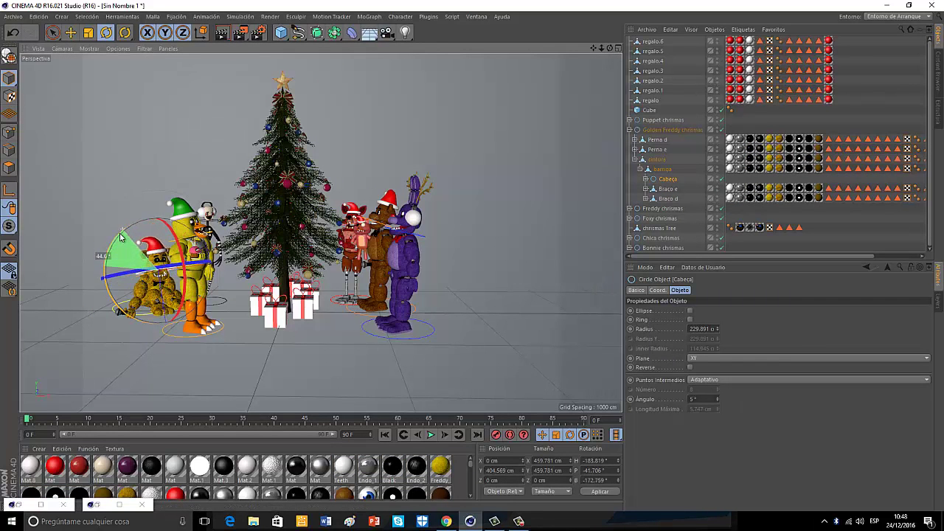
pyautogui.moveTo(126, 273); pyautogui.dragTo(150, 270)
pyautogui.moveTo(188, 240); pyautogui.dragTo(183, 253)
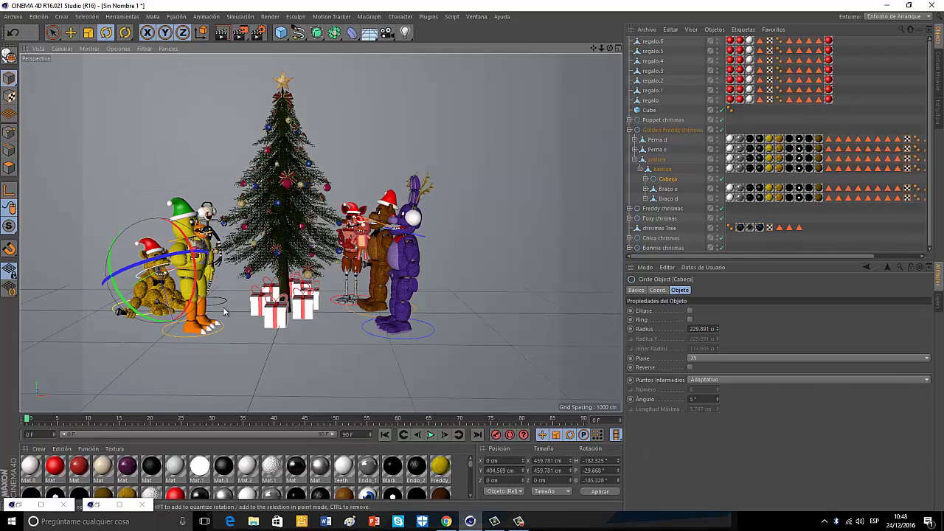
# Select the Puppet's Head Eyes object and tilt it up toward the tree to a pitch of about -15°
pyautogui.click(210, 214)
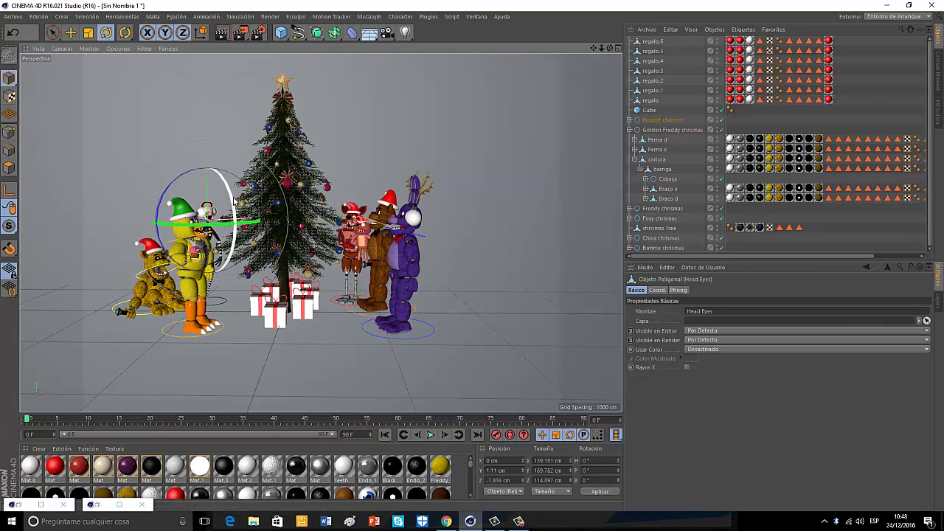
pyautogui.moveTo(210, 215); pyautogui.dragTo(215, 221)
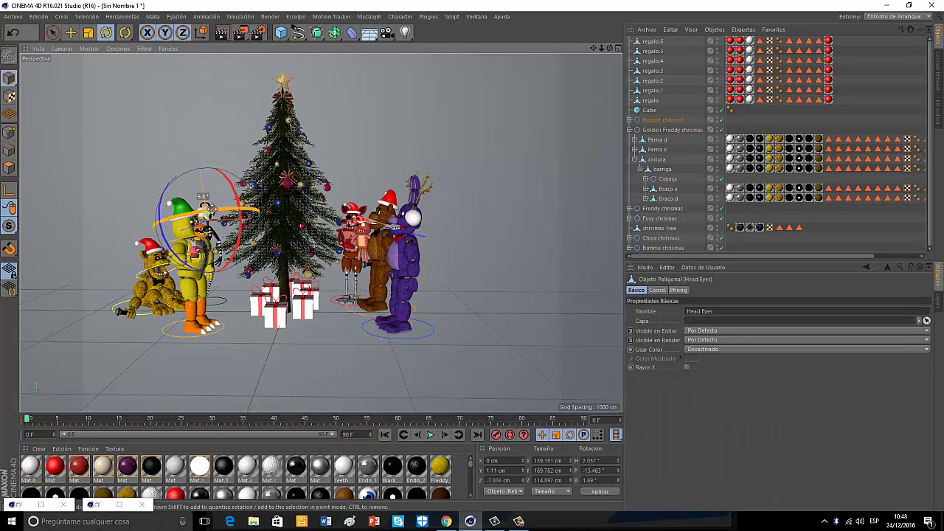
pyautogui.click(282, 354)
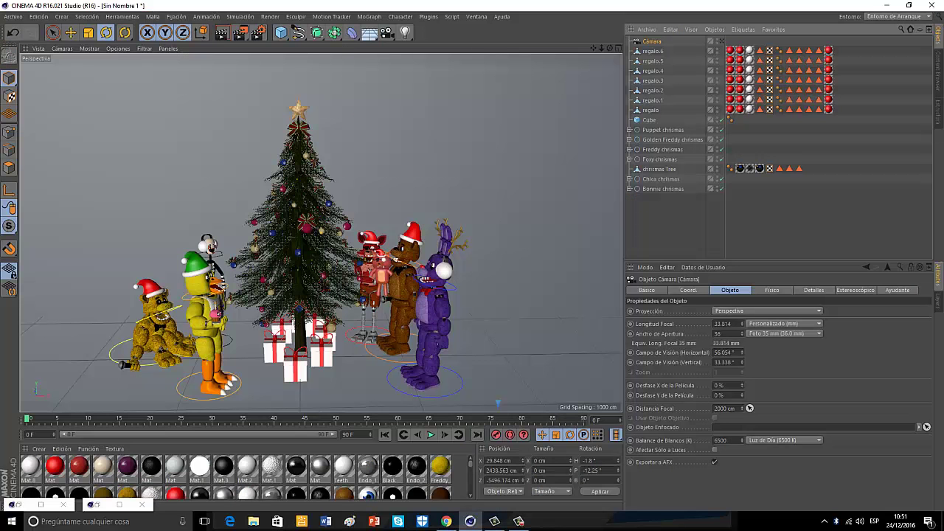
# Load the christmas avatar model from the Content Browser into the scene
pyautogui.hotkey('shift', 'F8')
pyautogui.click(310, 163)
pyautogui.doubleClick(310, 163)
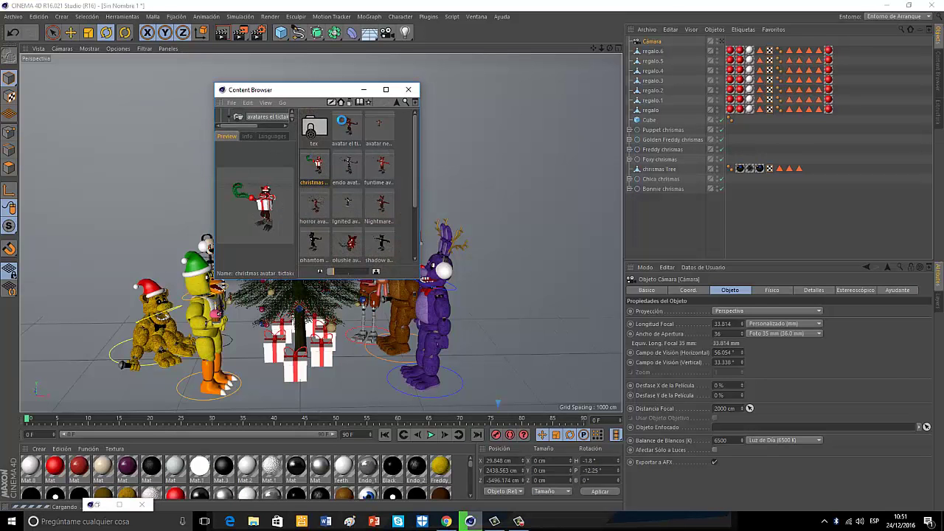
pyautogui.click(363, 89)
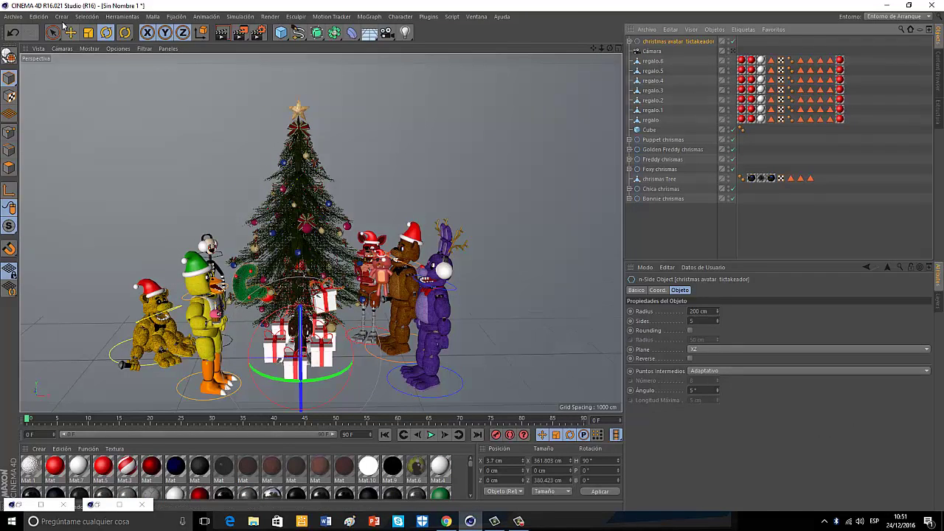
# Move the christmas avatar up above the top of the tree, to about Y 1981 cm and Z 625 cm
pyautogui.press('e')
pyautogui.moveTo(609, 48); pyautogui.dragTo(414, 274)
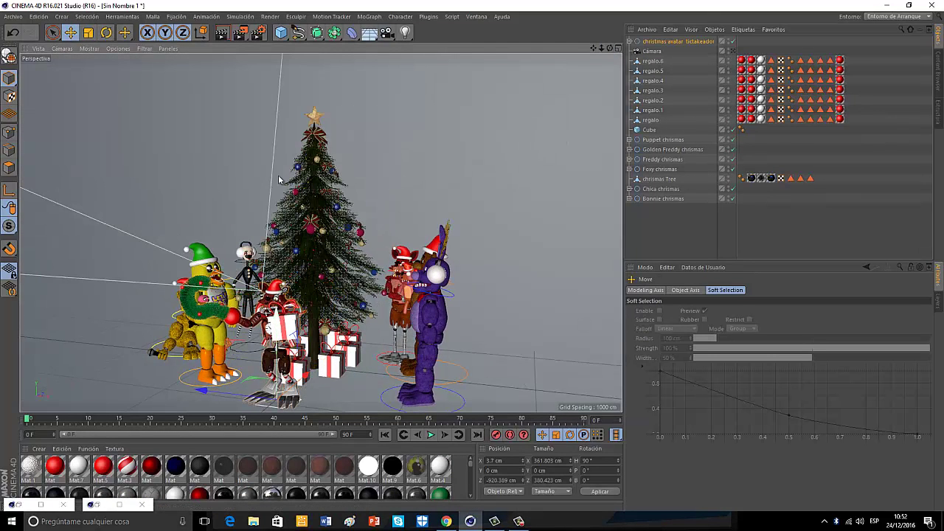
pyautogui.moveTo(334, 357); pyautogui.dragTo(293, 49)
pyautogui.moveTo(610, 48)
pyautogui.mouseDown()
pyautogui.moveTo(474, 255)
pyautogui.moveTo(612, 50)
pyautogui.mouseUp()
pyautogui.moveTo(303, 183); pyautogui.dragTo(180, 155)
pyautogui.moveTo(610, 48); pyautogui.dragTo(472, 256)
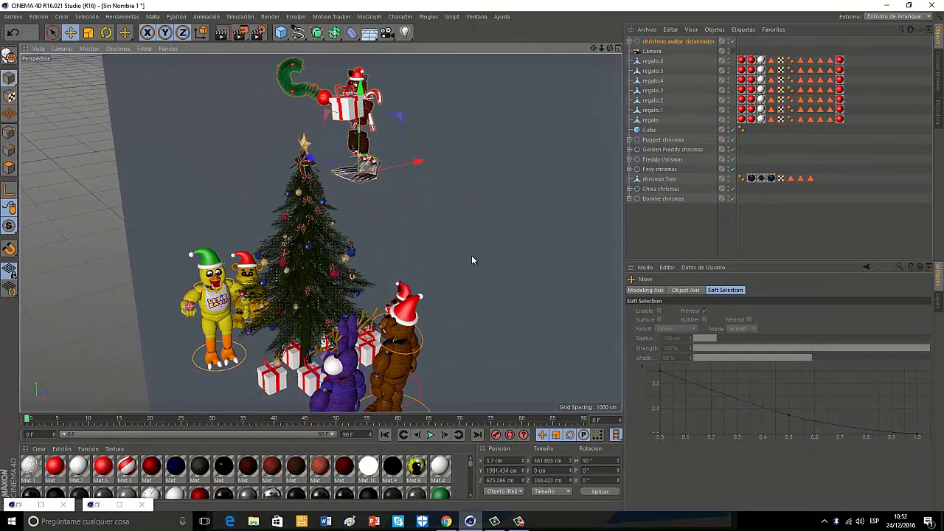
# Look through the Cámara object and render the active view to preview the composition
pyautogui.click(733, 51)
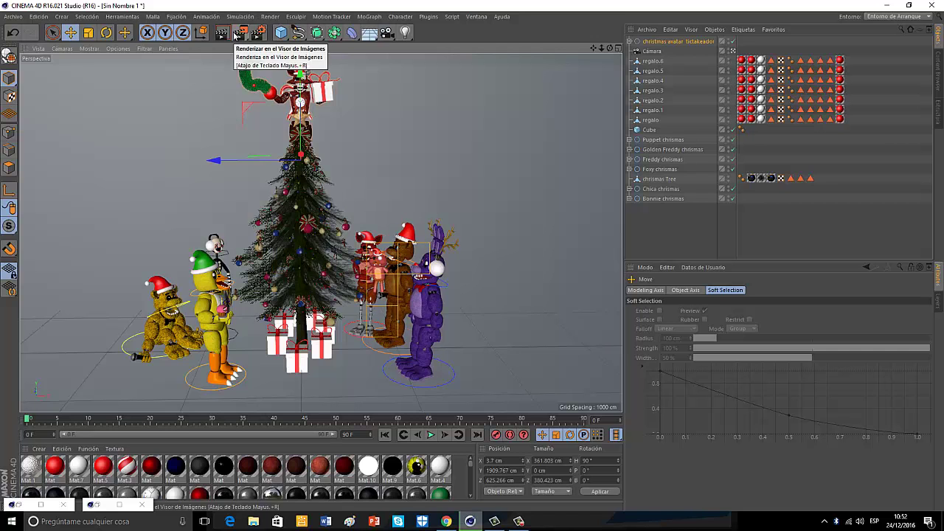
pyautogui.hotkey('ctrl', 'r')
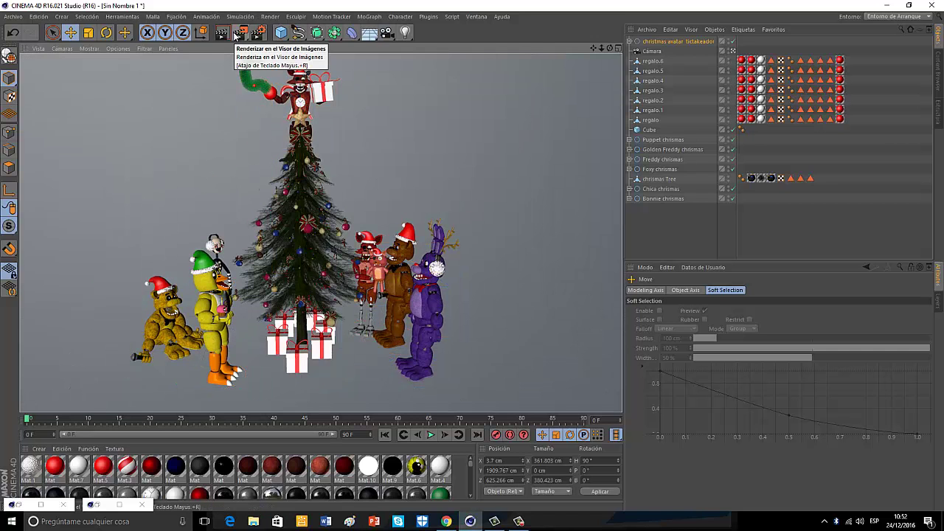
pyautogui.click(734, 52)
pyautogui.click(733, 52)
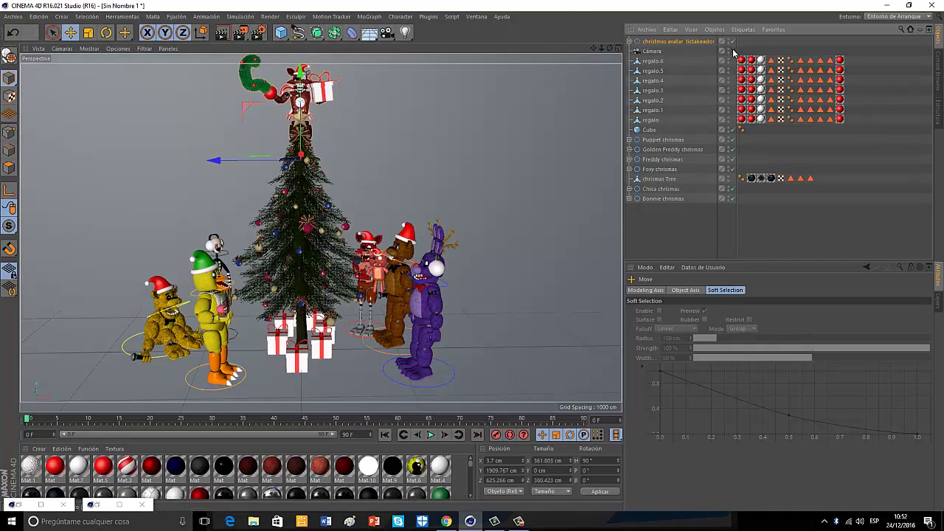
# Add an omni light and raise it to the top of the tree, at about Y 2377 cm
pyautogui.click(405, 32)
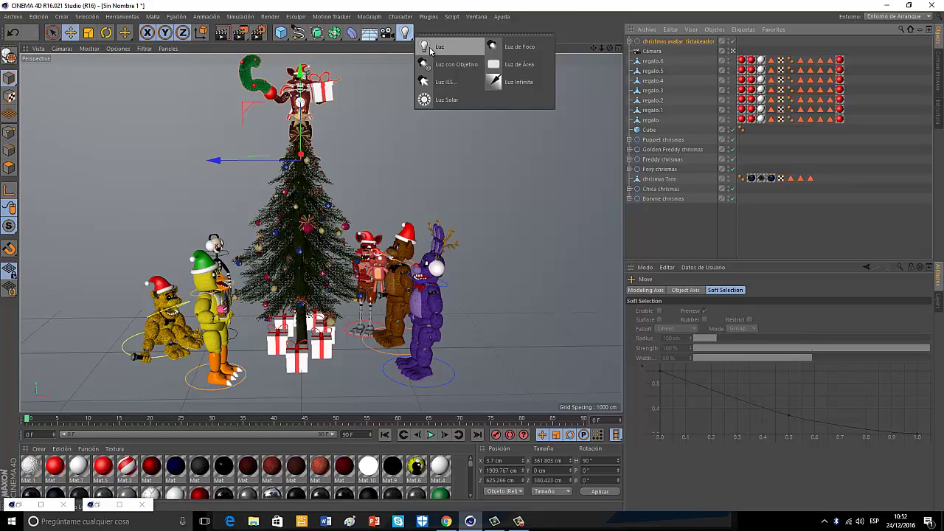
pyautogui.click(437, 50)
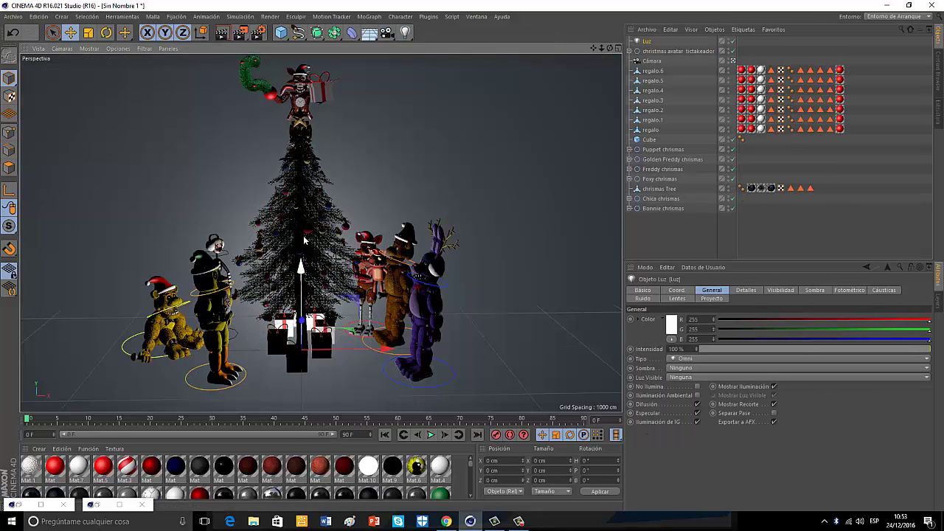
pyautogui.moveTo(302, 254); pyautogui.dragTo(322, 41)
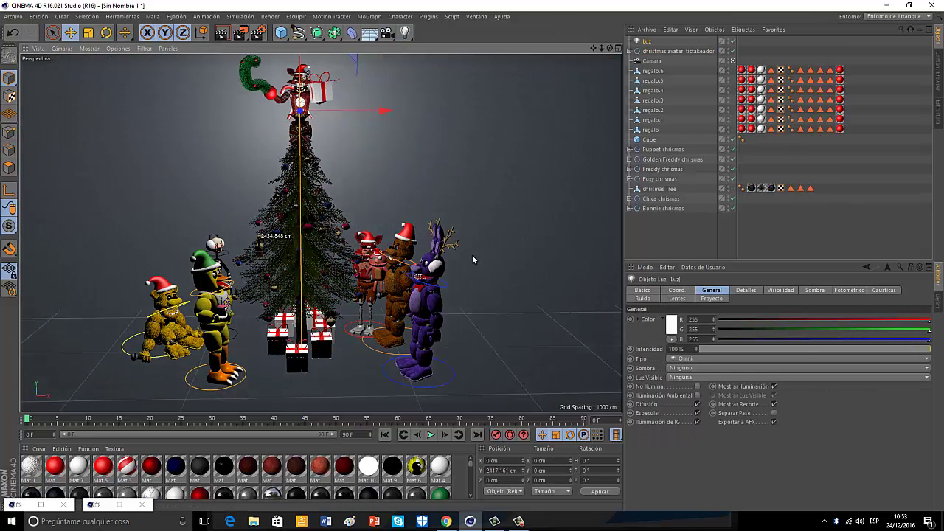
# Set the tree-top light's shadow to Mapa de Sombras (Suave) and its colour to yellow, RGB 229, 255, 0
pyautogui.click(680, 367)
pyautogui.click(694, 385)
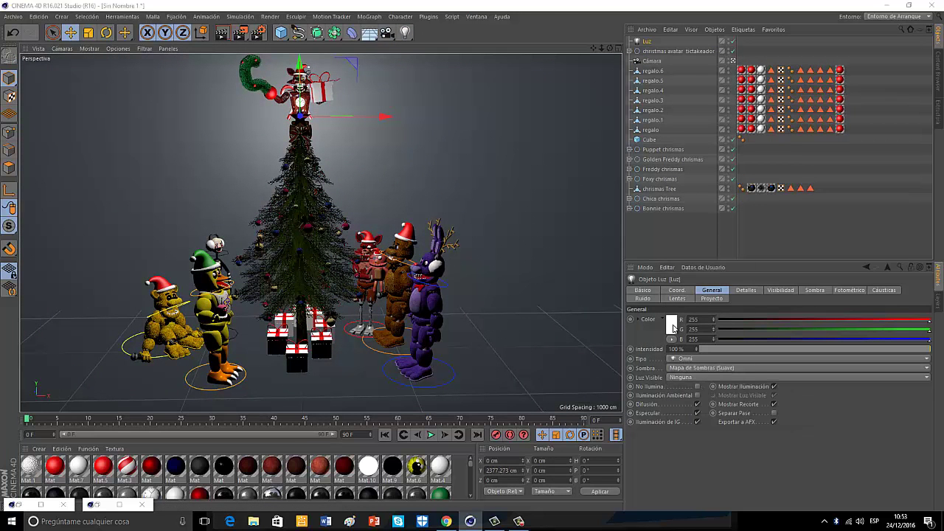
pyautogui.click(672, 324)
pyautogui.moveTo(662, 289); pyautogui.dragTo(677, 292)
pyautogui.click(652, 372)
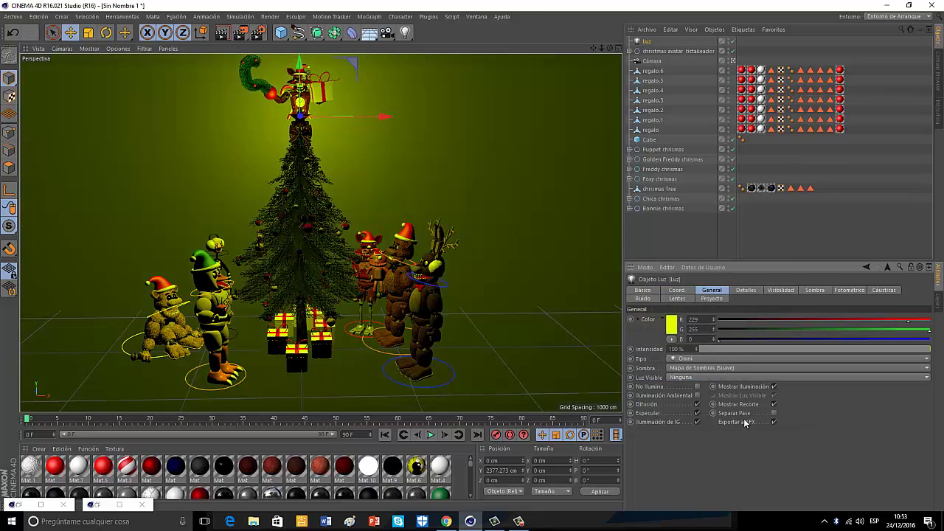
# Set the tree-top light's Luz Visible to Visible and shrink its visible radius to a small sphere around the avatar's feet
pyautogui.click(697, 377)
pyautogui.click(693, 387)
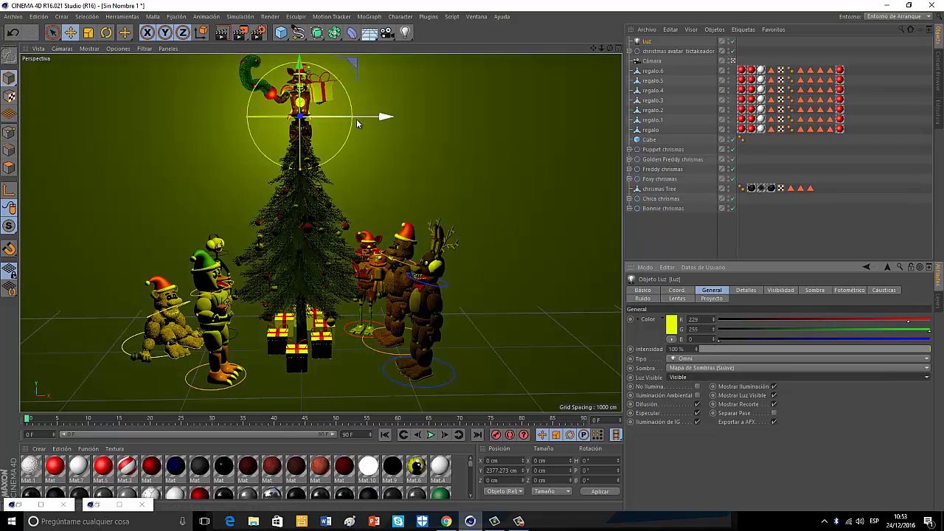
pyautogui.moveTo(342, 123); pyautogui.dragTo(319, 132)
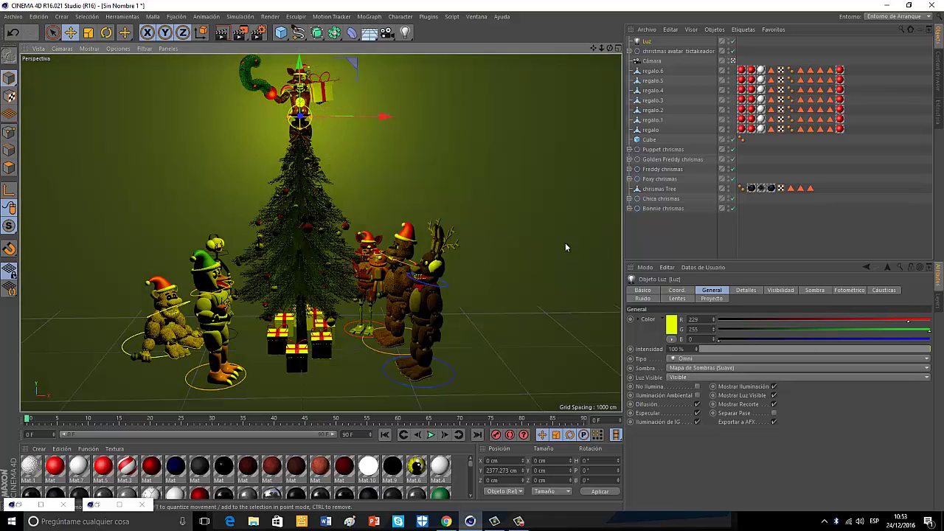
# Add a white omni light, raise it to about Y 1064 cm, and place a copy at about X -289 cm
pyautogui.click(404, 33)
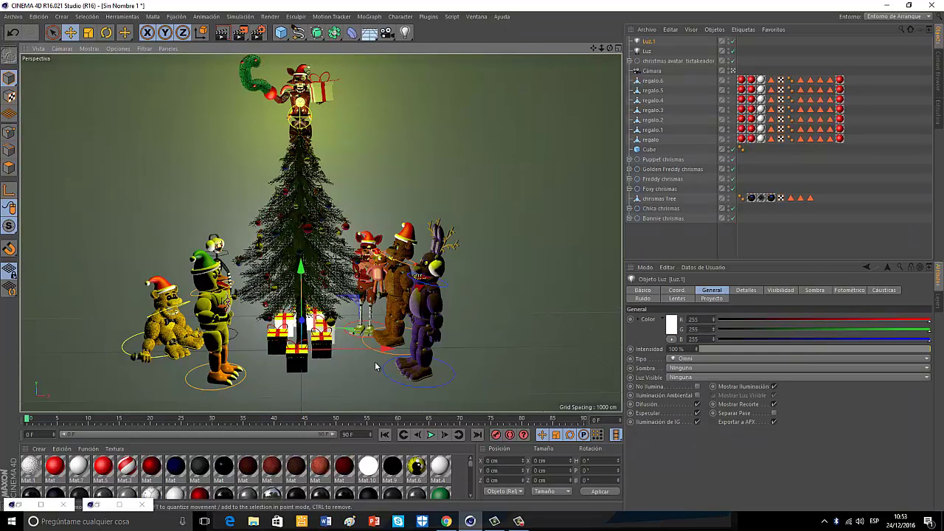
pyautogui.moveTo(384, 352); pyautogui.dragTo(335, 351)
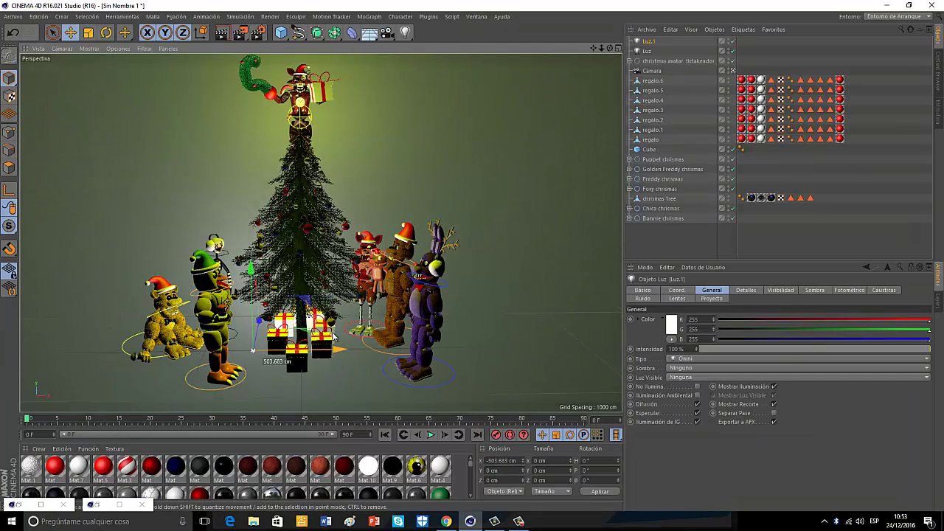
pyautogui.moveTo(253, 266); pyautogui.dragTo(252, 167)
pyautogui.moveTo(339, 256)
pyautogui.mouseDown()
pyautogui.moveTo(381, 253)
pyautogui.moveTo(335, 253)
pyautogui.mouseUp()
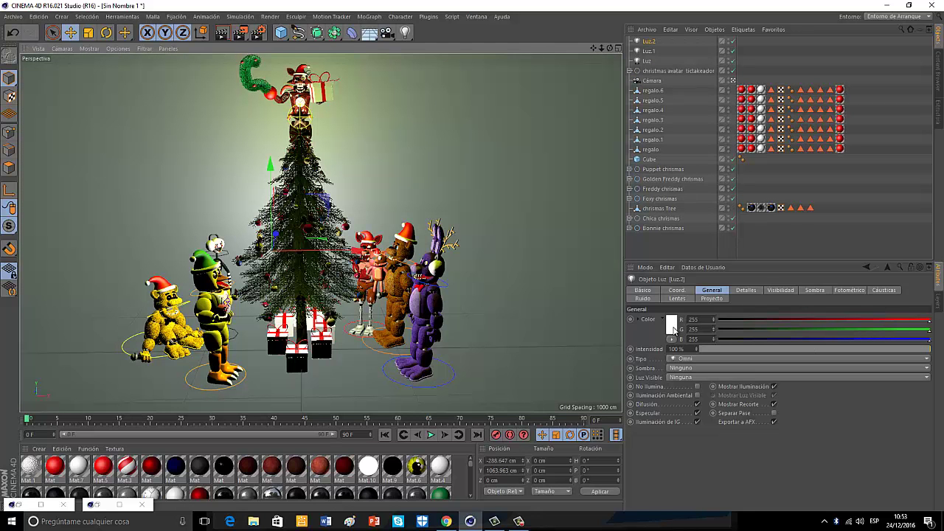
# Set the colour of the Luz.2 light to red, RGB 239, 62, 62
pyautogui.click(672, 328)
pyautogui.click(664, 301)
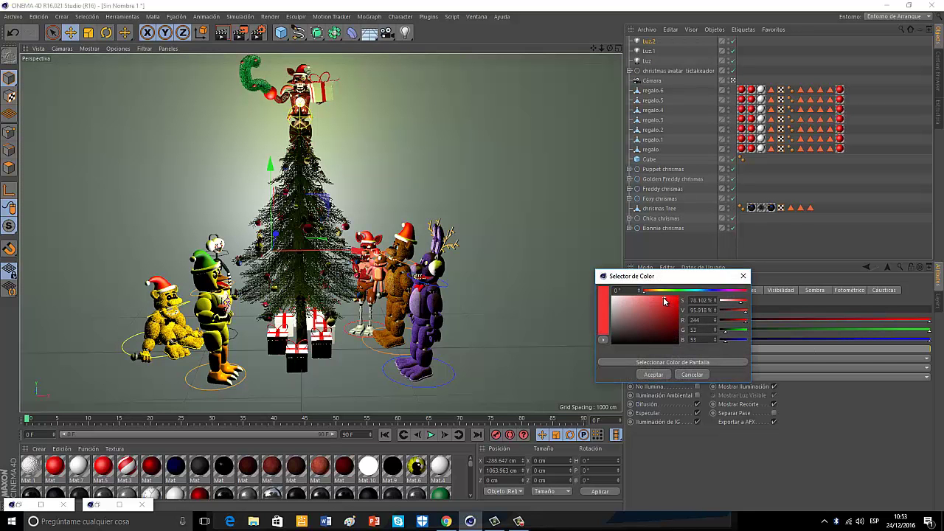
pyautogui.click(653, 375)
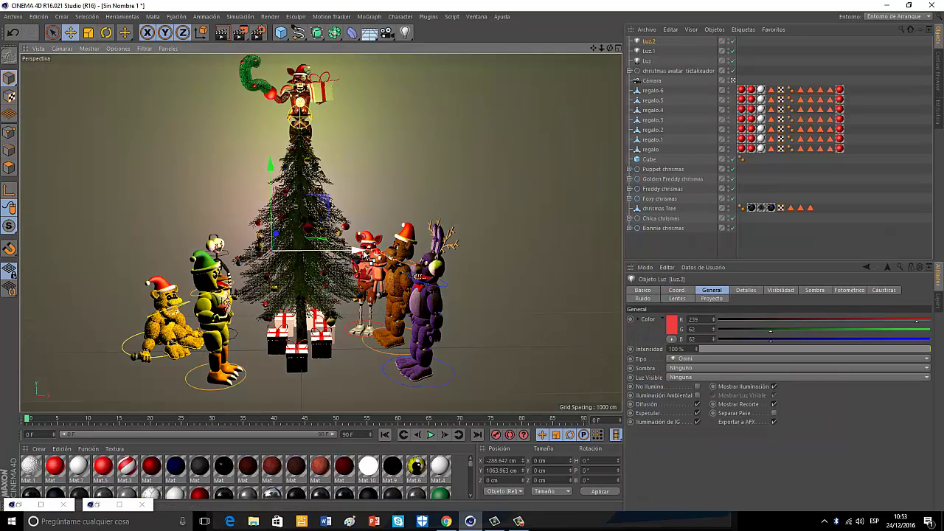
# Duplicate the red light to about X 274 cm and colour the copy blue, RGB 48, 120, 228
pyautogui.moveTo(363, 254); pyautogui.dragTo(411, 254)
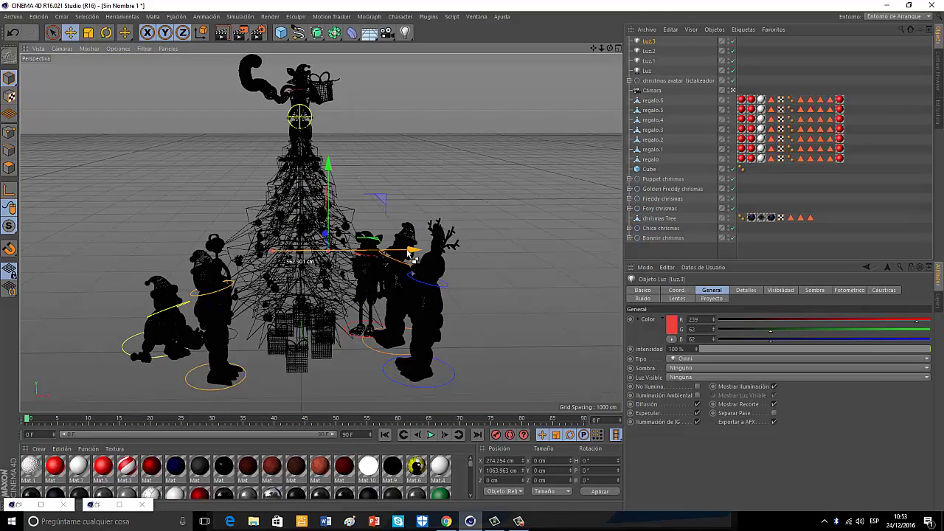
pyautogui.click(672, 325)
pyautogui.moveTo(675, 288); pyautogui.dragTo(704, 293)
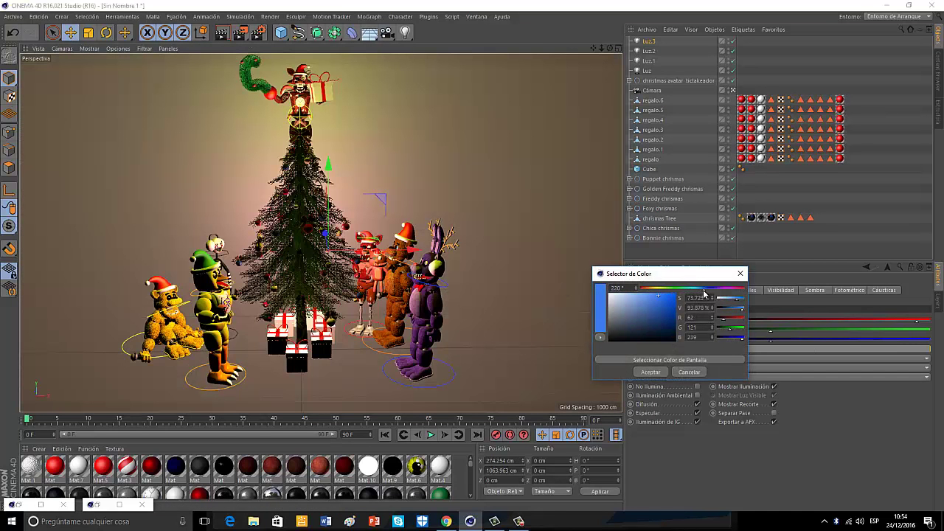
pyautogui.click(651, 372)
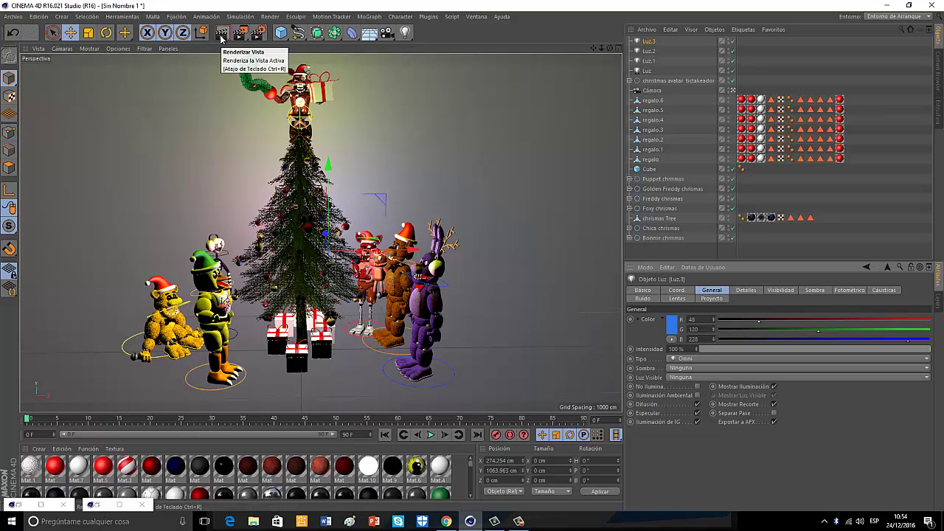
# Enlarge the yellow tree-top light's visible radius to a wide sphere, render the view, and lower the light to about Y 2319 cm
pyautogui.click(221, 39)
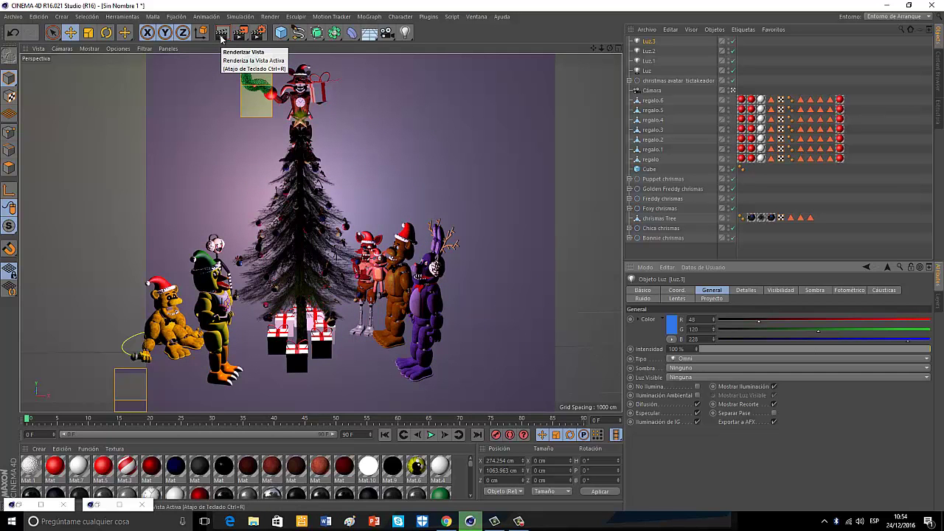
pyautogui.click(657, 72)
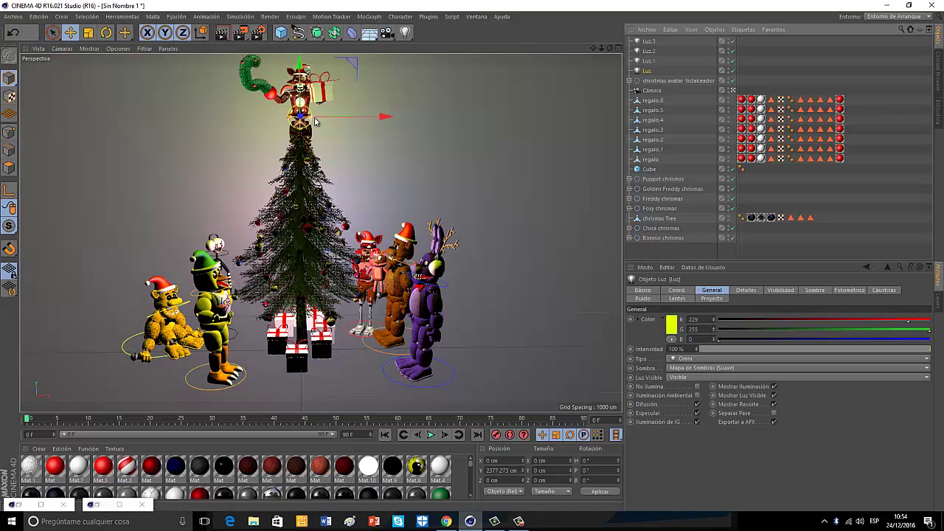
pyautogui.moveTo(315, 121); pyautogui.dragTo(459, 139)
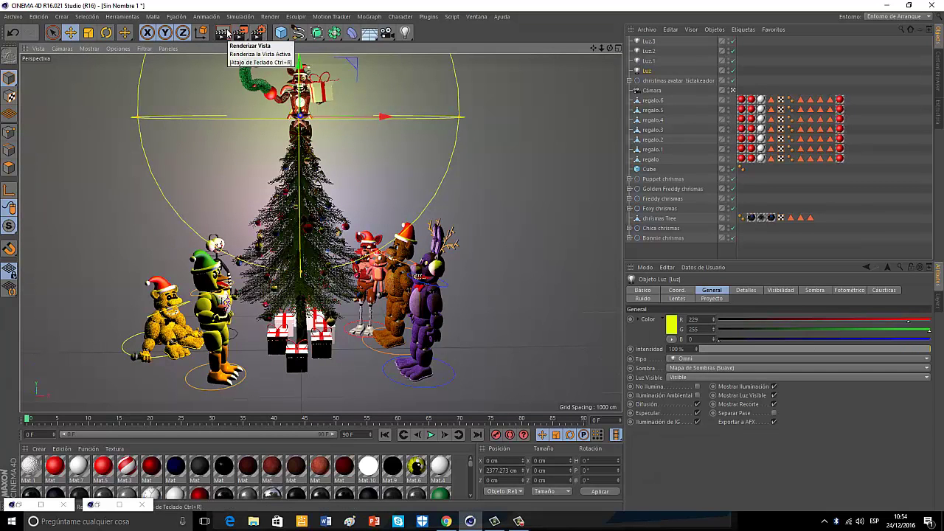
pyautogui.click(228, 34)
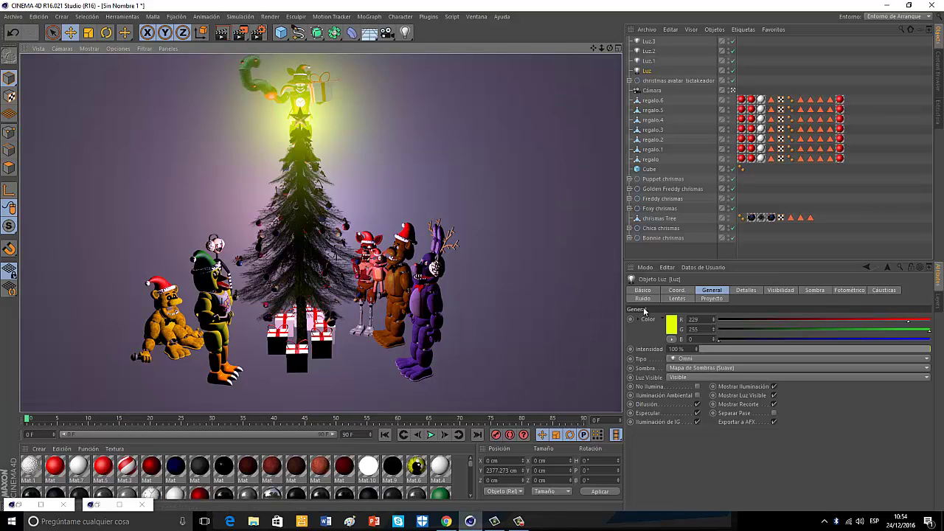
pyautogui.click(648, 73)
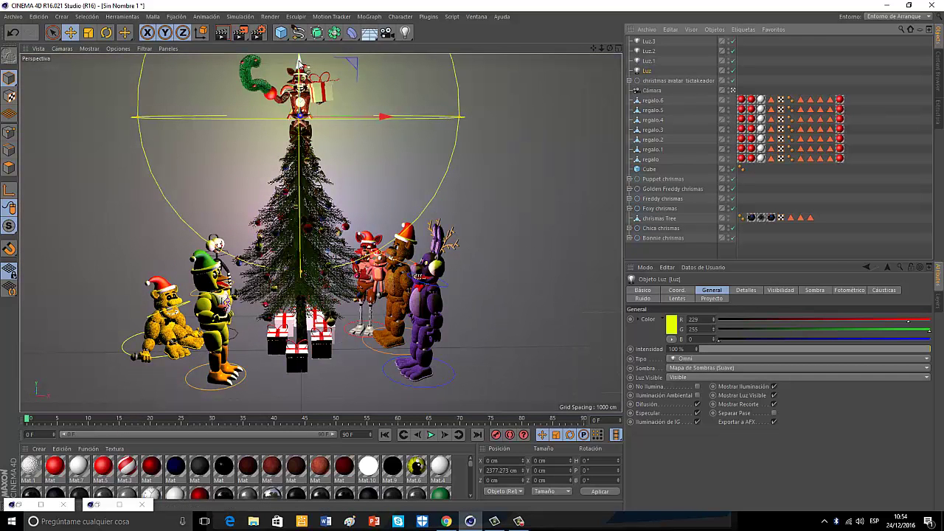
pyautogui.moveTo(301, 61); pyautogui.dragTo(302, 69)
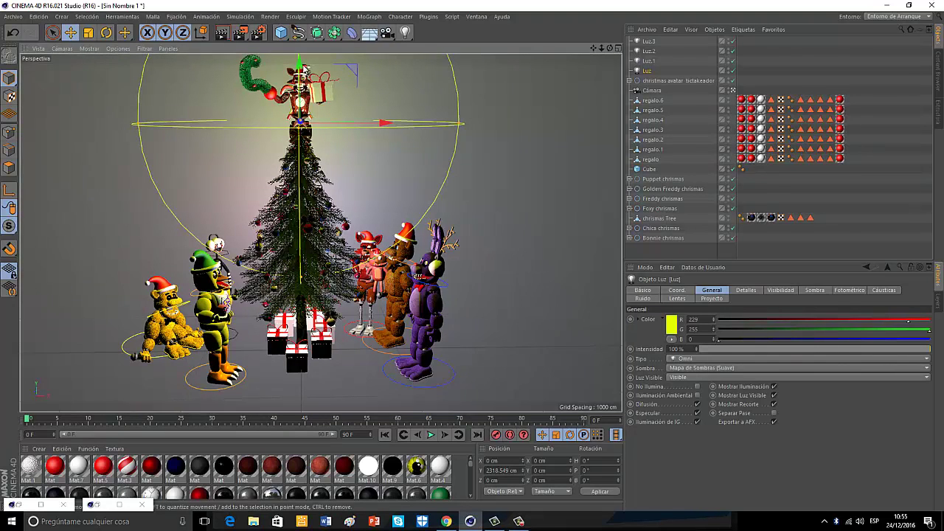
# Add a white omni light above the tree, positioned at about Y 2997 cm and Z -84 cm
pyautogui.click(404, 32)
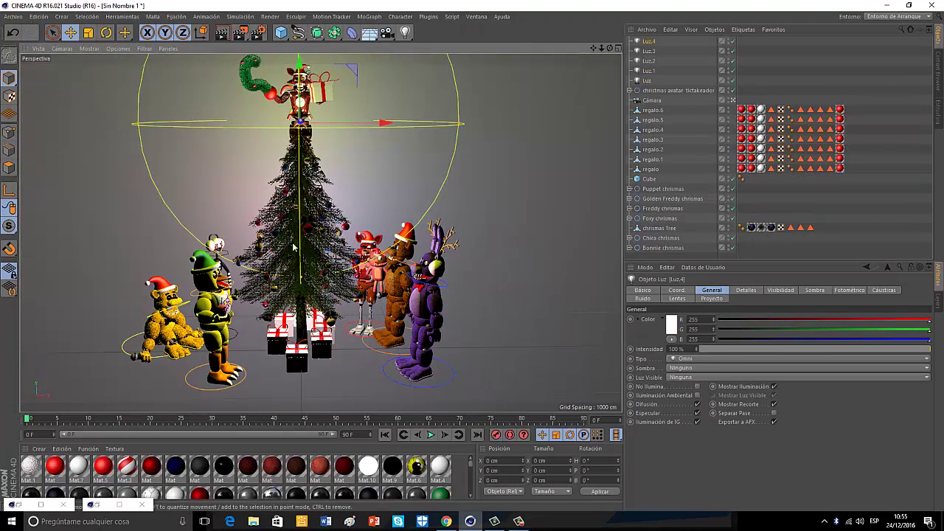
pyautogui.moveTo(297, 260); pyautogui.dragTo(475, 253)
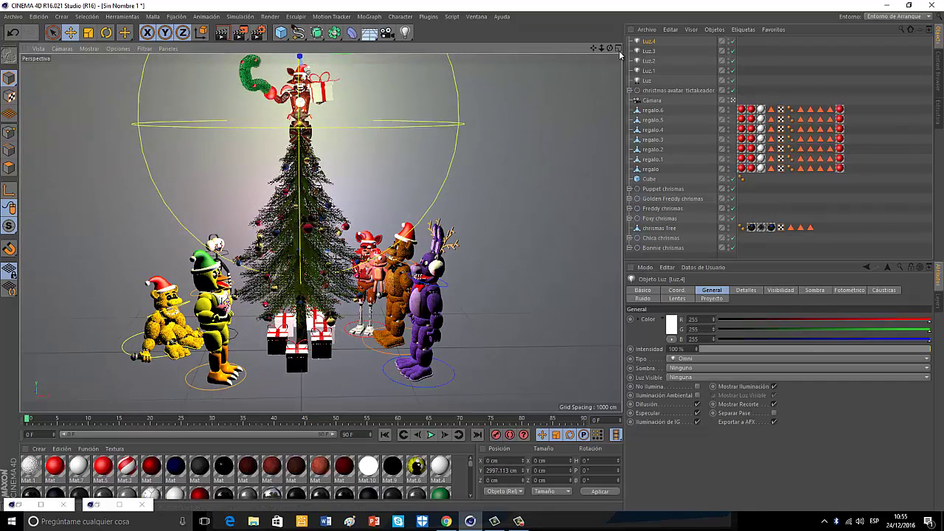
pyautogui.click(733, 100)
pyautogui.moveTo(366, 65); pyautogui.dragTo(357, 73)
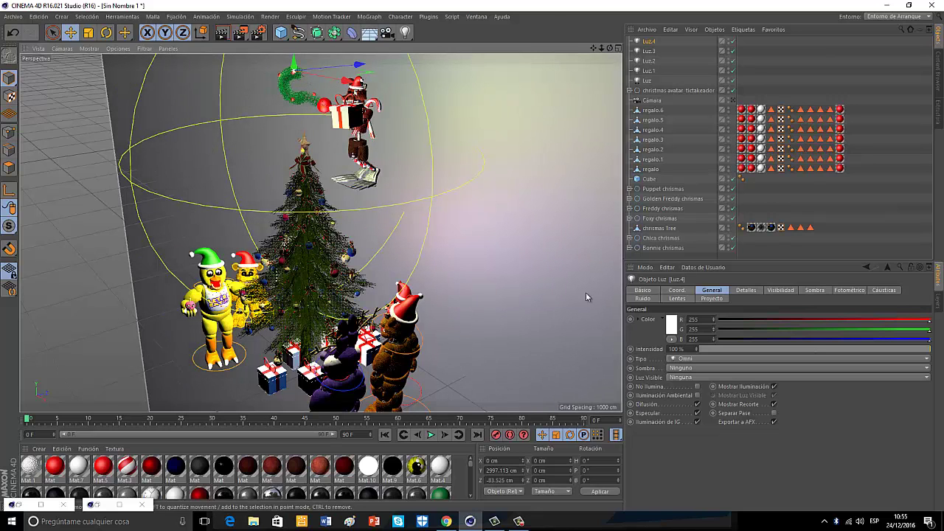
# Set the new white light's Luz Visible to Visible and its Sombra to Mapa de Sombras (Suave)
pyautogui.click(678, 378)
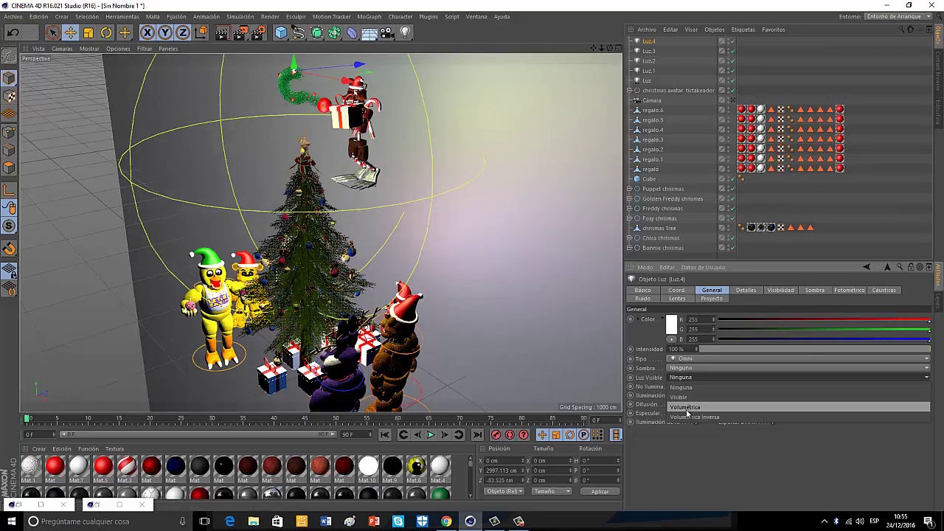
pyautogui.click(688, 400)
pyautogui.click(692, 360)
pyautogui.click(717, 470)
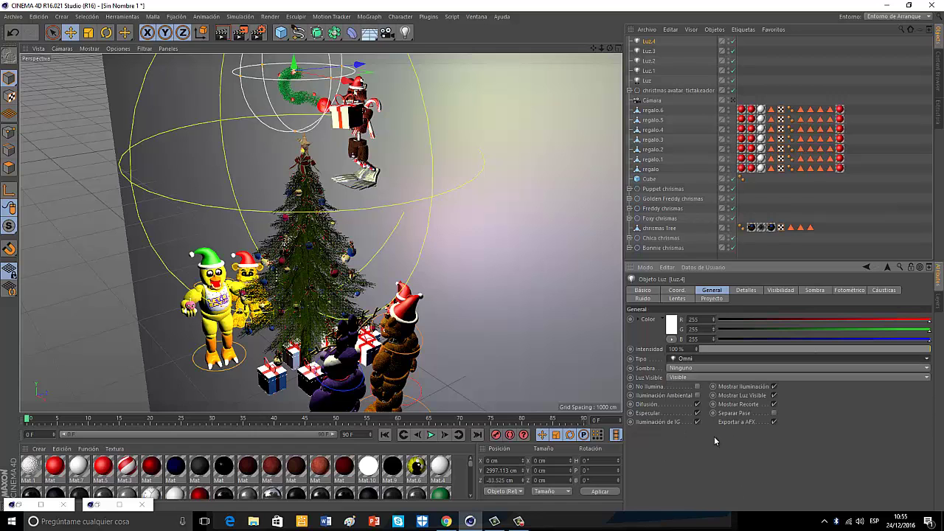
pyautogui.click(686, 368)
pyautogui.click(697, 389)
# Set Sombra to Mapa de Sombras (Suave) for the lights Luz.3, Luz.2 and Luz.1
pyautogui.click(651, 51)
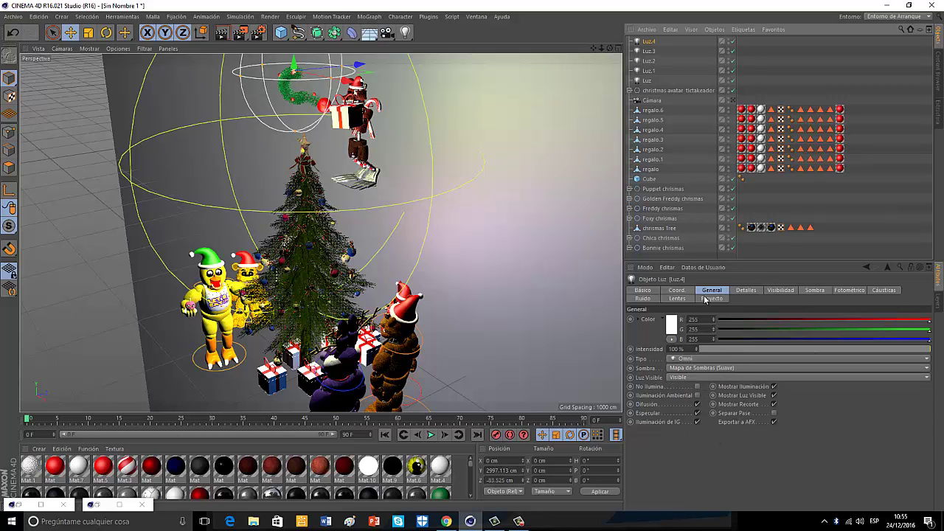
pyautogui.click(650, 51)
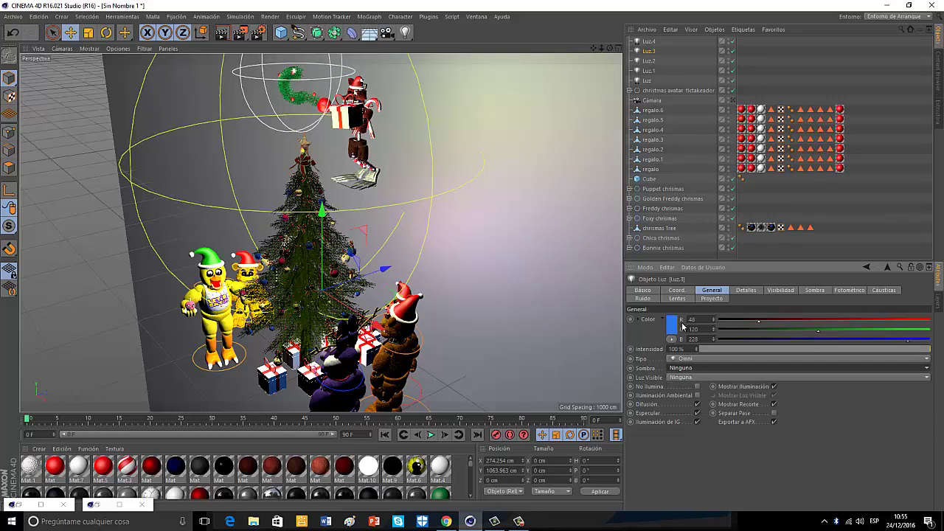
pyautogui.click(648, 62)
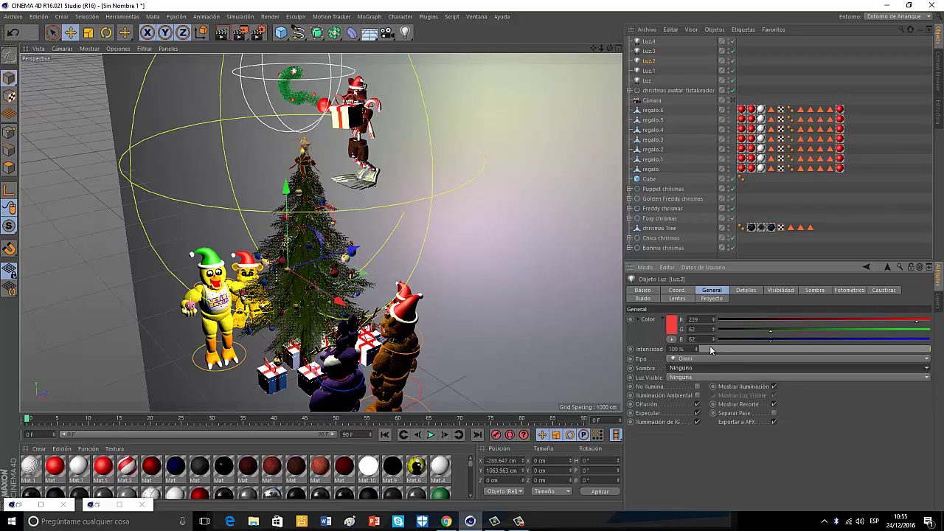
pyautogui.click(650, 71)
pyautogui.click(703, 369)
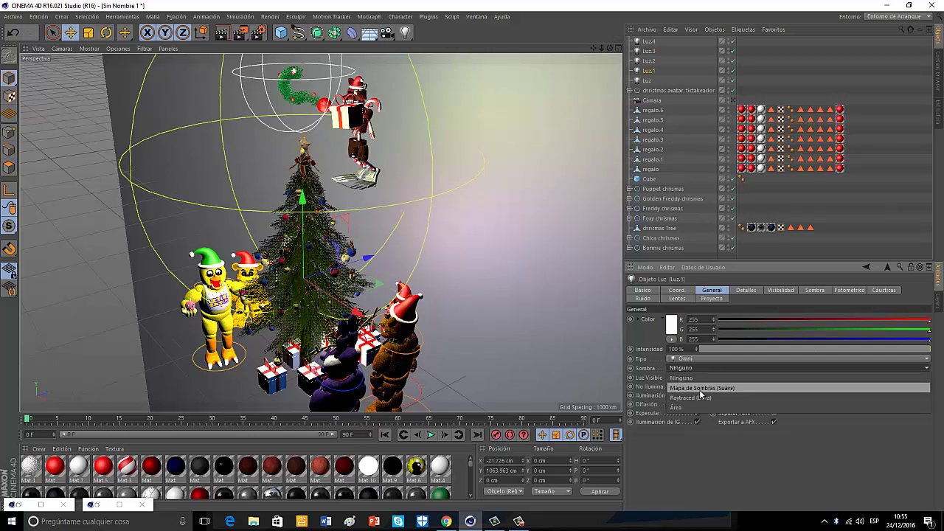
pyautogui.click(701, 387)
# Return to the scene camera's view and render it to check the shadows and visible lights
pyautogui.click(649, 41)
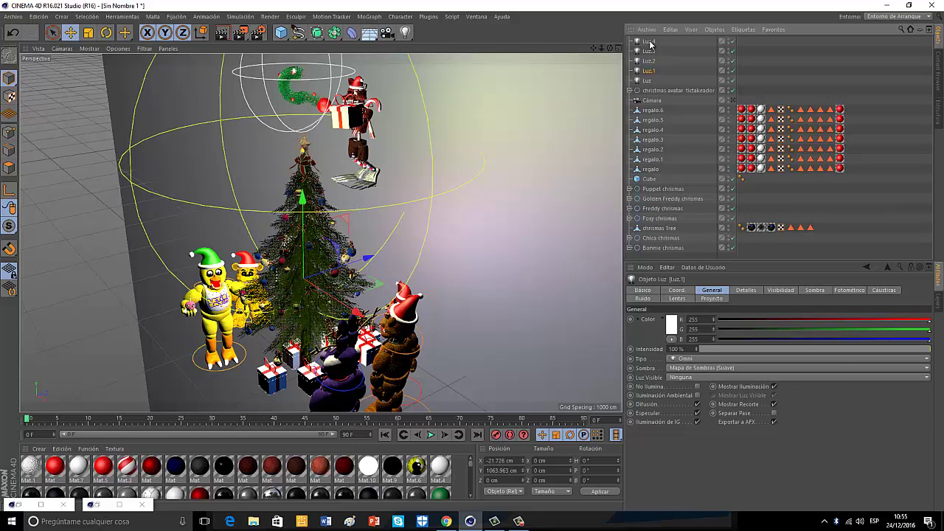
pyautogui.click(733, 100)
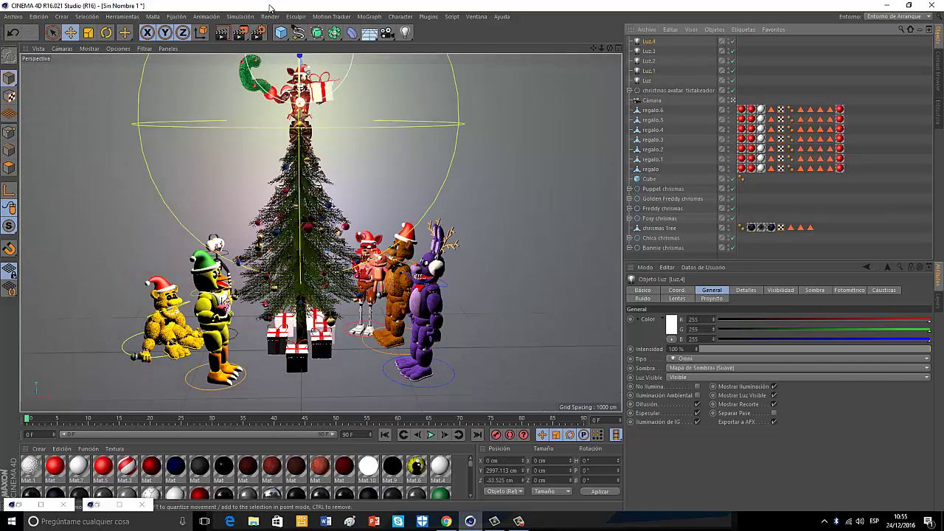
pyautogui.click(222, 33)
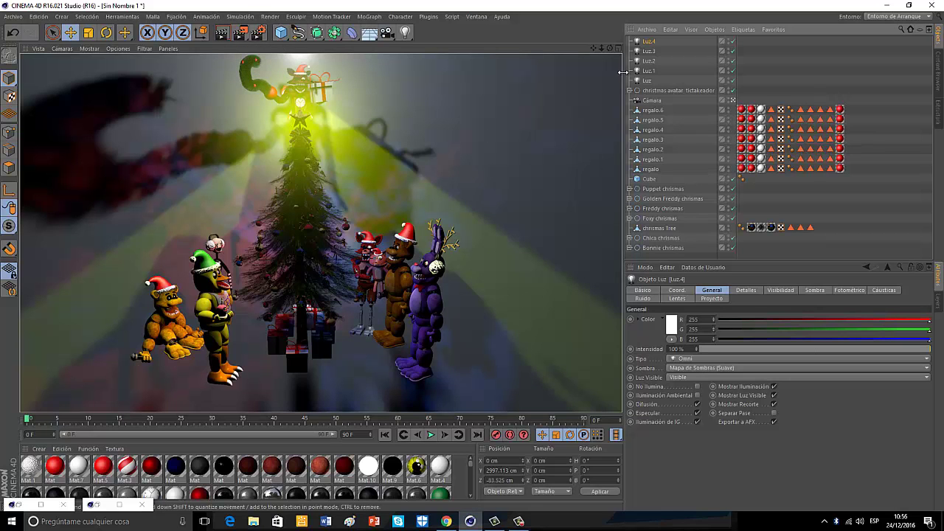
# Duplicate the red and blue lights together at about Y 1234 cm and rotate the pair to a heading of about 265°
pyautogui.click(648, 51)
pyautogui.keyDown('ctrl'); pyautogui.click(650, 61); pyautogui.keyUp('ctrl')
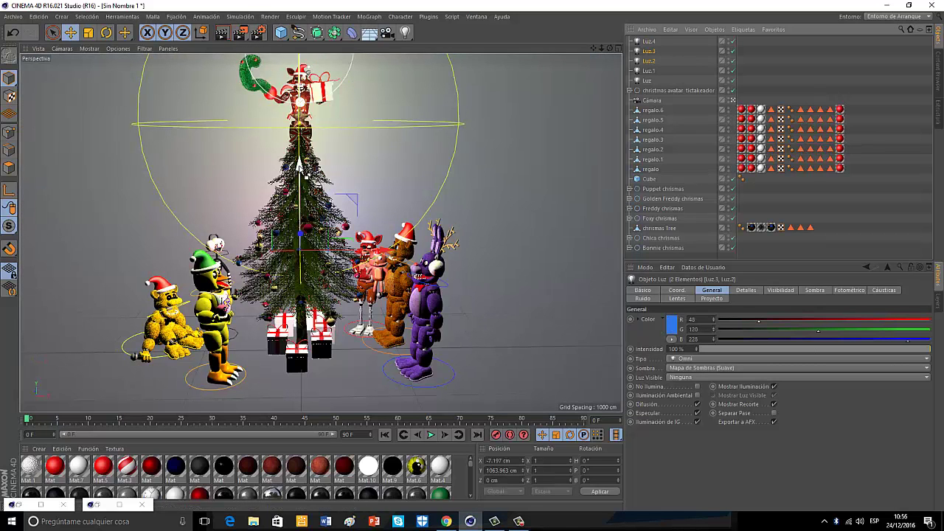
pyautogui.keyDown('ctrl'); pyautogui.moveTo(298, 165); pyautogui.dragTo(299, 149); pyautogui.keyUp('ctrl')
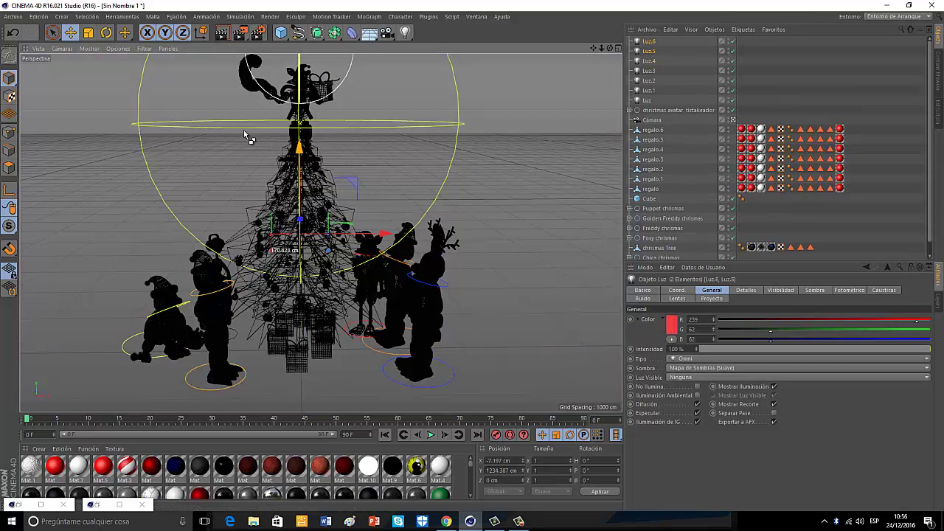
pyautogui.click(108, 32)
pyautogui.moveTo(319, 246); pyautogui.dragTo(185, 250)
# Duplicate the rotated light pair up to about Y 1569 cm, turn it to a heading of about 173°, and render the view
pyautogui.click(71, 32)
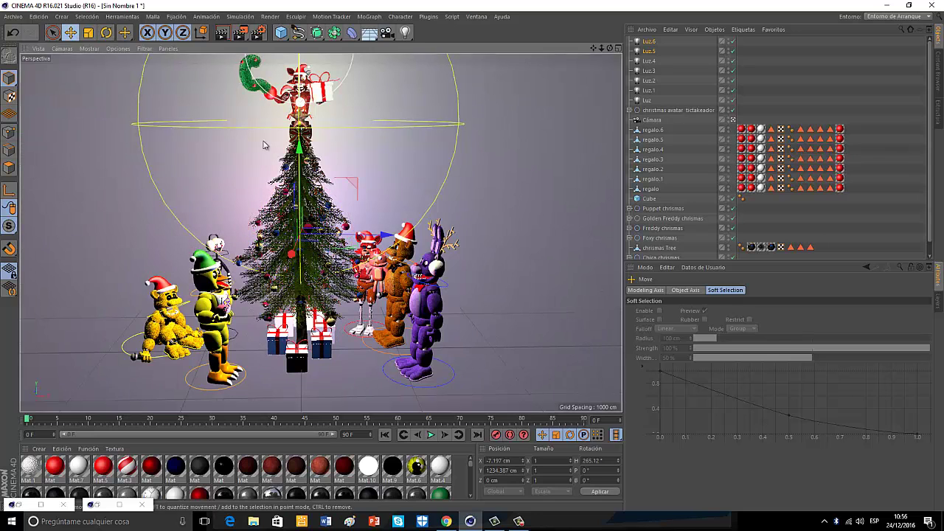
pyautogui.moveTo(304, 155); pyautogui.dragTo(305, 122)
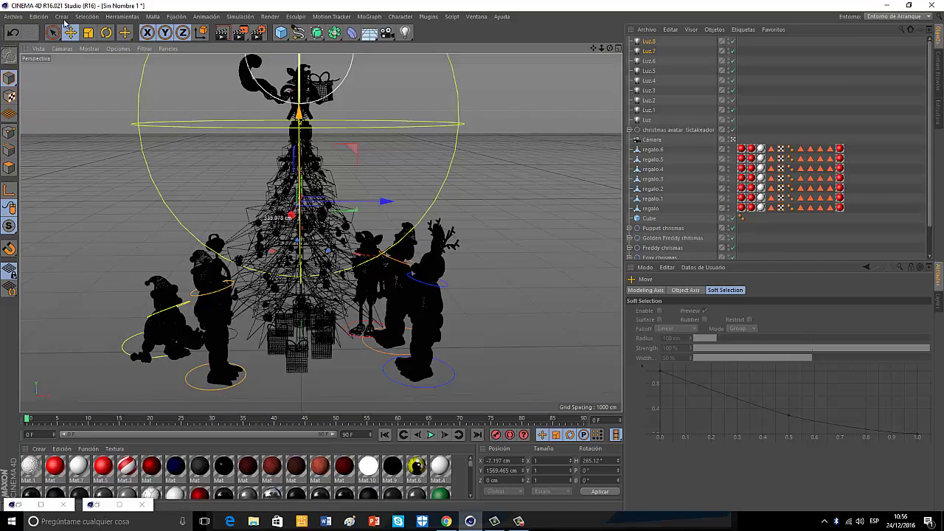
pyautogui.press('r')
pyautogui.moveTo(320, 209); pyautogui.dragTo(210, 194)
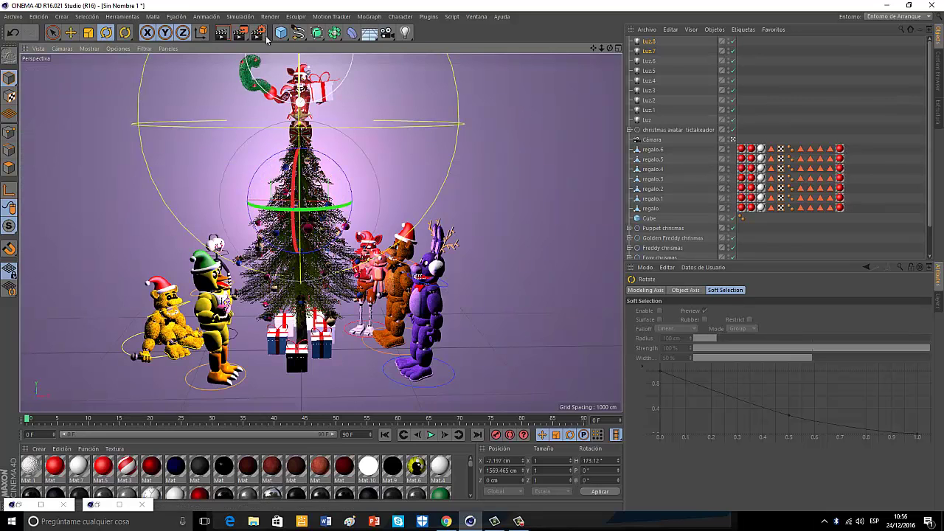
pyautogui.click(223, 33)
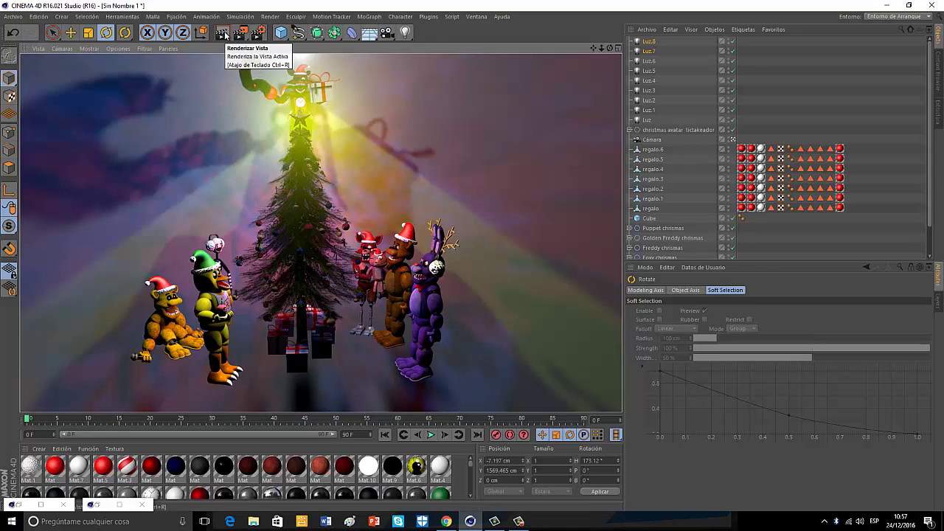
# Select Foxy's head (Cabeca) in the Foxy chrismas hierarchy and adjust its rotation
pyautogui.scroll(-2, 664, 214)
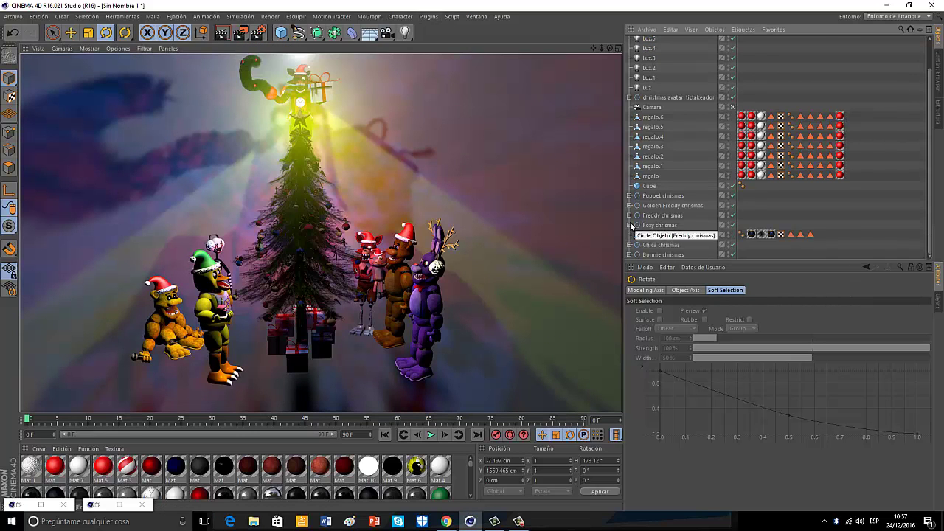
pyautogui.click(629, 225)
pyautogui.scroll(-5, 672, 222)
pyautogui.click(667, 179)
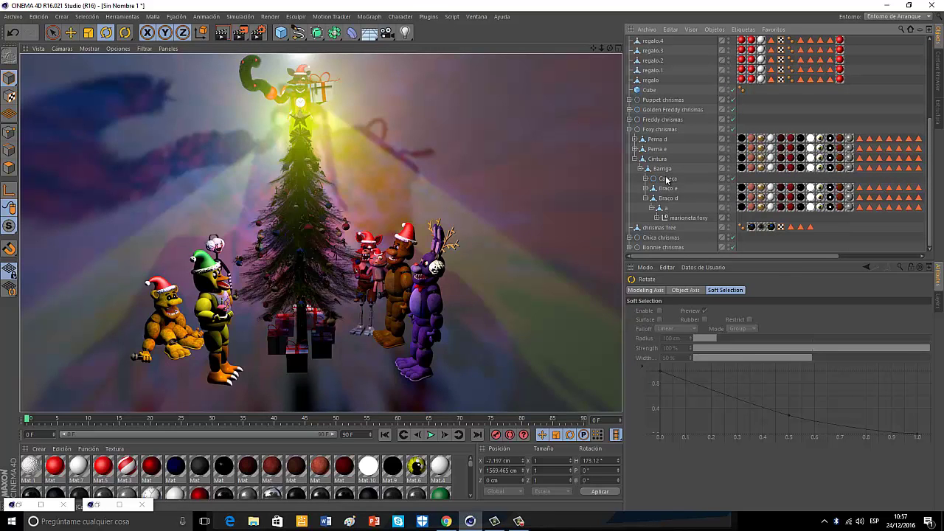
pyautogui.moveTo(357, 220); pyautogui.dragTo(357, 241)
# Rotate Golden Freddy's head (Cabeca) to about H -180.6°, P -11.1°, B -184.7°, and render the view
pyautogui.click(214, 266)
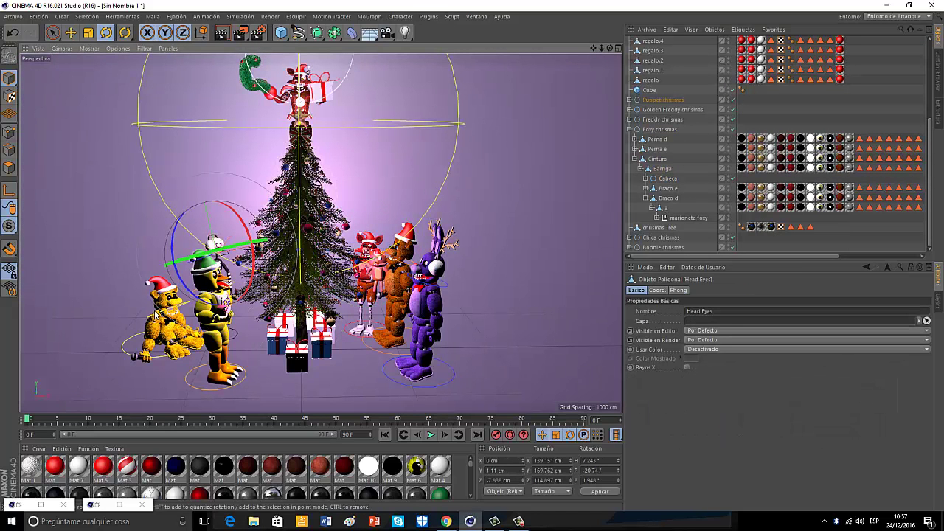
pyautogui.click(630, 130)
pyautogui.click(629, 207)
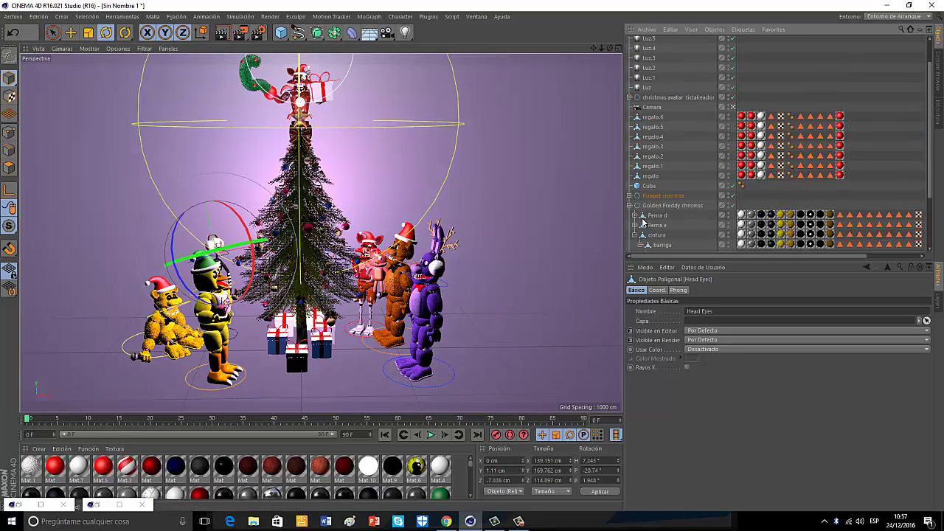
pyautogui.scroll(-2, 657, 214)
pyautogui.click(666, 196)
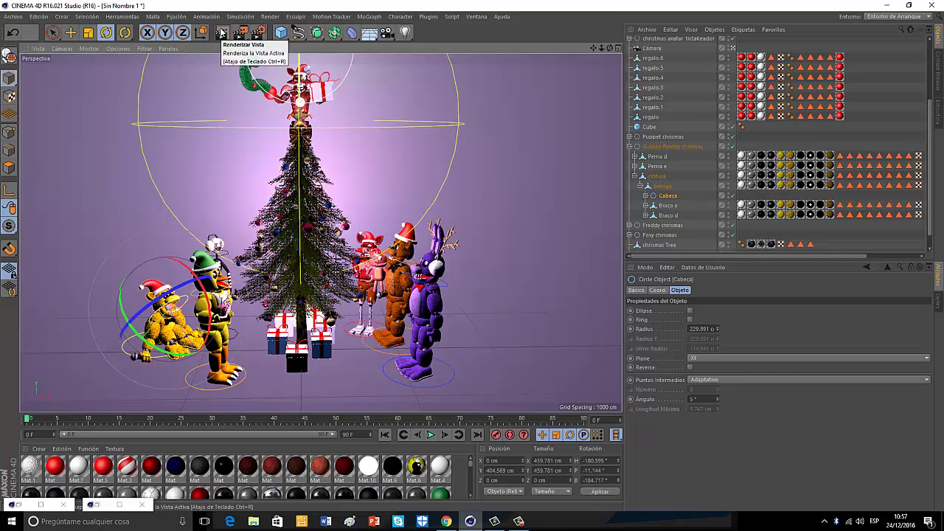
pyautogui.click(221, 33)
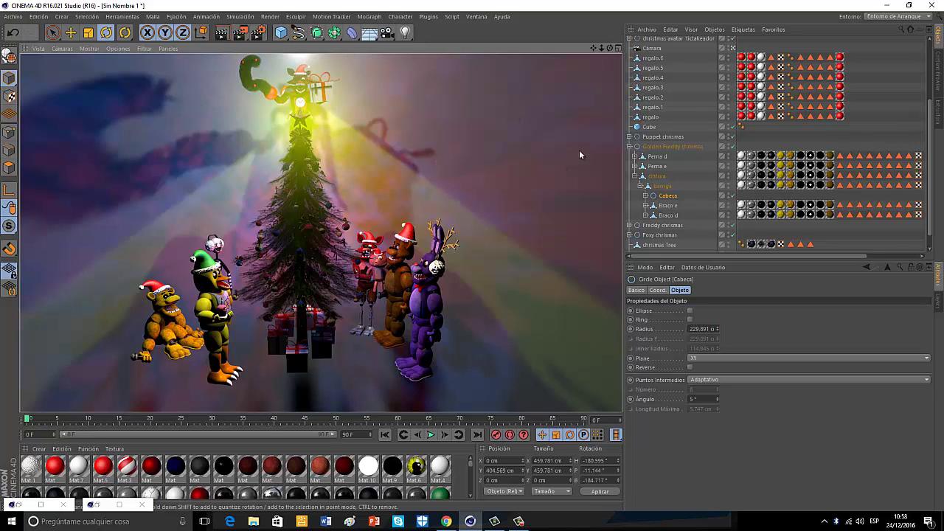
# Change the colour of the Luz.7 light to green, RGB 62, 239, 101
pyautogui.click(629, 146)
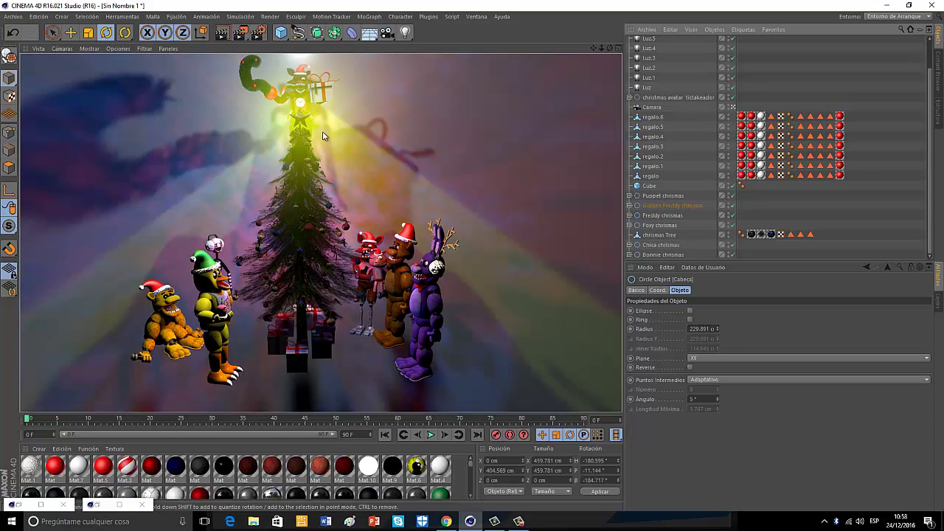
pyautogui.scroll(2, 708, 66)
pyautogui.click(665, 51)
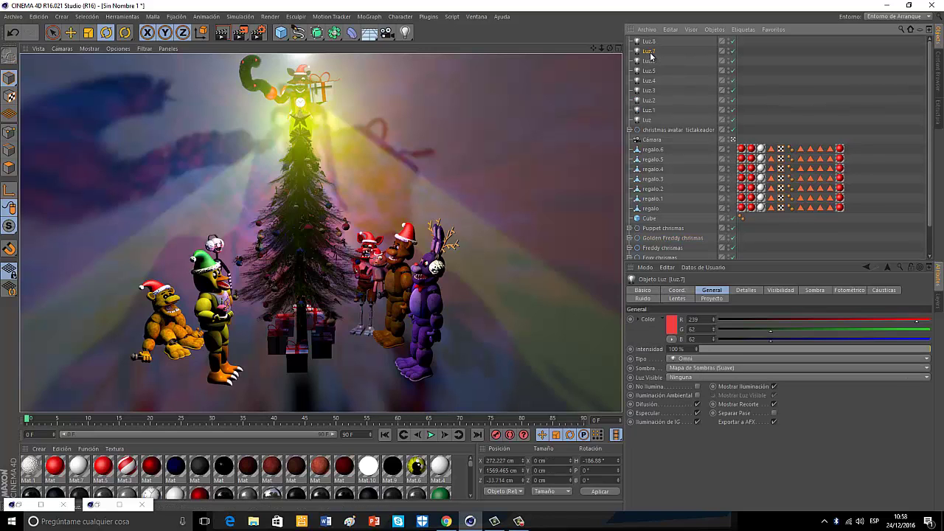
pyautogui.click(667, 330)
pyautogui.click(683, 290)
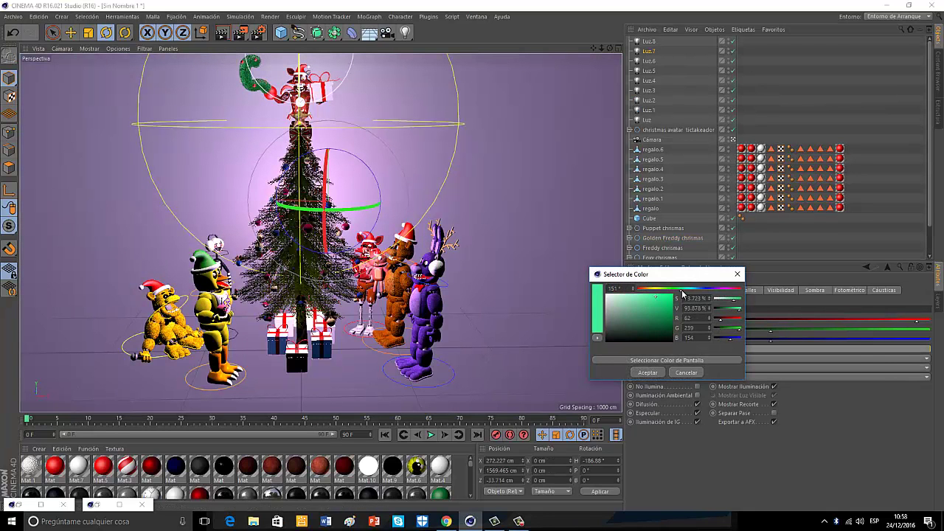
pyautogui.click(676, 289)
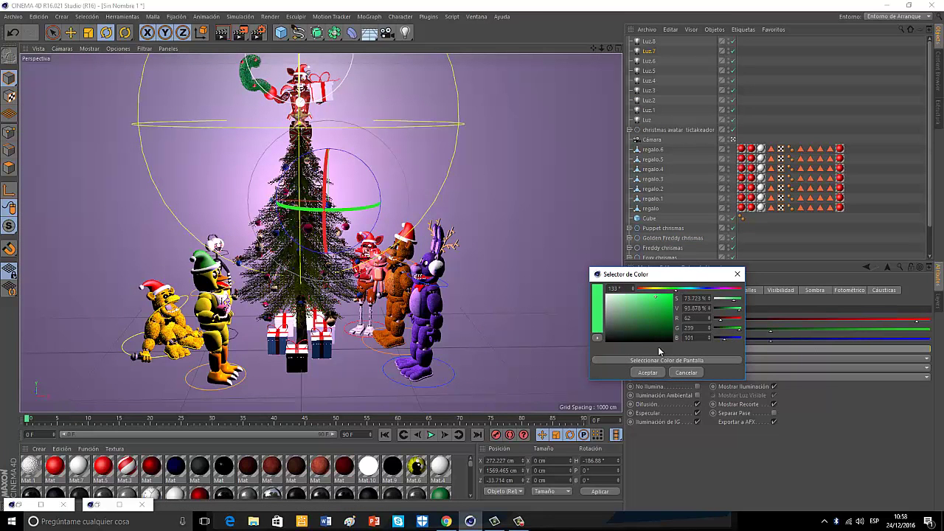
pyautogui.click(643, 374)
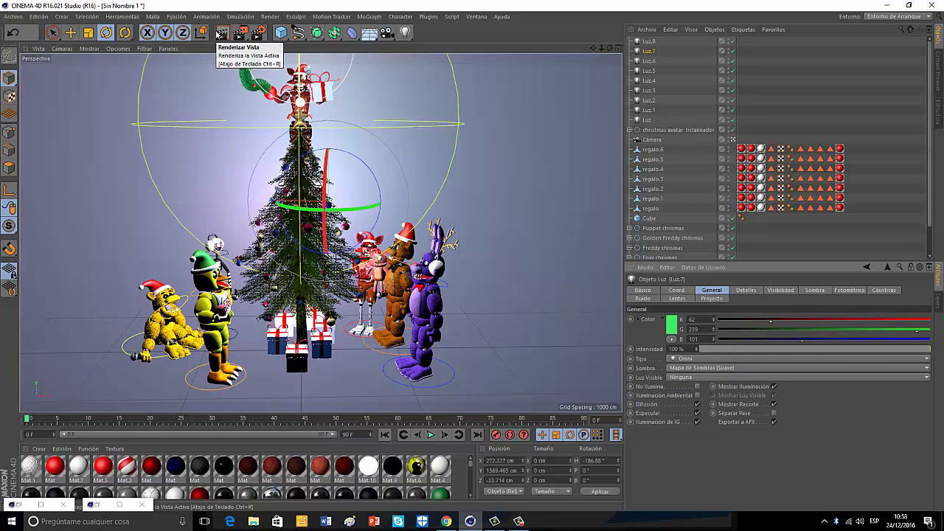
# Render the view with the green light, and add a Text spline to the scene
pyautogui.click(221, 34)
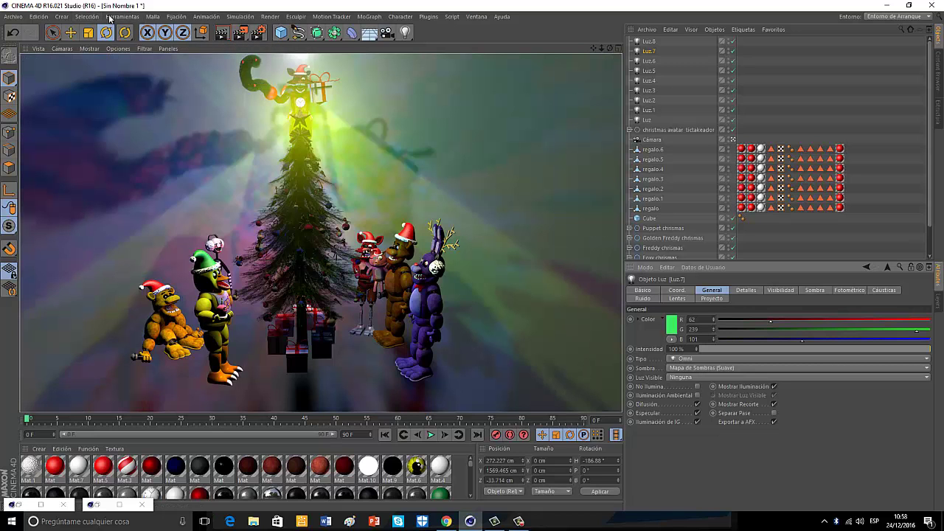
pyautogui.click(62, 16)
pyautogui.moveTo(74, 42)
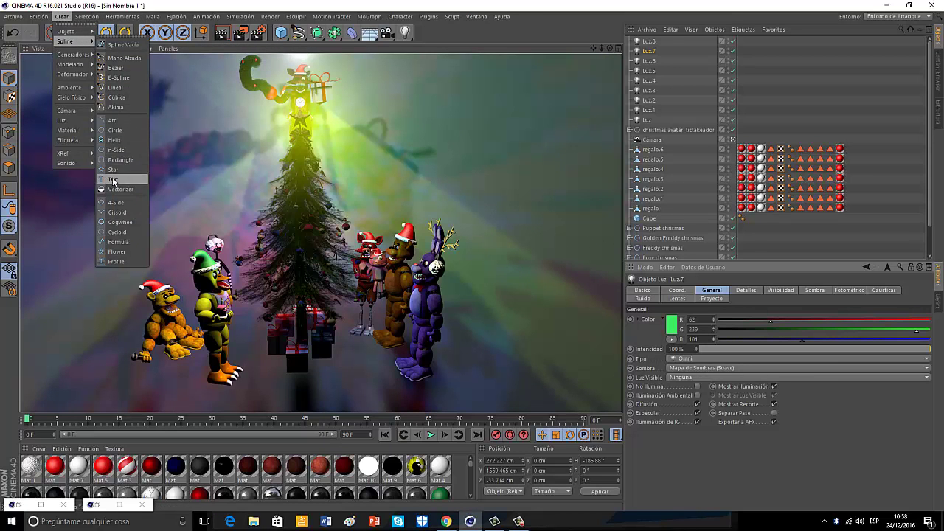
pyautogui.click(114, 179)
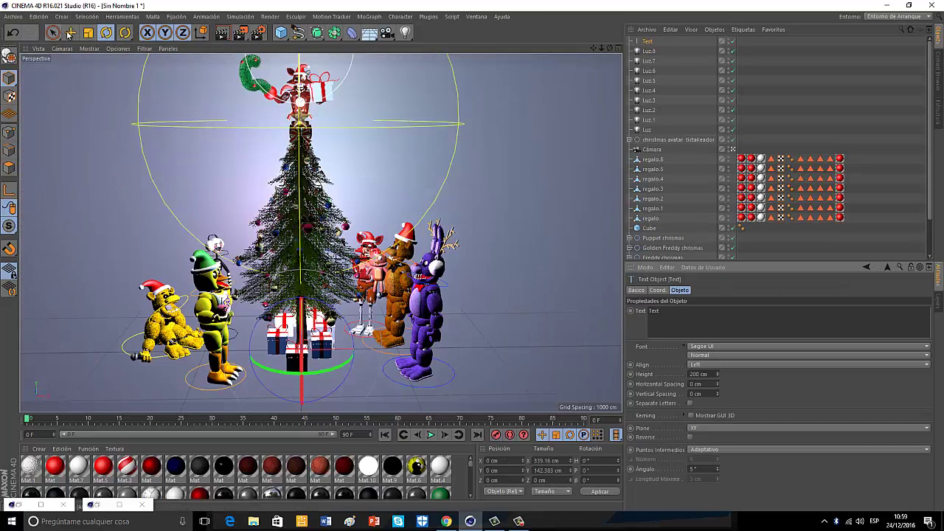
# Move the Text spline to about X -2062, Y 2220 cm, tilt it to about B -18.9°, and enlarge it to about 231 cm high
pyautogui.click(71, 32)
pyautogui.moveTo(301, 268); pyautogui.dragTo(127, 45)
pyautogui.click(107, 33)
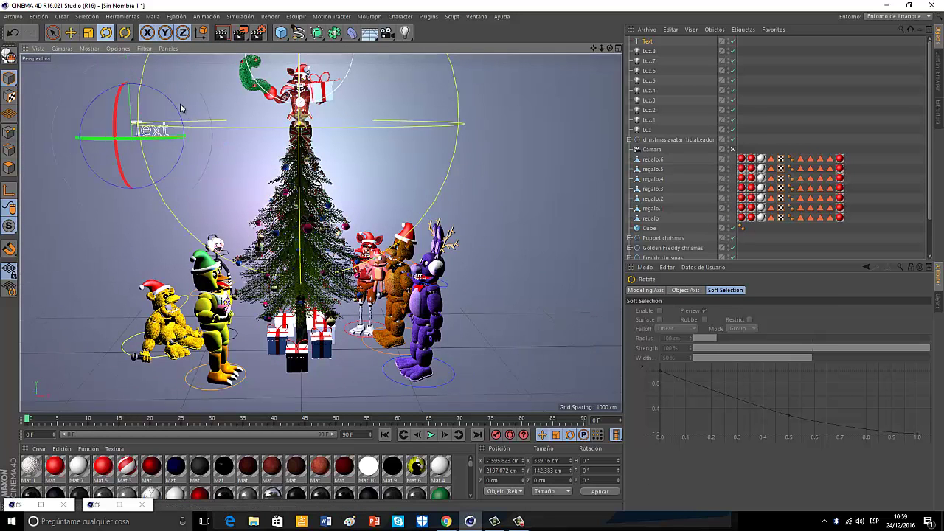
pyautogui.moveTo(174, 105)
pyautogui.mouseDown()
pyautogui.moveTo(166, 85)
pyautogui.moveTo(107, 67)
pyautogui.moveTo(177, 103)
pyautogui.mouseUp()
pyautogui.click(71, 32)
pyautogui.click(88, 33)
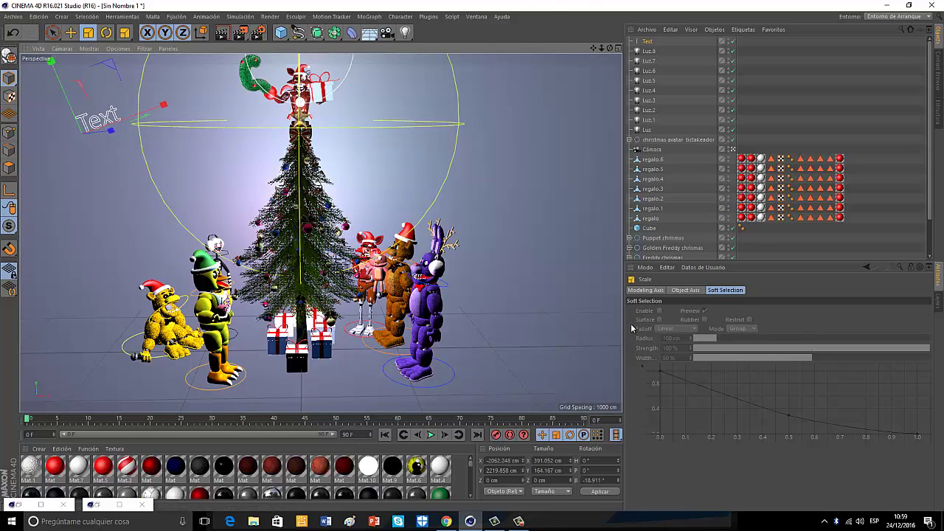
# Set the spline's text to "feliz" with "de" on a lower line, and enlarge the letters to about 458 cm high
pyautogui.click(649, 42)
pyautogui.click(685, 315)
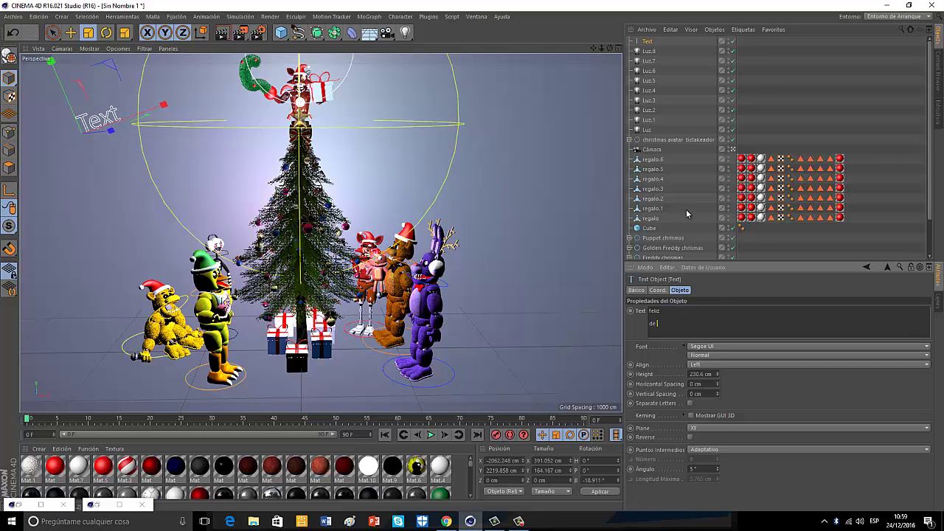
pyautogui.click(632, 321)
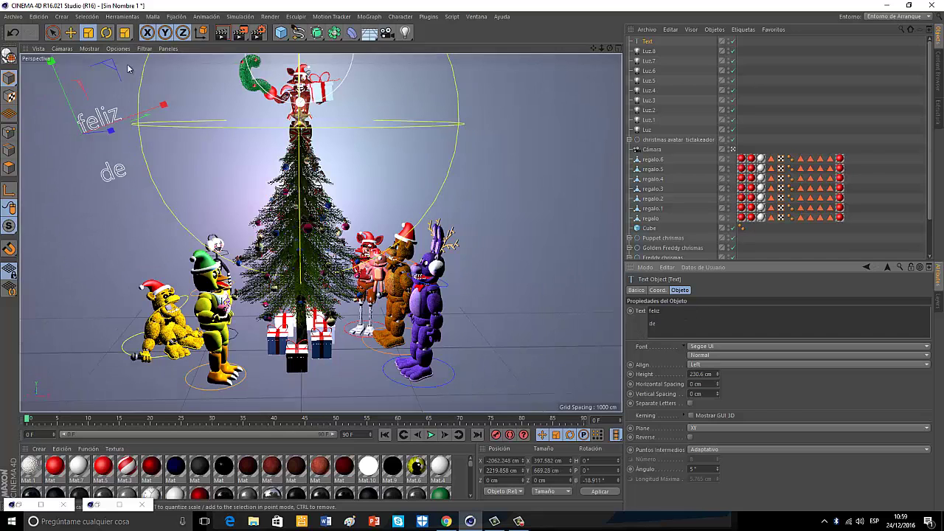
pyautogui.moveTo(166, 64); pyautogui.dragTo(476, 251)
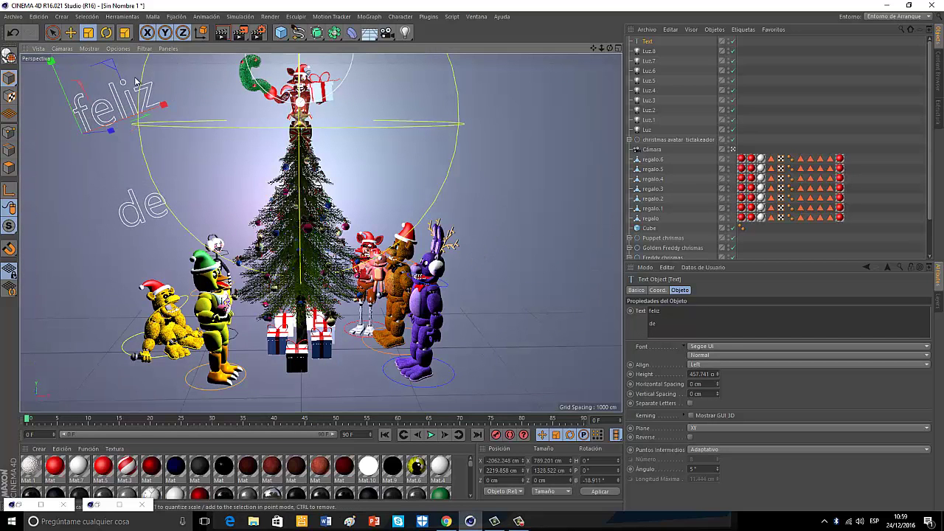
# Add an Extrude generator, nest the Text spline inside it, and apply the striped Mat.3 material to the extrusion
pyautogui.keyDown('alt'); pyautogui.moveTo(317, 32); pyautogui.dragTo(408, 42); pyautogui.keyUp('alt')
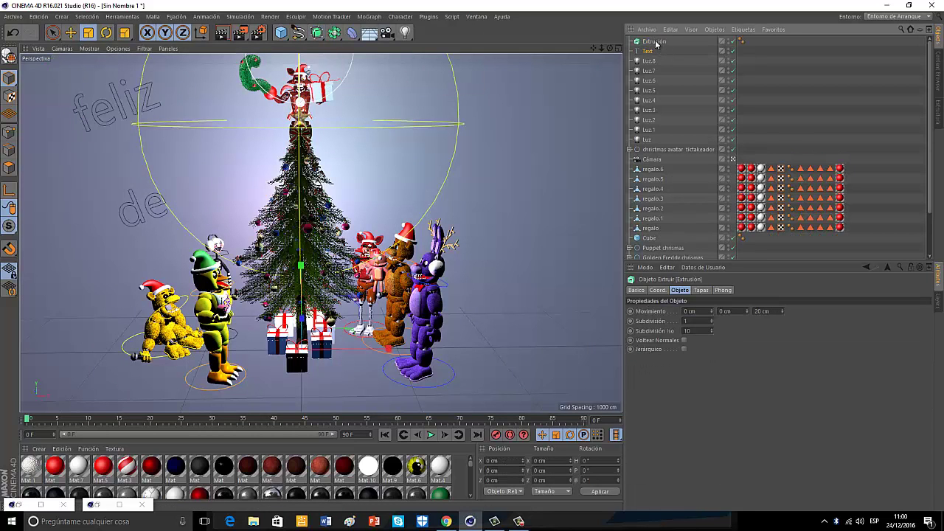
pyautogui.click(649, 51)
pyautogui.click(631, 42)
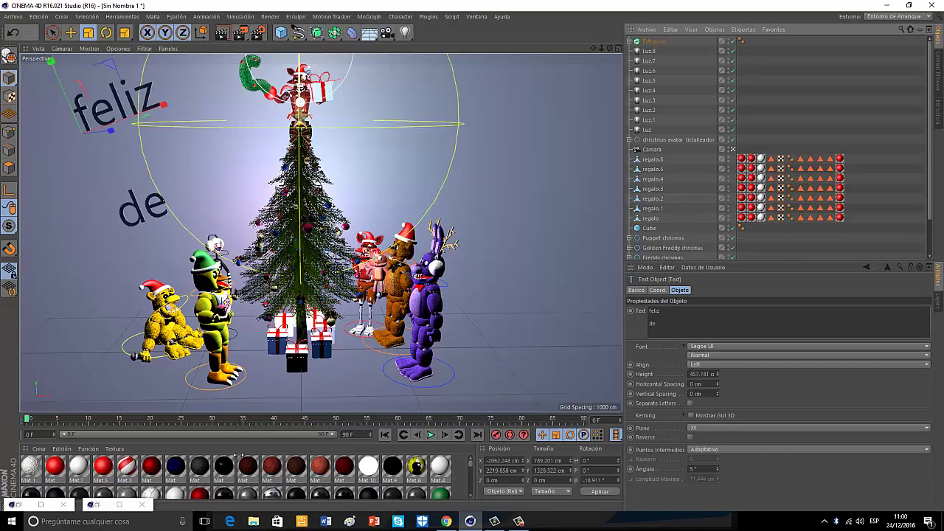
pyautogui.moveTo(659, 43); pyautogui.dragTo(658, 42)
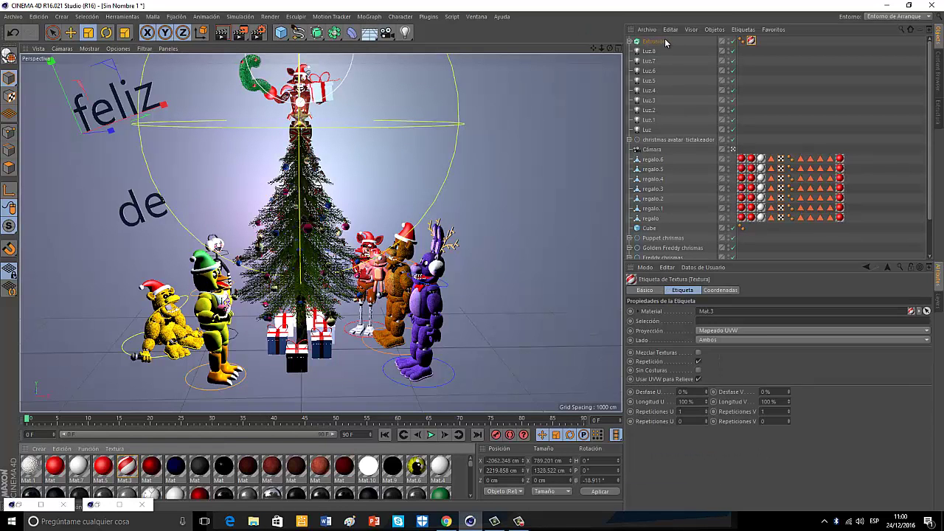
pyautogui.click(107, 32)
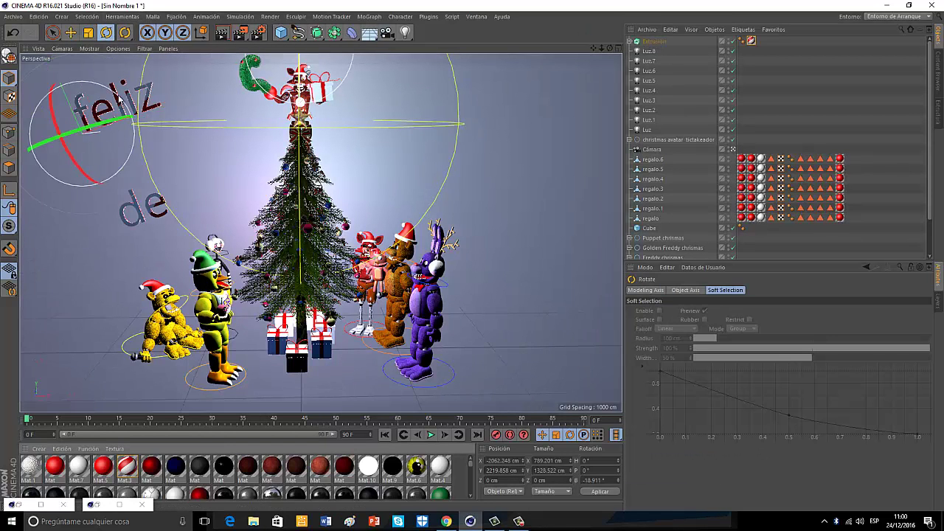
pyautogui.moveTo(104, 88); pyautogui.dragTo(126, 108)
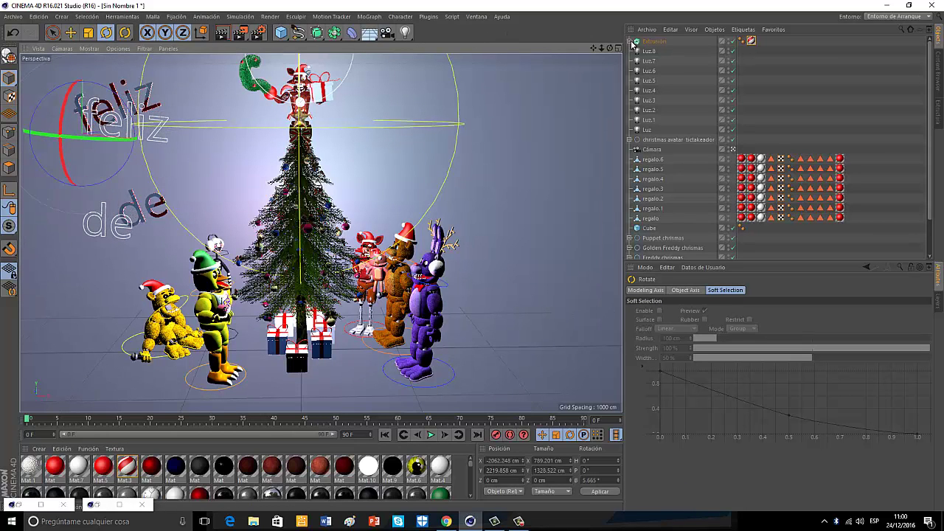
pyautogui.click(12, 33)
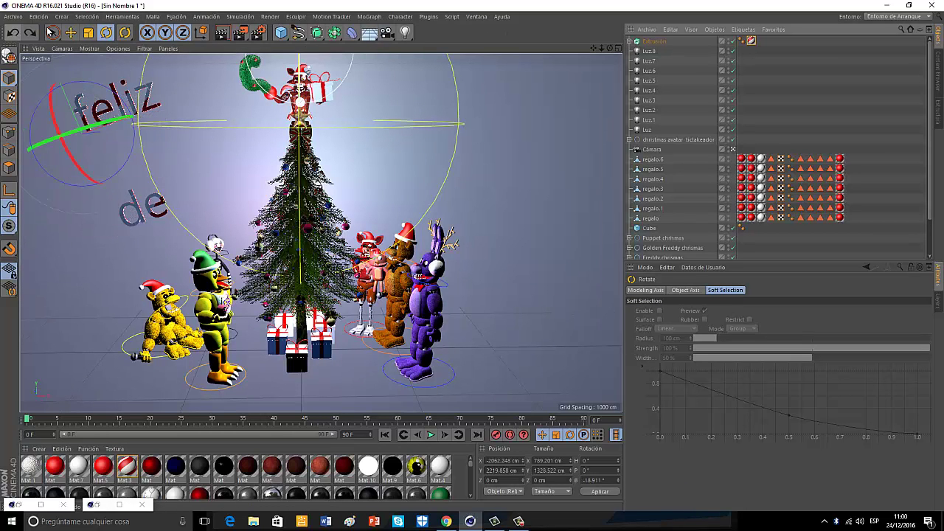
# Duplicate the extruded text rotated to about B 60.5°, and move the copy to about X 296, Y -330 cm
pyautogui.click(654, 41)
pyautogui.keyDown('ctrl'); pyautogui.moveTo(327, 317); pyautogui.dragTo(403, 337); pyautogui.keyUp('ctrl')
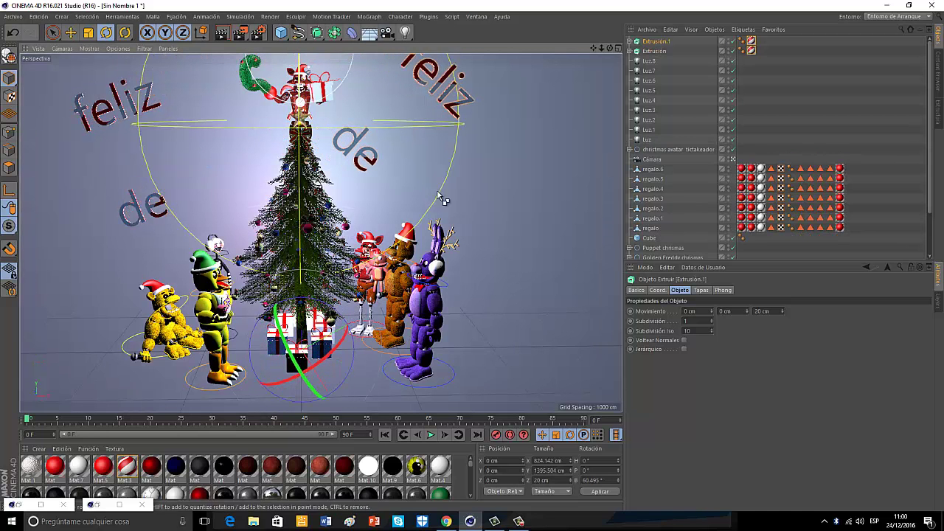
pyautogui.press('e')
pyautogui.moveTo(375, 377); pyautogui.dragTo(404, 408)
# Replace the text of the copied extrusion's spline with "navidad"
pyautogui.click(631, 42)
pyautogui.click(654, 52)
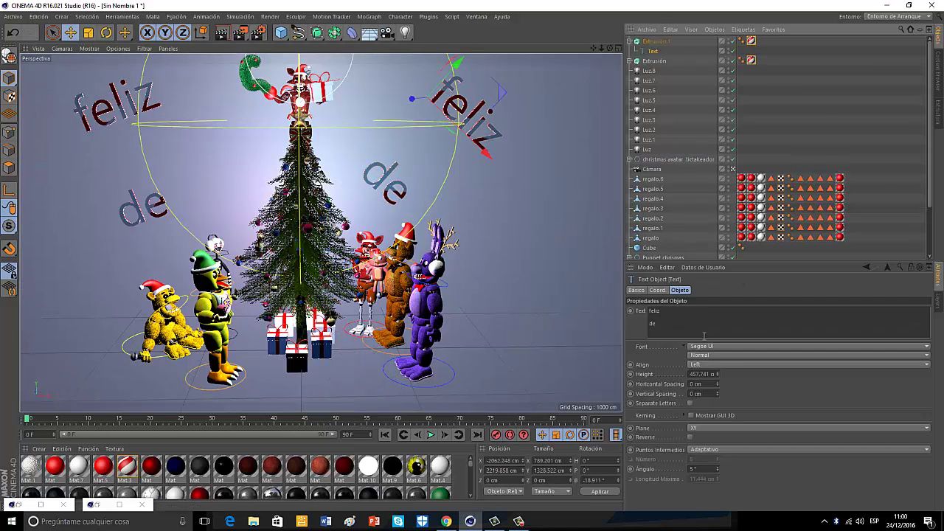
pyautogui.moveTo(705, 337); pyautogui.dragTo(581, 298)
pyautogui.press('BackSpace')
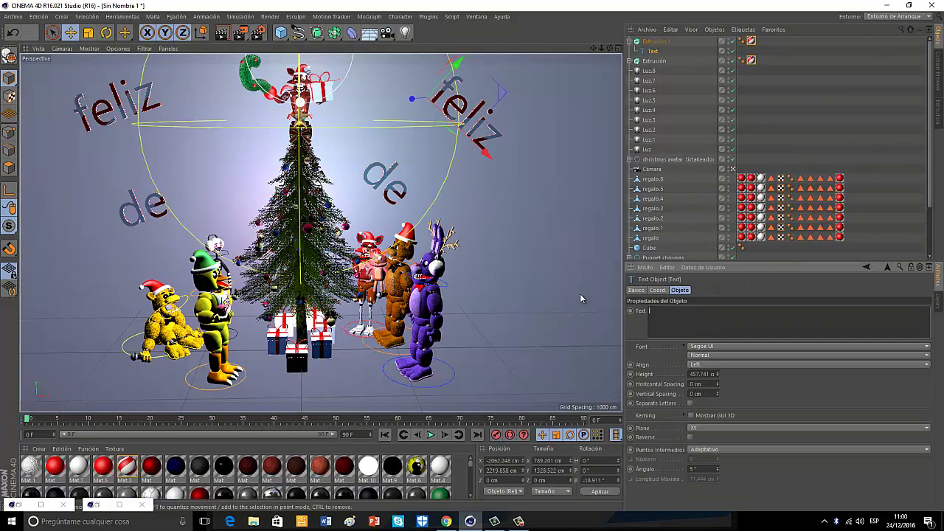
pyautogui.write('navidad')
pyautogui.press('Return')
pyautogui.click(581, 297)
pyautogui.press('i')
pyautogui.press('v')
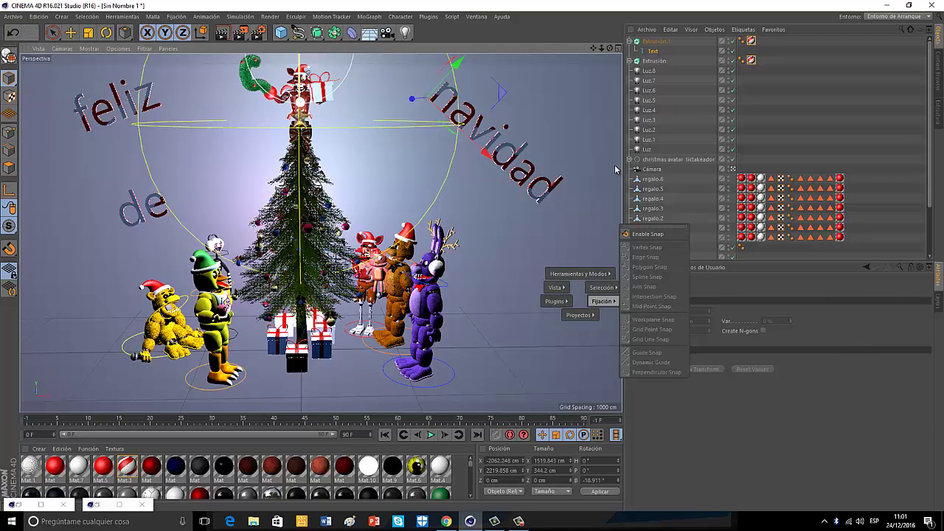
# Add a lower line reading "Five Nights at freddys" to the "navidad" text
pyautogui.click(654, 52)
pyautogui.click(656, 322)
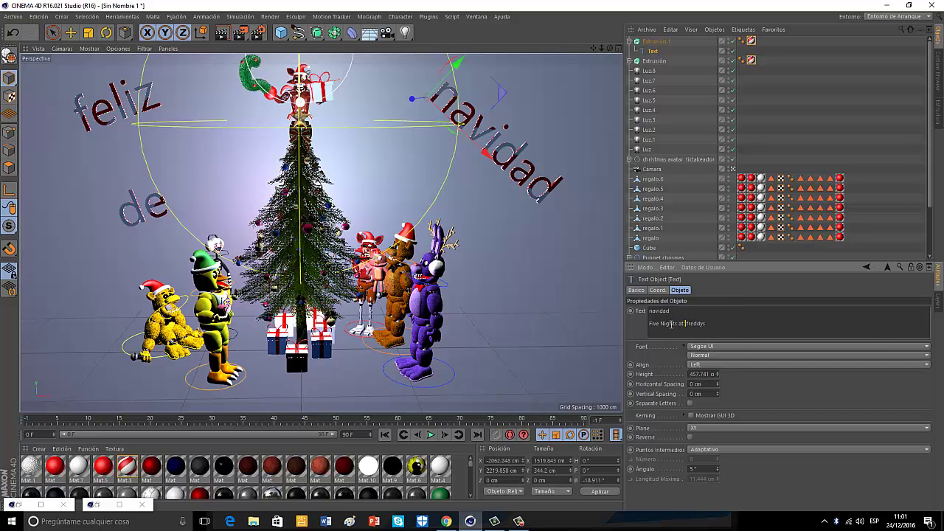
pyautogui.click(778, 393)
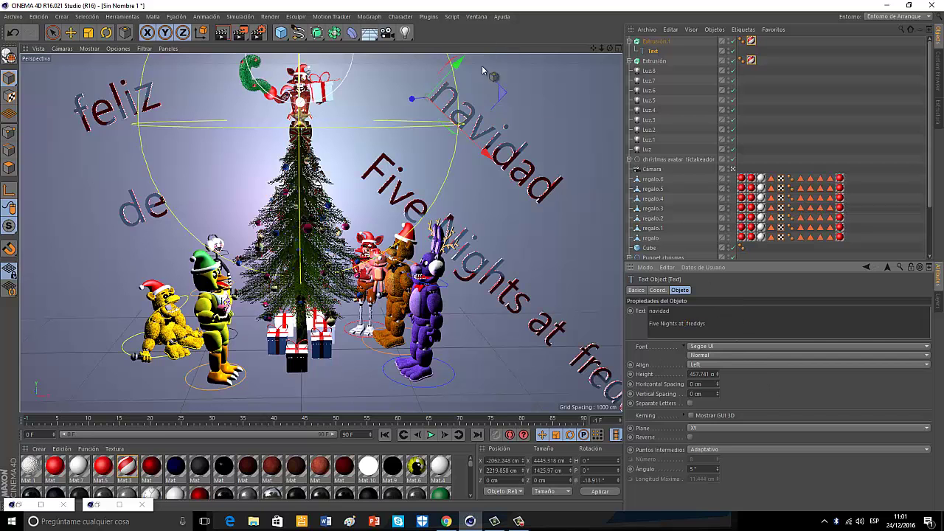
# Move the "navidad" Text spline to about X -2370, Y 2115 cm, and rotate it to about B -31.3°
pyautogui.moveTo(500, 87); pyautogui.dragTo(481, 77)
pyautogui.press('e')
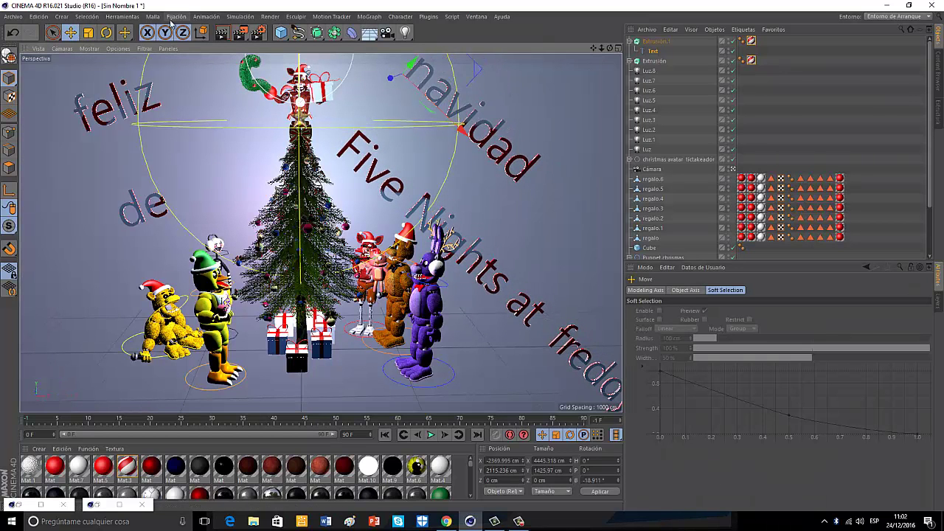
pyautogui.press('r')
pyautogui.moveTo(398, 129); pyautogui.dragTo(493, 132)
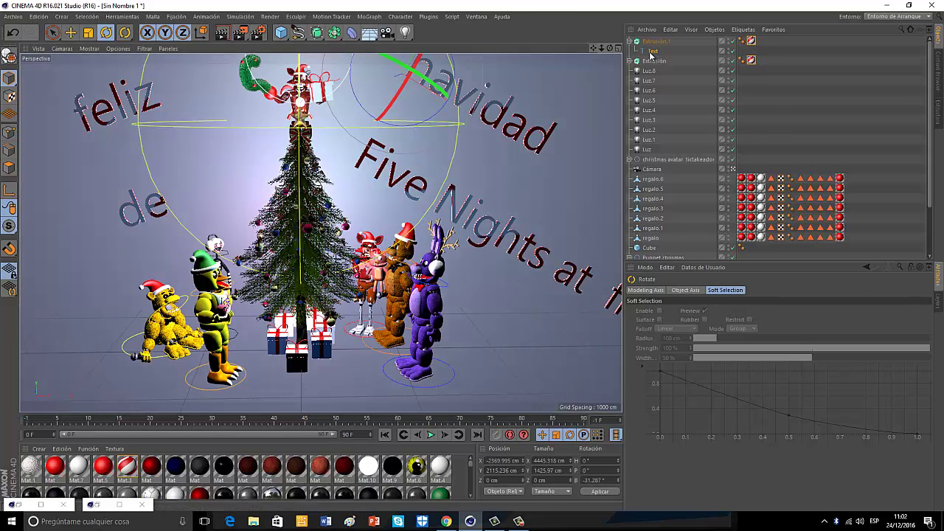
# Delete the "Five Nights at freddys" line from the text, keeping only "navidad"
pyautogui.click(651, 52)
pyautogui.moveTo(715, 323); pyautogui.dragTo(637, 315)
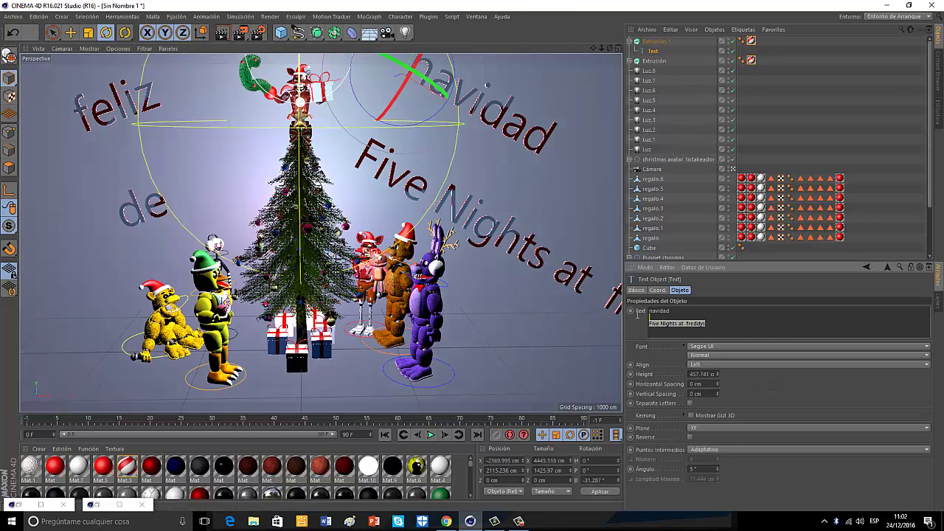
pyautogui.press('BackSpace')
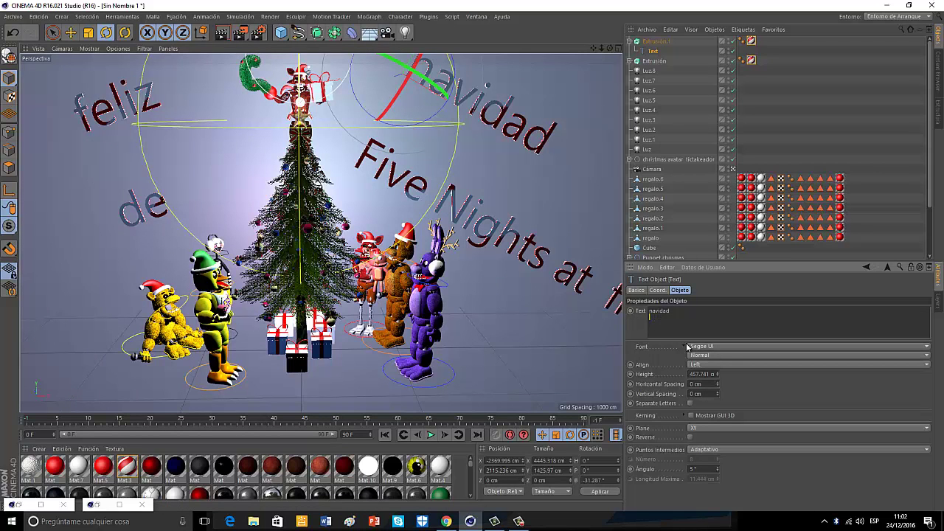
# Duplicate the "navidad" extrusion, placing the copy below it at about X -527, Y -859 cm
pyautogui.click(655, 41)
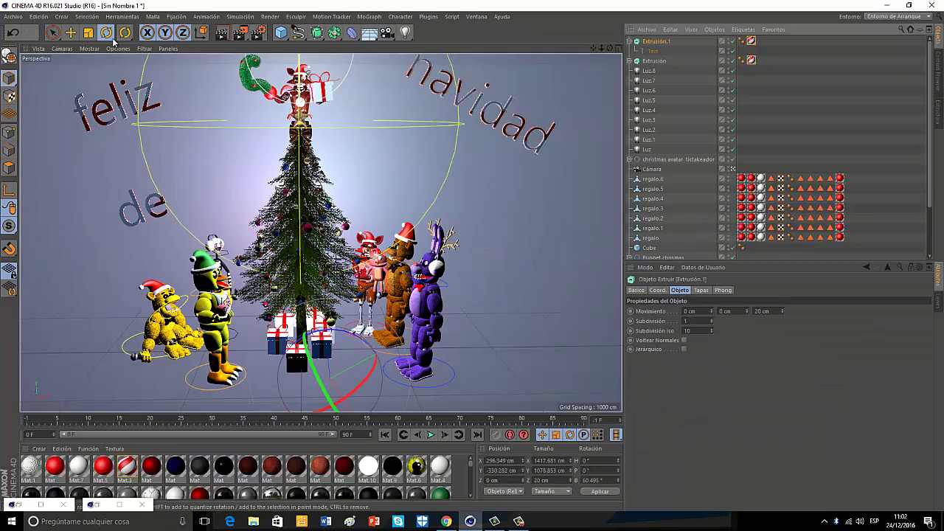
pyautogui.press('e')
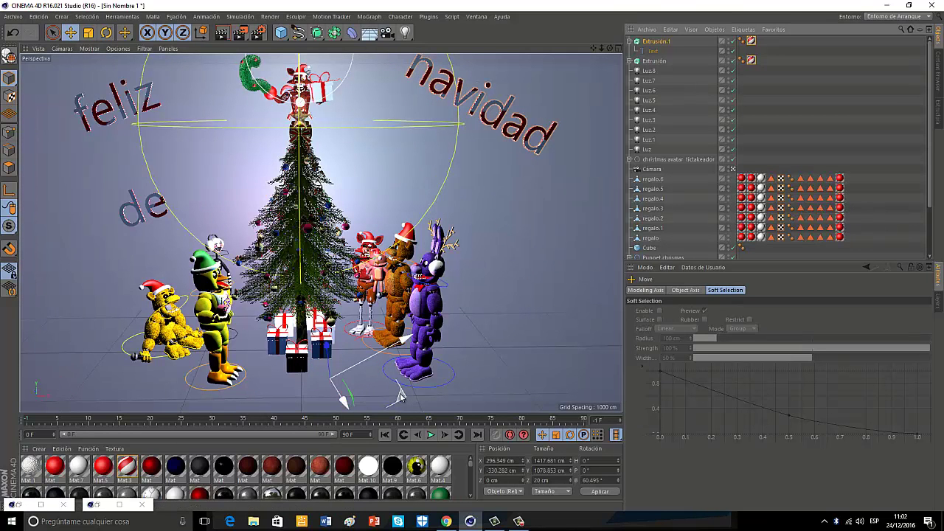
pyautogui.moveTo(400, 394)
pyautogui.keyDown('ctrl'); pyautogui.mouseDown()
pyautogui.moveTo(363, 436)
pyautogui.moveTo(314, 449)
pyautogui.moveTo(403, 399)
pyautogui.mouseUp(); pyautogui.keyUp('ctrl')
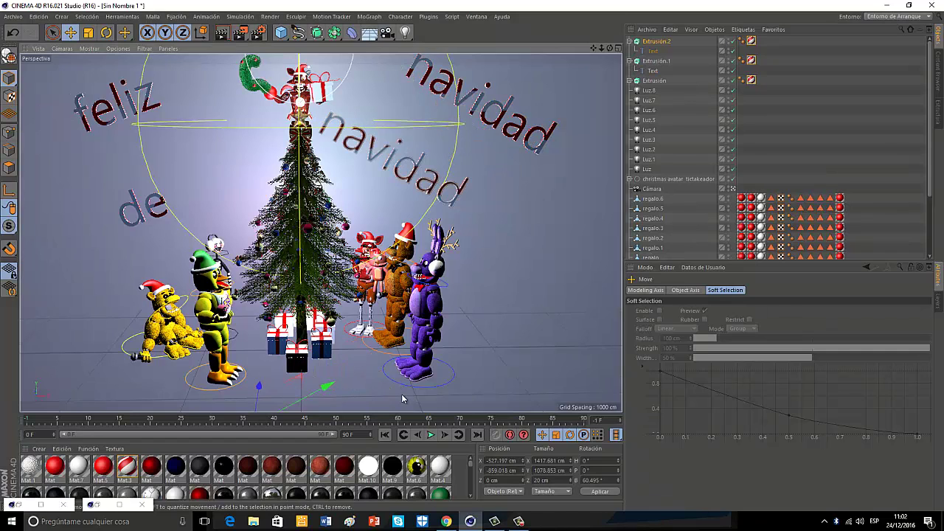
# Replace the text of the lower "navidad" copy with "Five Nights at Freddys"
pyautogui.click(653, 51)
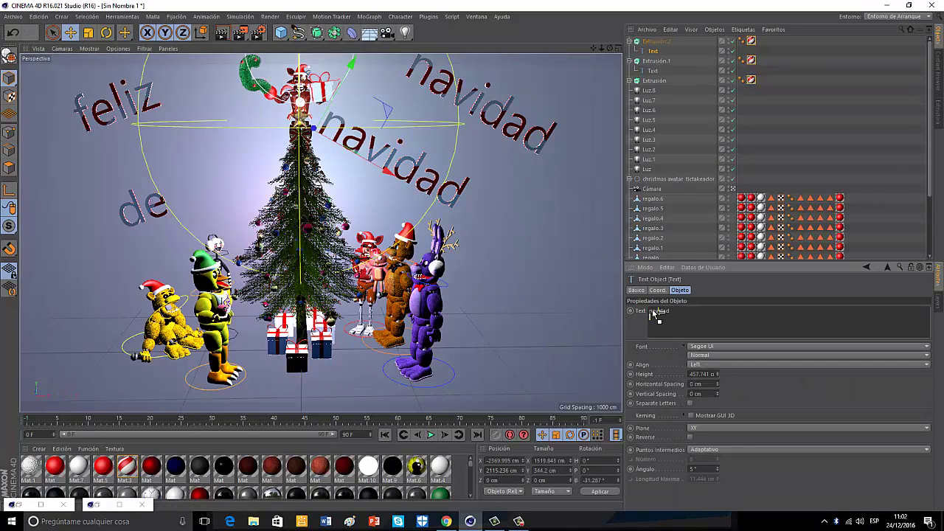
pyautogui.doubleClick(669, 311)
pyautogui.press('BackSpace')
pyautogui.write('Five Nights at')
pyautogui.click(643, 301)
pyautogui.press('d')
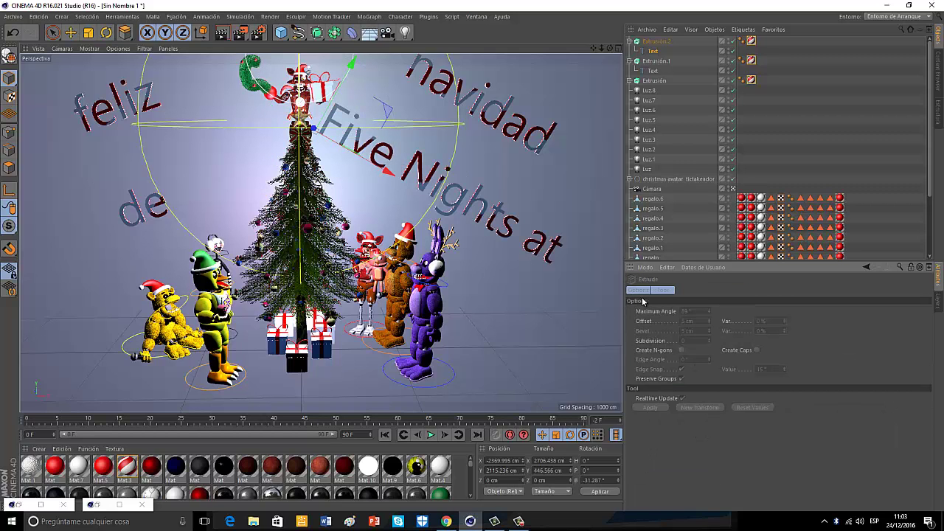
pyautogui.click(655, 52)
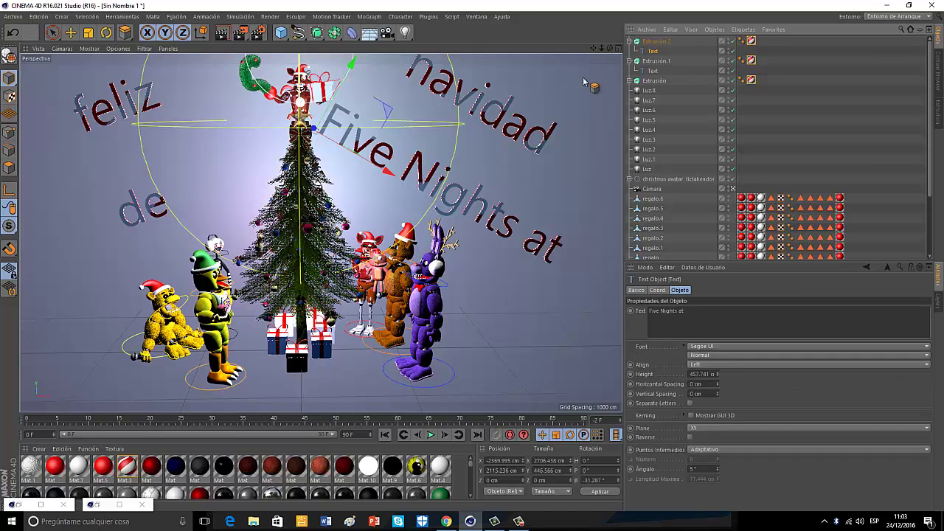
pyautogui.click(71, 33)
pyautogui.click(652, 51)
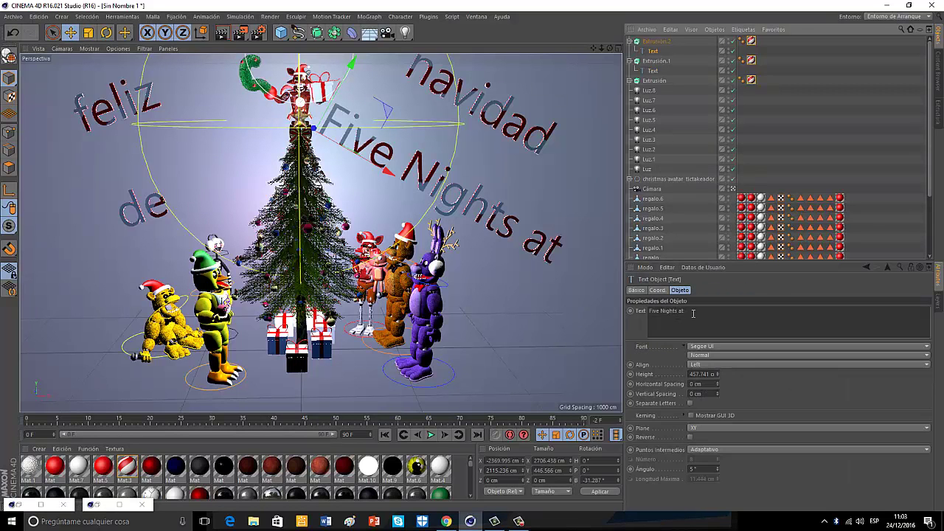
pyautogui.click(693, 310)
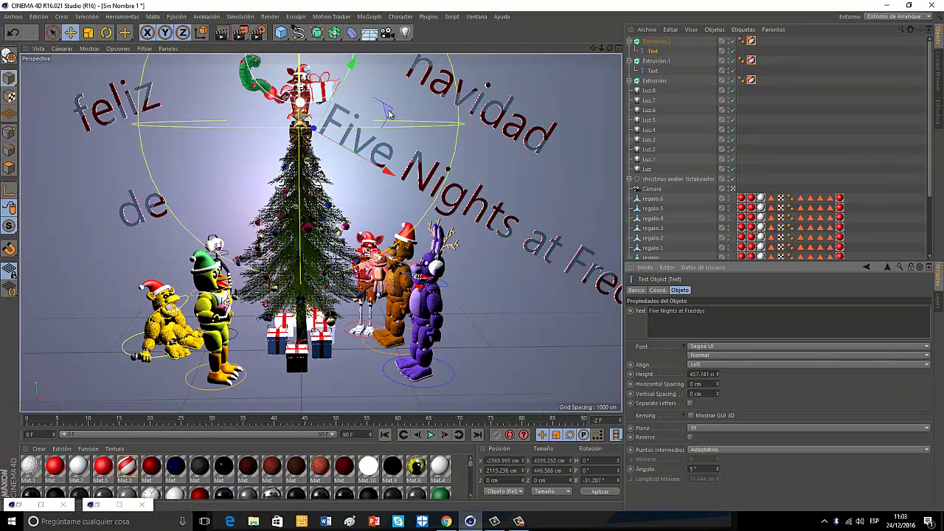
# Scale the "Five Nights at Freddys" spline down to about 3244 cm wide, and move it to about X -2284, Y 2276 cm
pyautogui.moveTo(388, 112); pyautogui.dragTo(386, 101)
pyautogui.click(89, 32)
pyautogui.moveTo(317, 118); pyautogui.dragTo(346, 120)
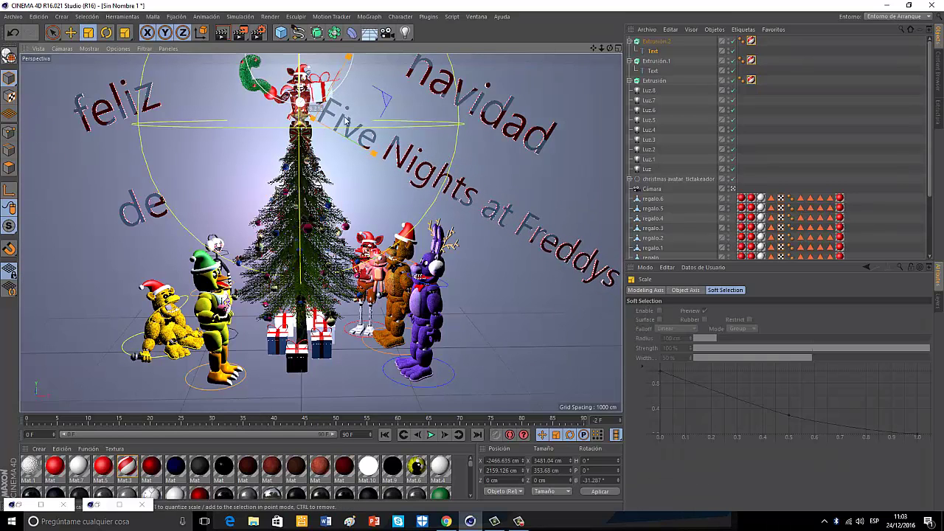
pyautogui.moveTo(548, 187); pyautogui.dragTo(517, 189)
pyautogui.click(71, 33)
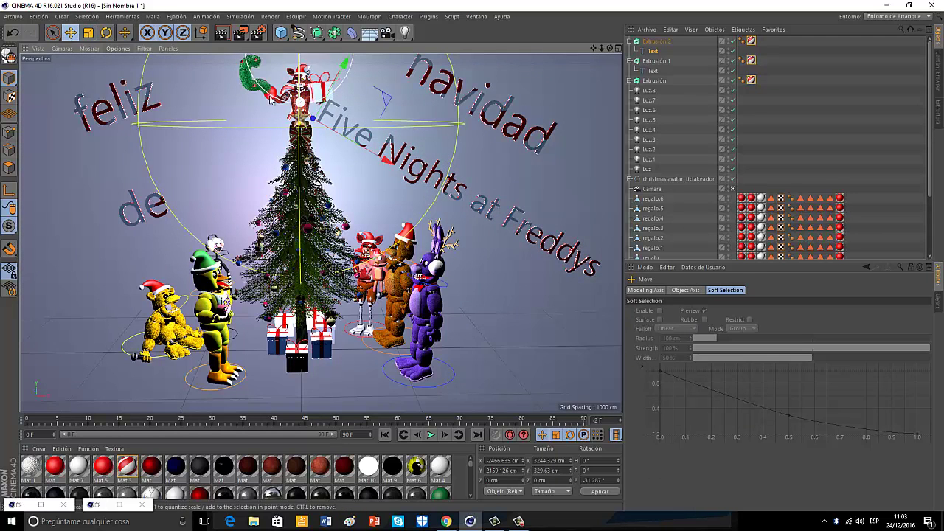
pyautogui.moveTo(388, 105); pyautogui.dragTo(407, 115)
pyautogui.moveTo(127, 467); pyautogui.dragTo(52, 186)
pyautogui.hotkey('ctrl', 'z')
pyautogui.hotkey('ctrl', 'z')
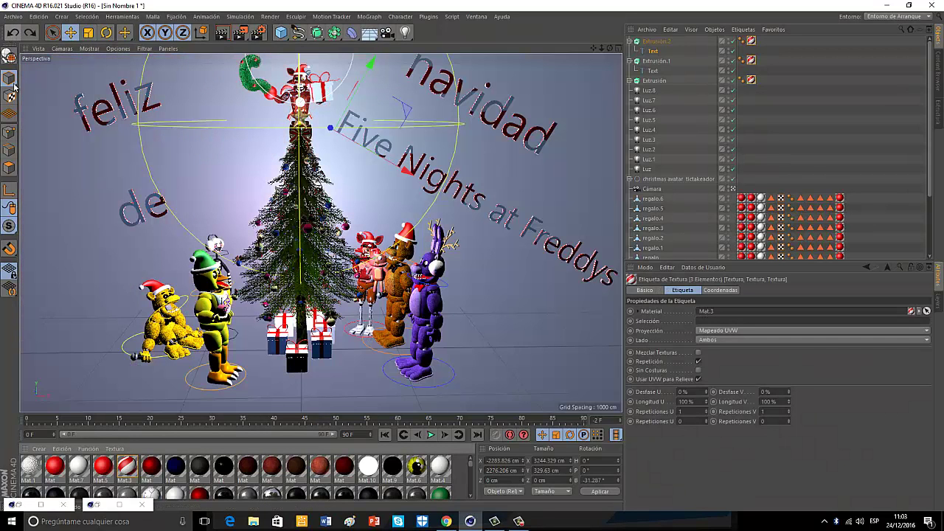
# Try applying the second red material from the material list to the background beside the tree
pyautogui.moveTo(52, 472); pyautogui.dragTo(43, 248)
pyautogui.click(13, 32)
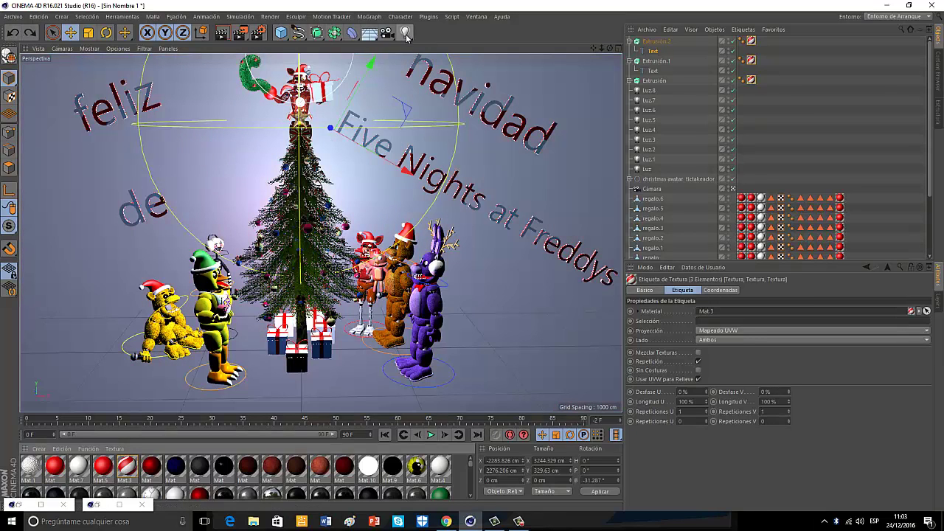
# Add a light at about X -1976, Y 1963 cm with soft shadow maps and its visible light set to Visible
pyautogui.click(405, 32)
pyautogui.moveTo(169, 163); pyautogui.dragTo(144, 108)
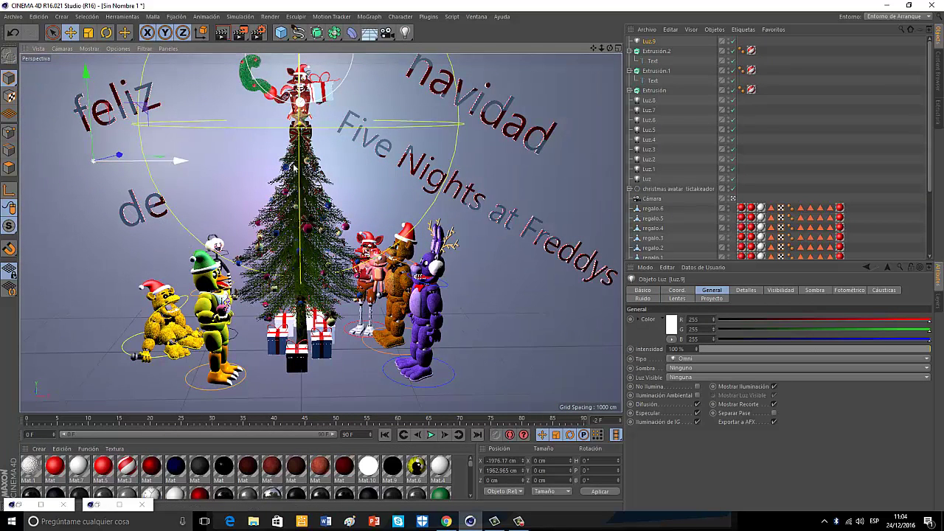
pyautogui.click(679, 369)
pyautogui.click(683, 388)
pyautogui.click(682, 377)
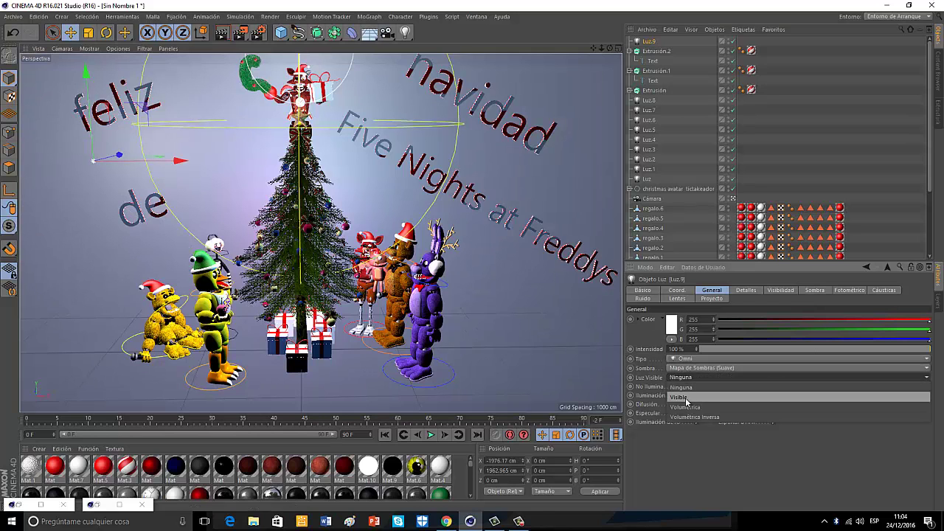
pyautogui.click(685, 398)
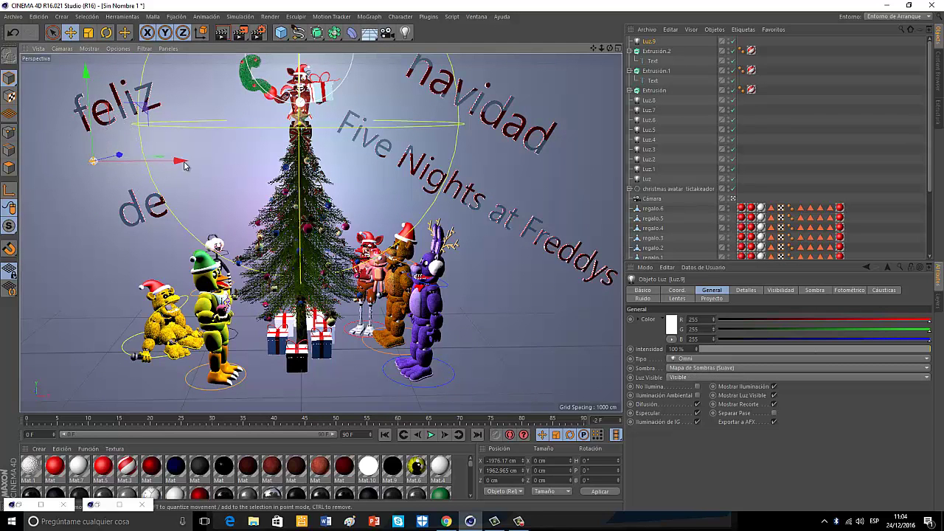
# Duplicate the new light across the tree to about X 1926 cm, and render the view
pyautogui.keyDown('ctrl'); pyautogui.moveTo(185, 166); pyautogui.dragTo(583, 159); pyautogui.keyUp('ctrl')
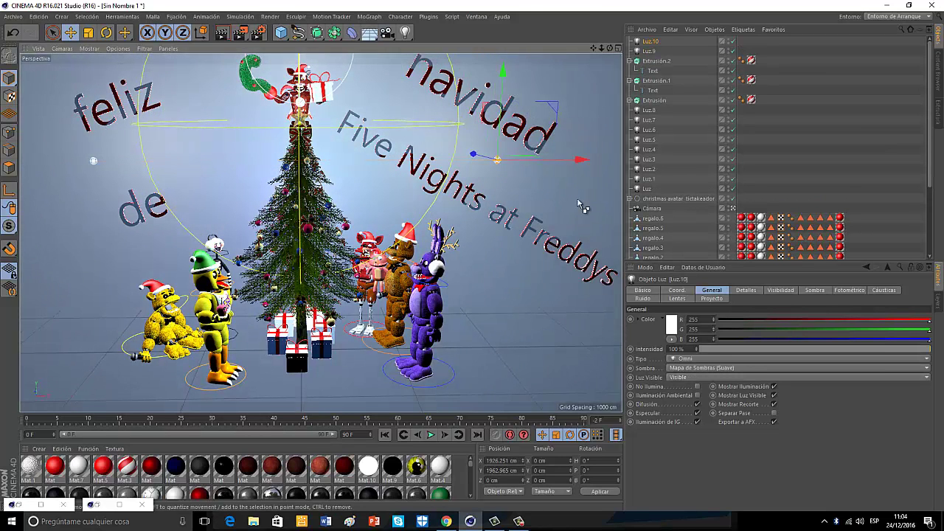
pyautogui.click(221, 35)
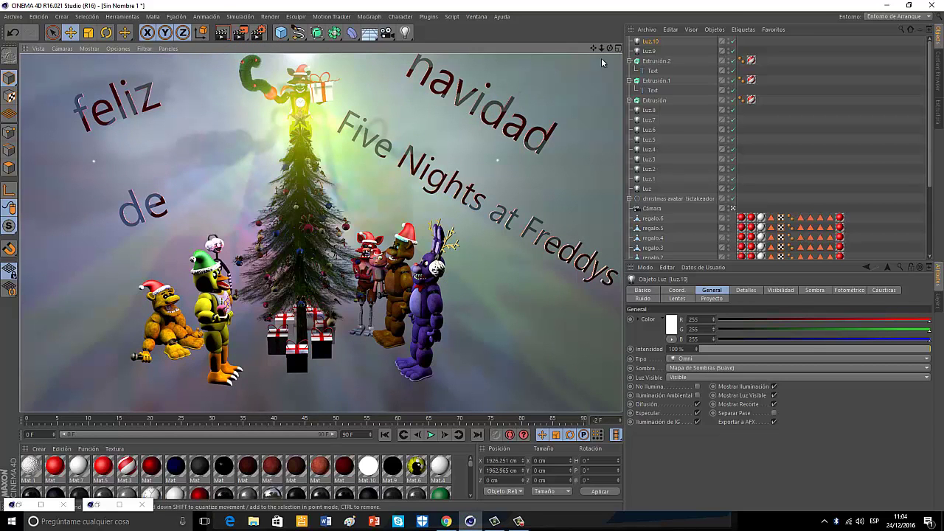
# Collapse the text extrusions in the object list, and set the colour of light Luz.2 to red, RGB 255, 9, 9
pyautogui.click(630, 61)
pyautogui.click(631, 70)
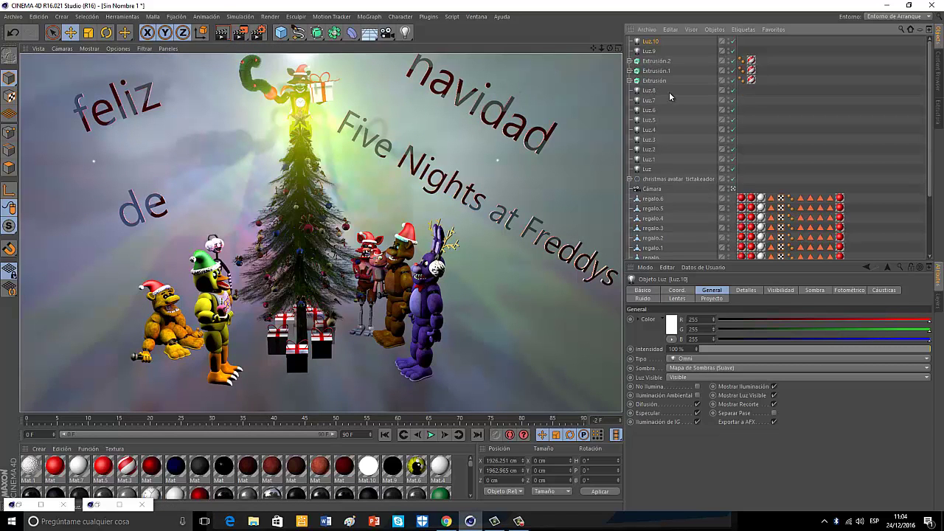
pyautogui.moveTo(665, 90); pyautogui.dragTo(646, 144)
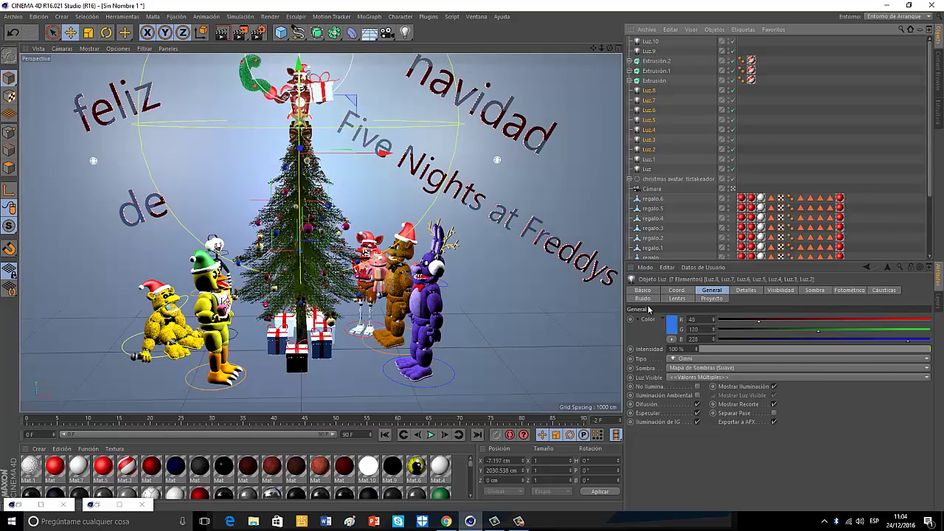
pyautogui.click(650, 150)
pyautogui.click(671, 325)
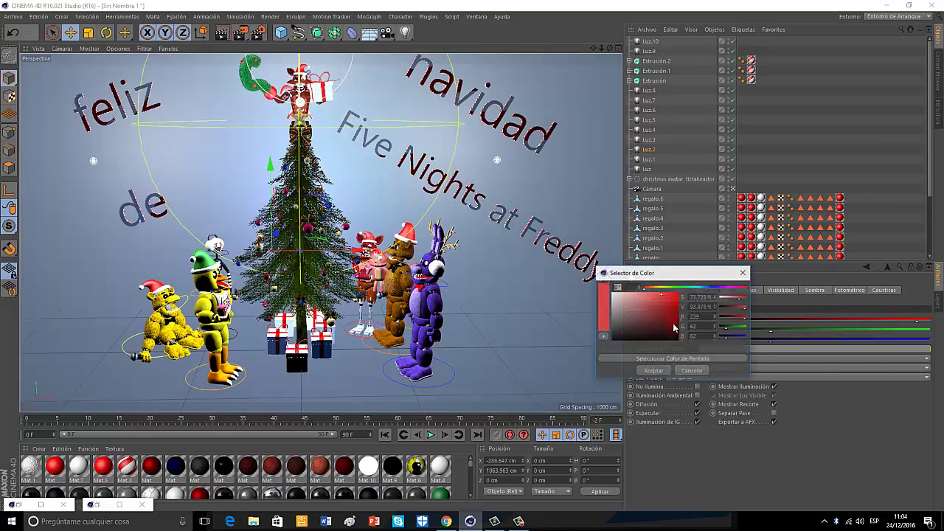
pyautogui.click(678, 296)
pyautogui.click(649, 371)
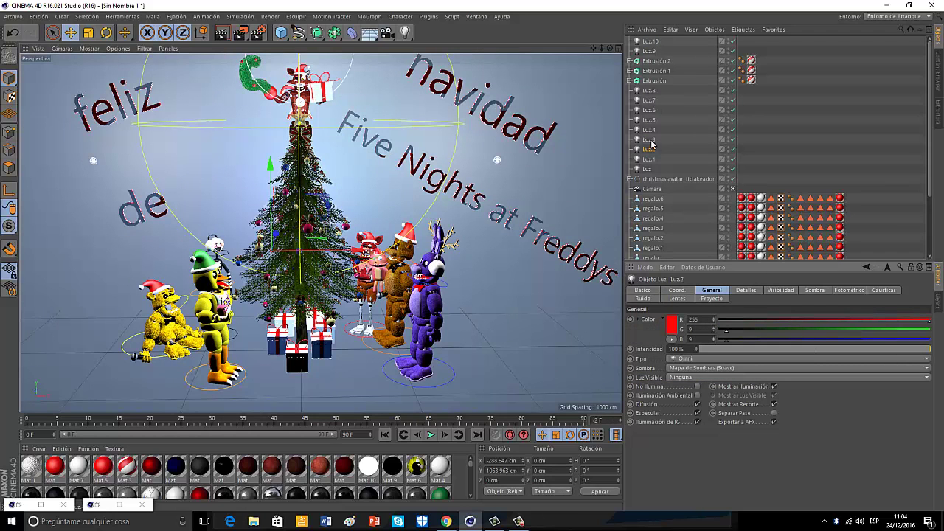
# Set the colour of lights Luz.3 and Luz.5 to saturated blue, RGB 0, 102, 255
pyautogui.click(651, 140)
pyautogui.click(671, 324)
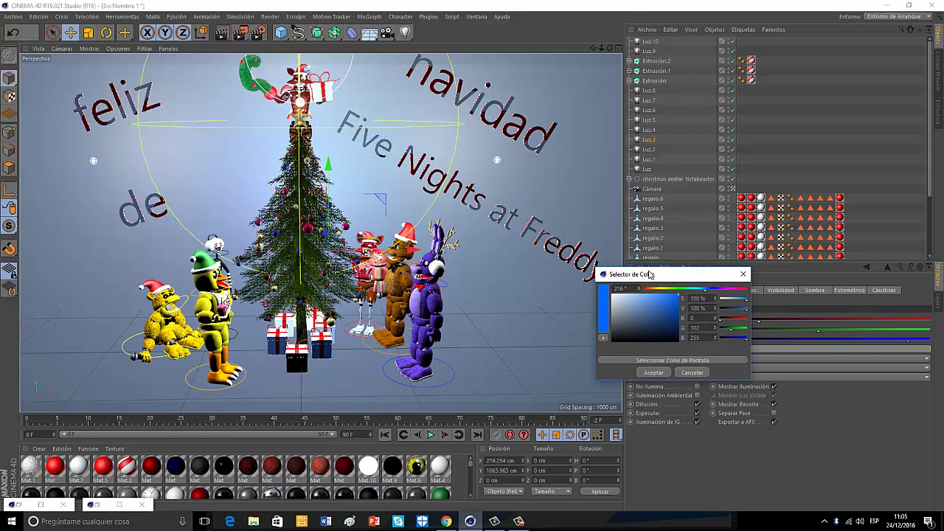
pyautogui.click(654, 372)
pyautogui.click(648, 129)
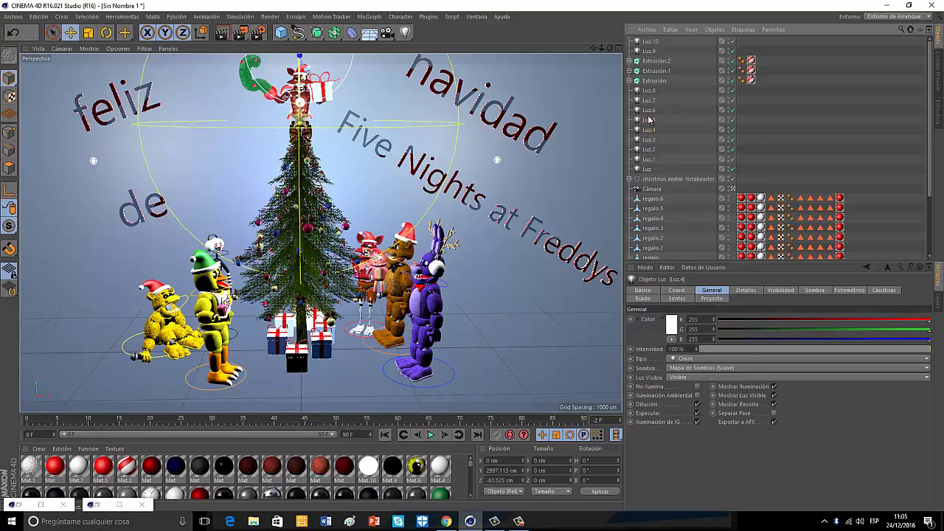
pyautogui.click(648, 120)
pyautogui.click(672, 324)
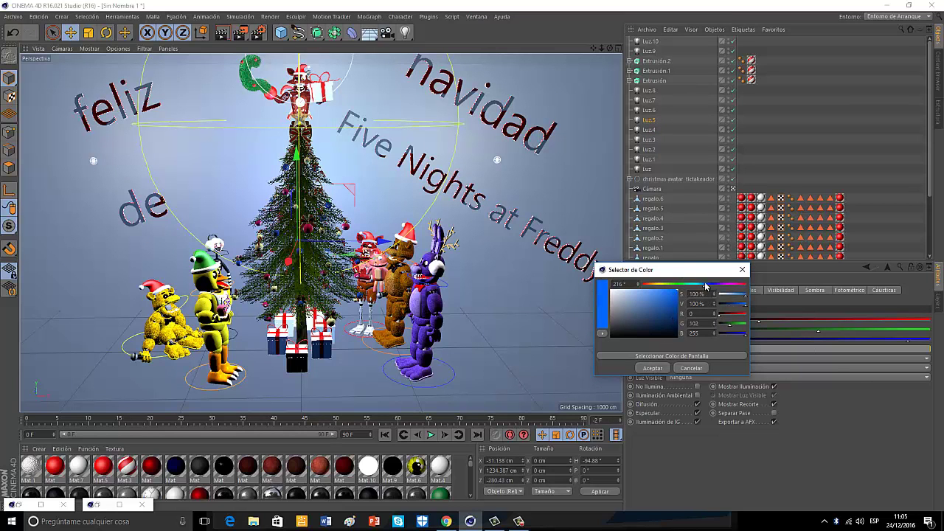
pyautogui.click(652, 368)
# Set light Luz.6 to pure red, RGB 255, 0, 0, and light Luz.7 to bright green, RGB 0, 255, 21
pyautogui.click(649, 110)
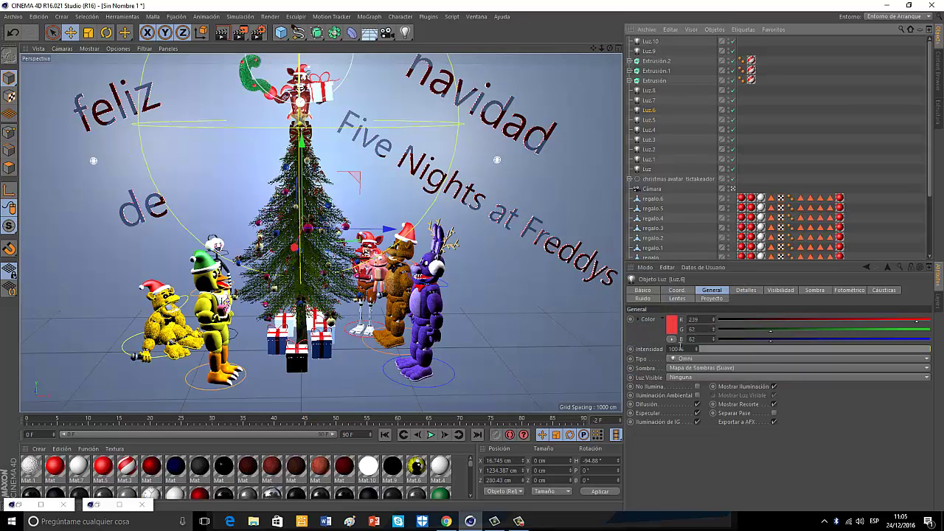
pyautogui.click(671, 324)
pyautogui.moveTo(642, 285)
pyautogui.mouseDown()
pyautogui.moveTo(668, 286)
pyautogui.moveTo(648, 287)
pyautogui.mouseUp()
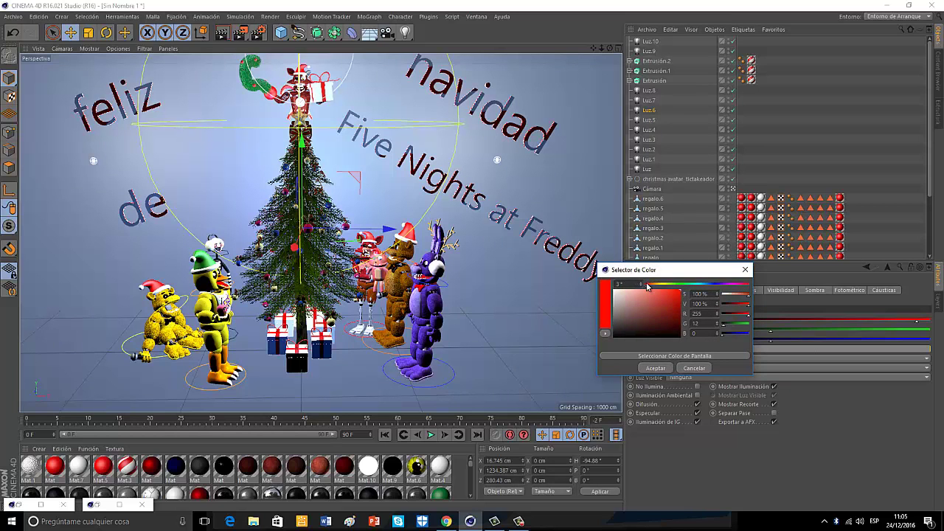
pyautogui.click(653, 369)
pyautogui.click(650, 100)
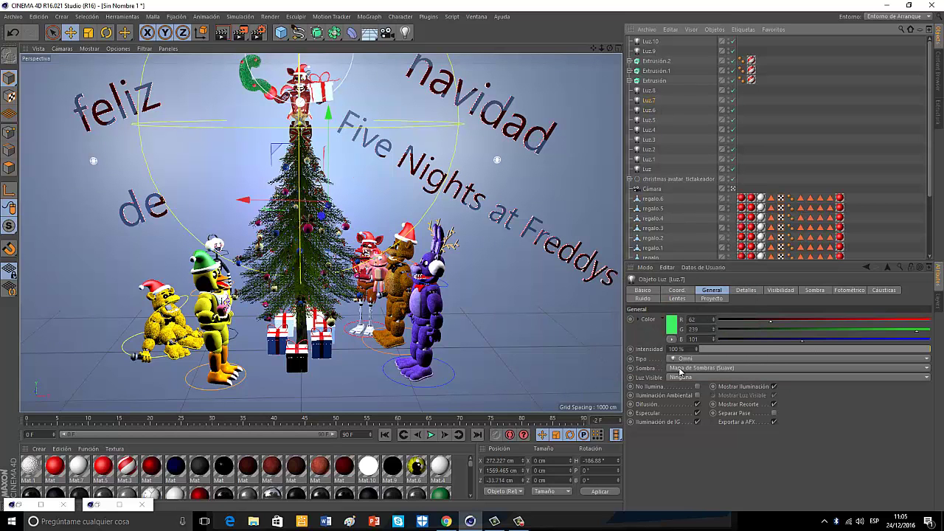
pyautogui.click(671, 324)
pyautogui.click(679, 287)
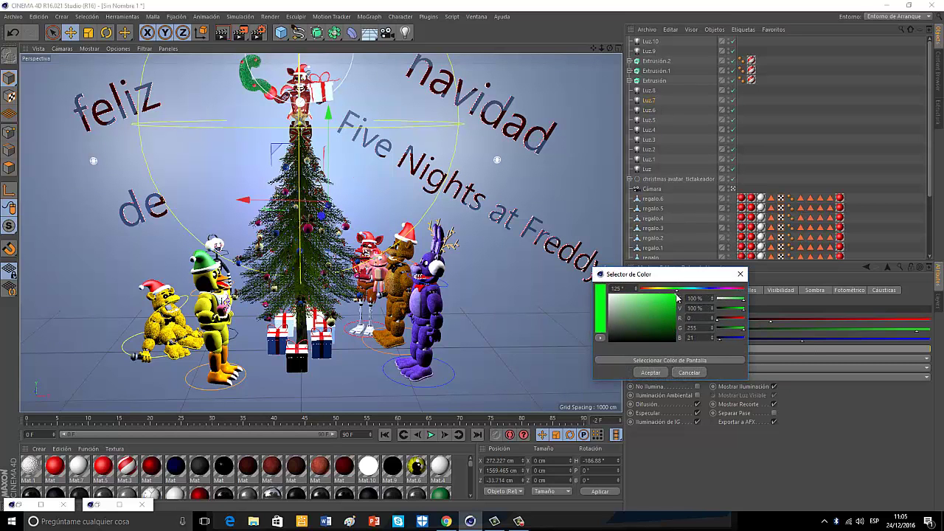
pyautogui.click(650, 373)
# Set light Luz.8 to saturated blue, RGB 0, 102, 255, and render the view
pyautogui.click(650, 90)
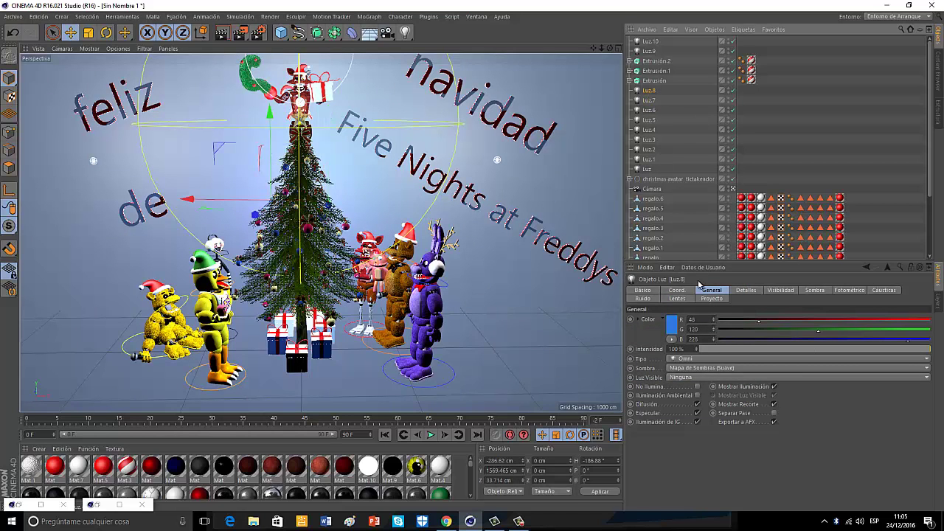
pyautogui.click(672, 324)
pyautogui.click(677, 289)
pyautogui.click(654, 372)
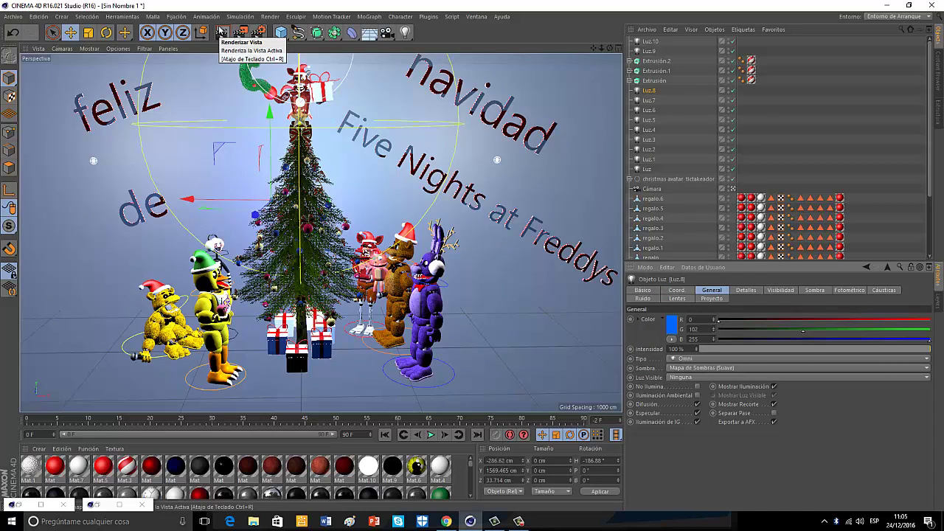
pyautogui.click(221, 32)
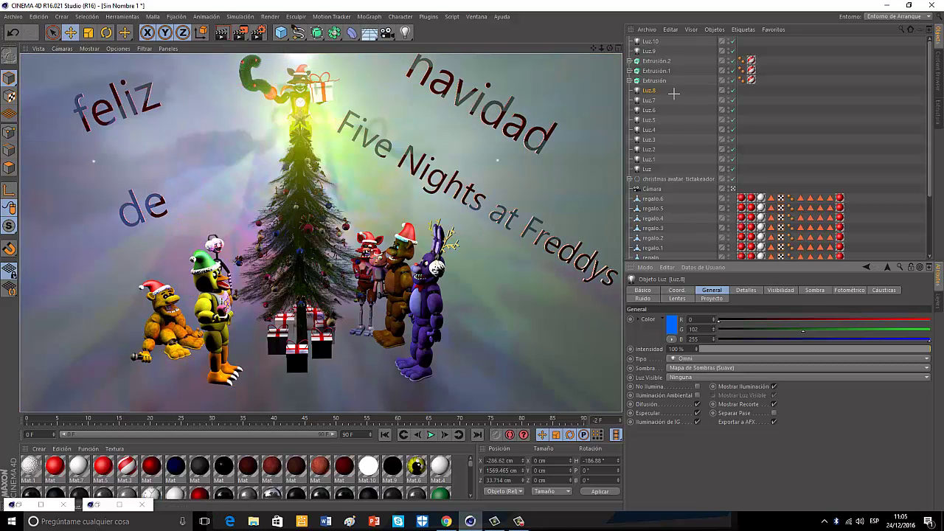
# Duplicate the coloured lights Luz.2, Luz.3 and Luz.5 to Luz.8 to both sides of the tree, with the right-hand set at about X 1984 cm
pyautogui.click(649, 110)
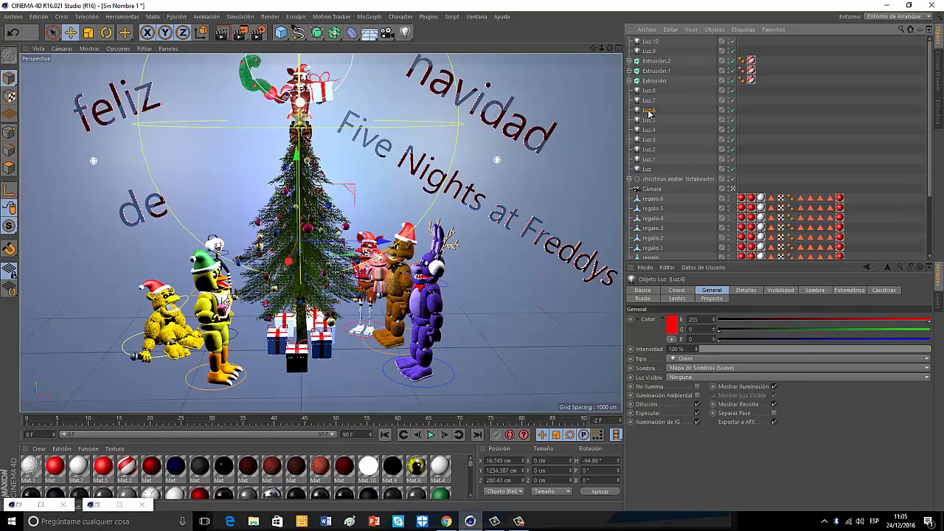
pyautogui.click(650, 120)
pyautogui.click(650, 131)
pyautogui.moveTo(667, 122); pyautogui.dragTo(630, 85)
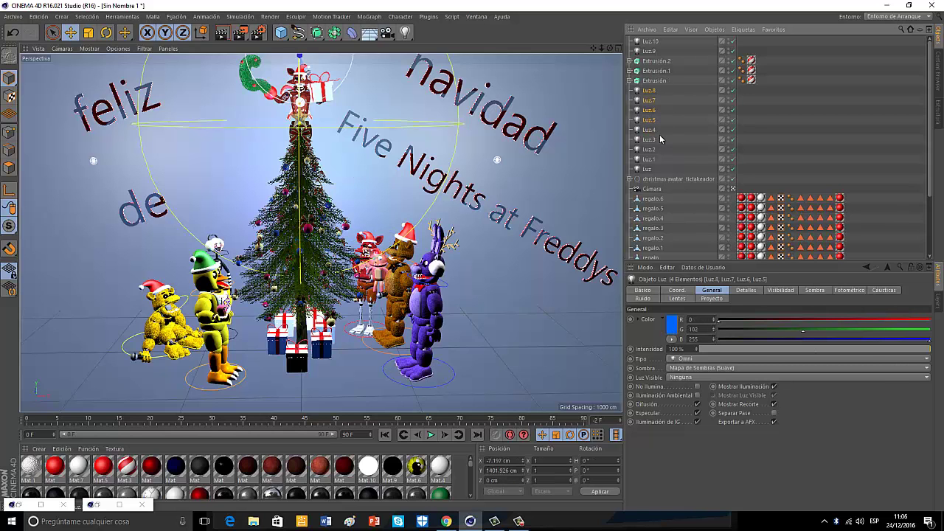
pyautogui.keyDown('ctrl'); pyautogui.click(650, 141); pyautogui.keyUp('ctrl')
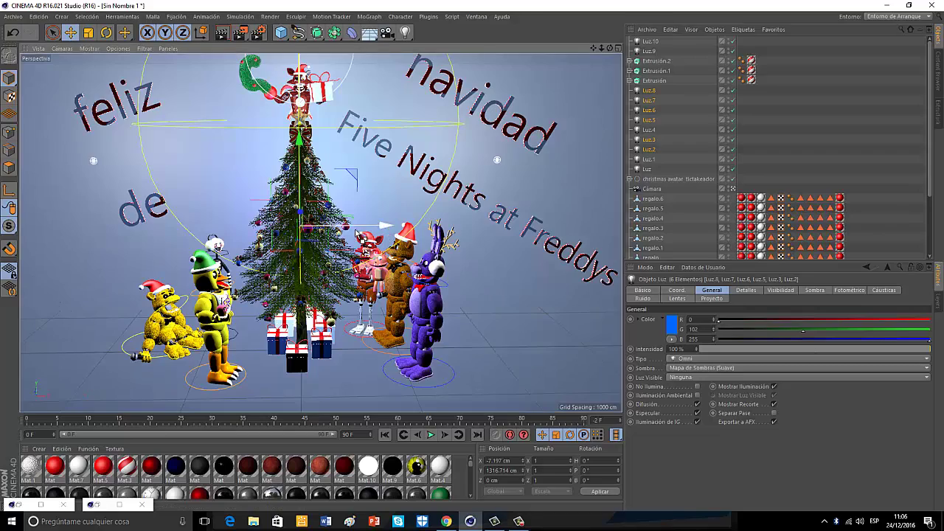
pyautogui.keyDown('ctrl'); pyautogui.moveTo(385, 227); pyautogui.dragTo(584, 235); pyautogui.keyUp('ctrl')
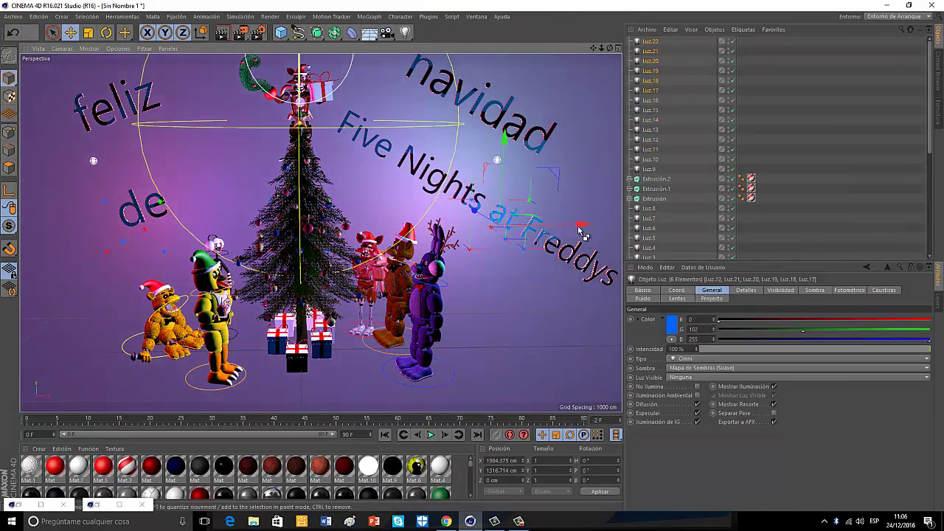
# Render the view as a preview, and start the full render in the Picture Viewer
pyautogui.click(221, 35)
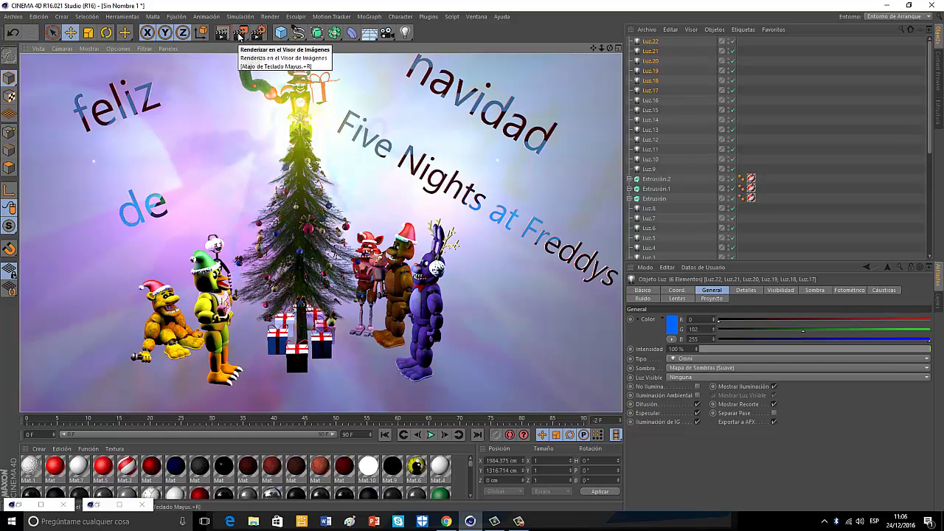
pyautogui.click(241, 33)
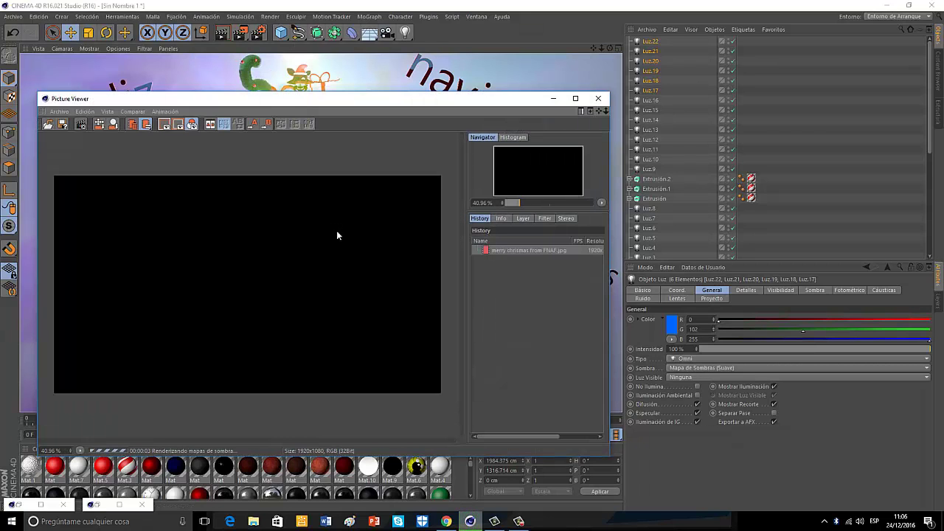